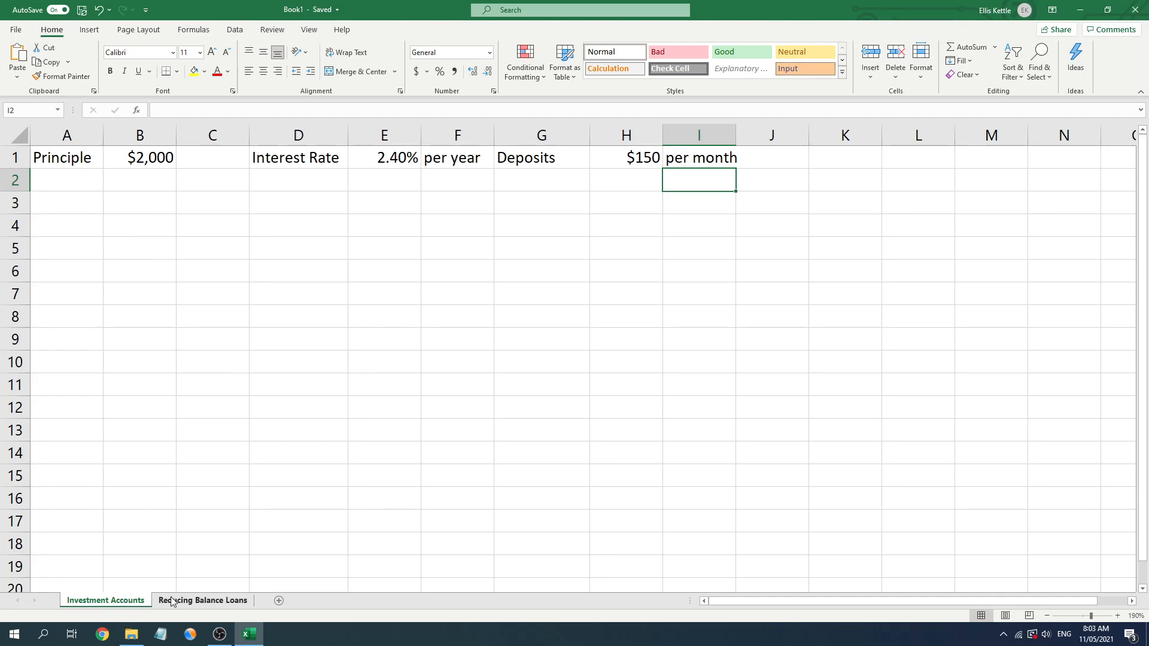
- Look at the Reducing Balance Loans sheet, and review the principle, interest rate and deposit cells on the Investment Accounts sheet
left_click(192, 601)
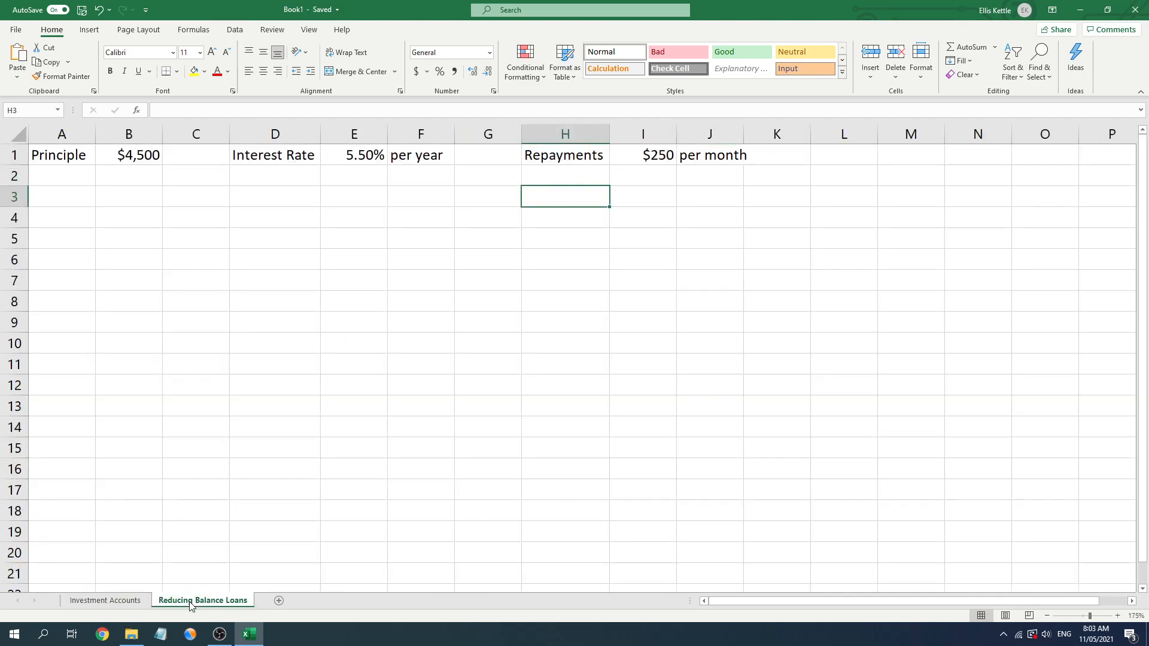
left_click(99, 601)
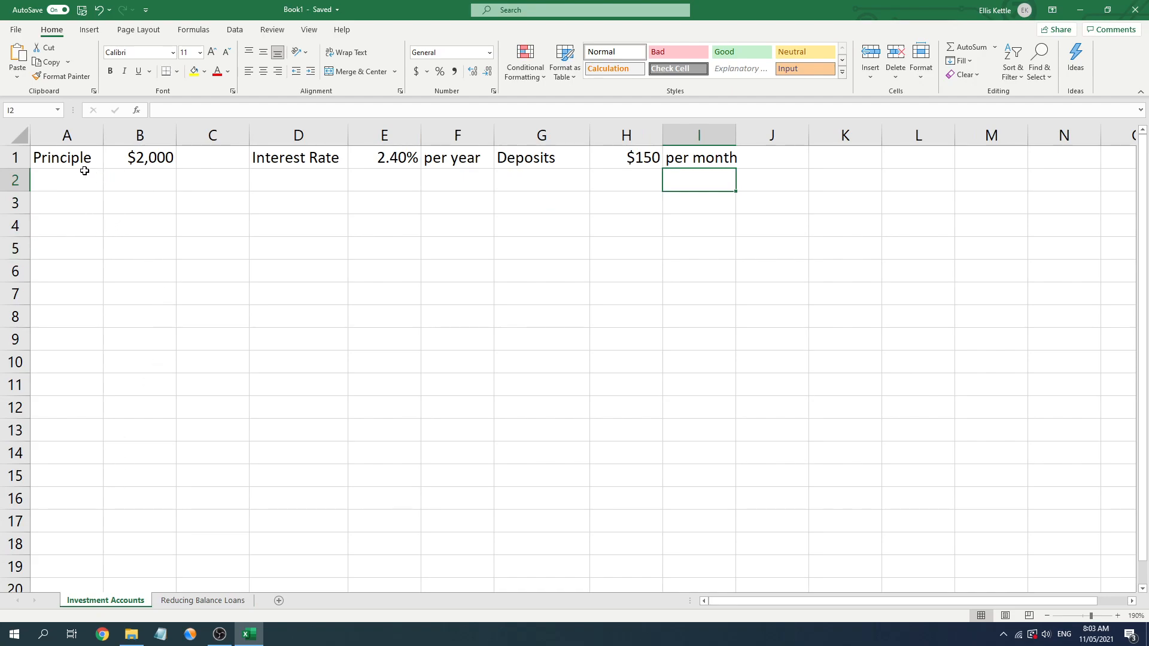
left_click_drag(75, 166, 144, 160)
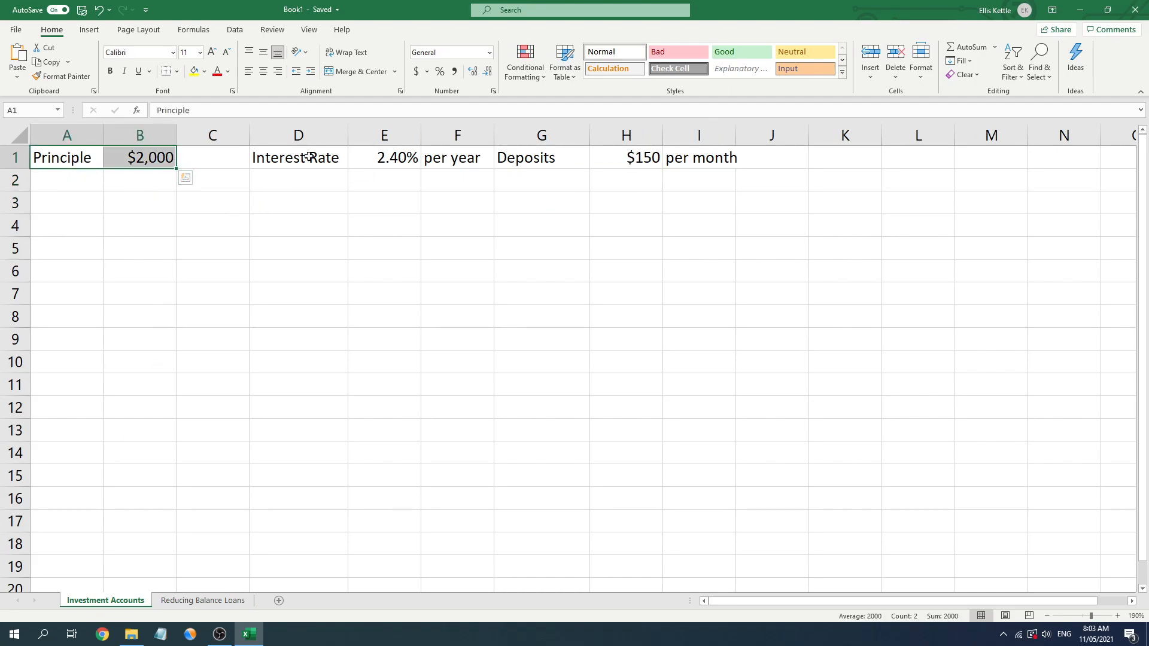
left_click_drag(311, 160, 436, 156)
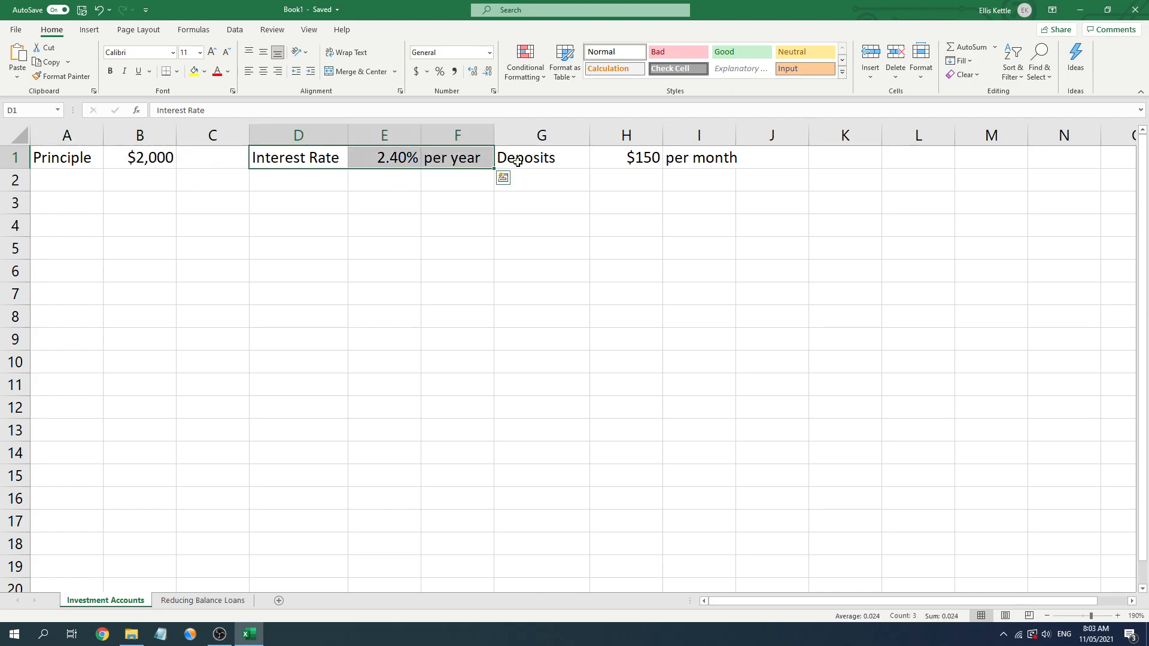
left_click_drag(587, 161, 707, 161)
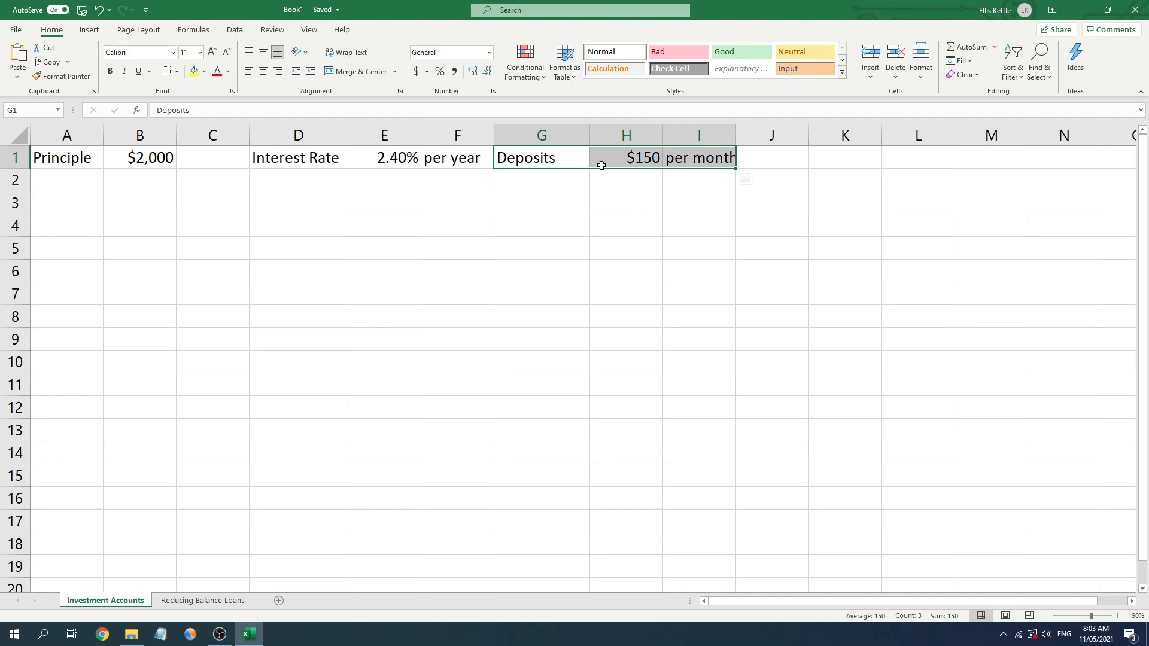
- Auto-fit the width of column I to its "per month" text, and select the range A1:I1
double_click(738, 134)
left_click(703, 179)
left_click_drag(90, 157, 731, 156)
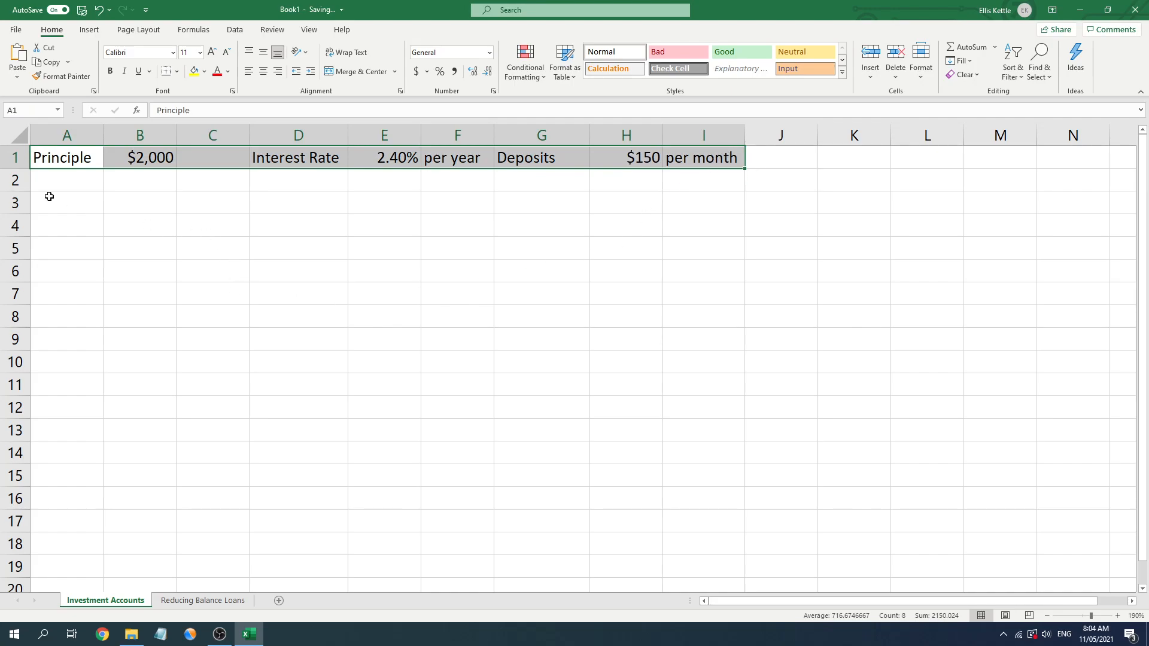
- Enter the header "Months" in A4 and the starting month 0 in A5
left_click(79, 219)
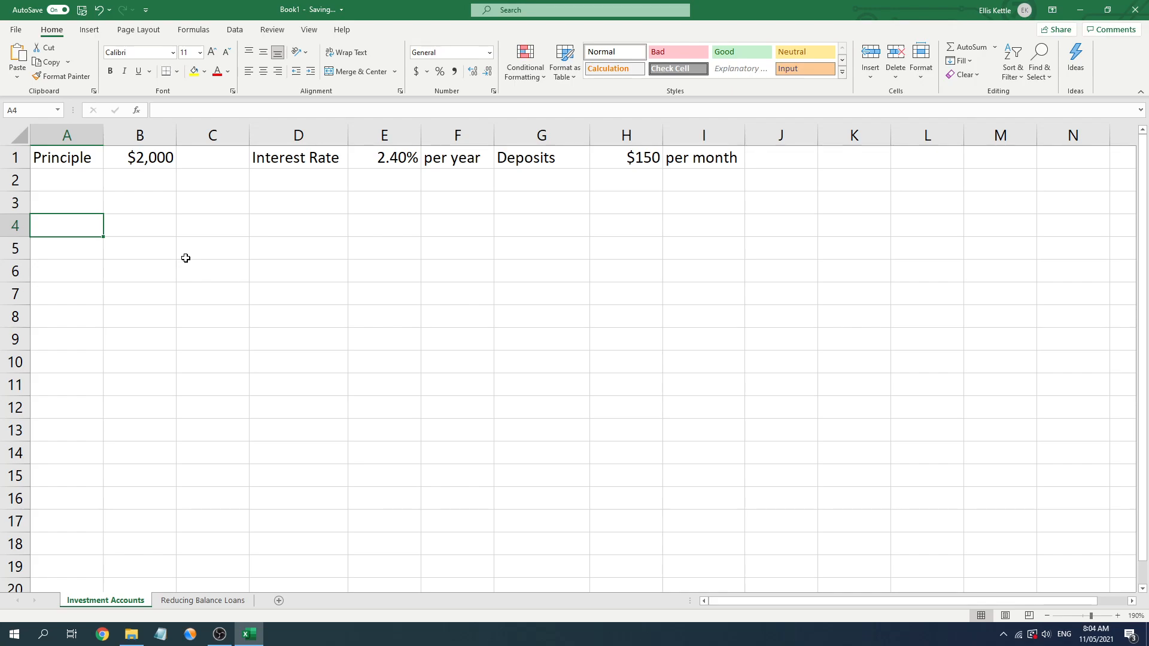
left_click(678, 155)
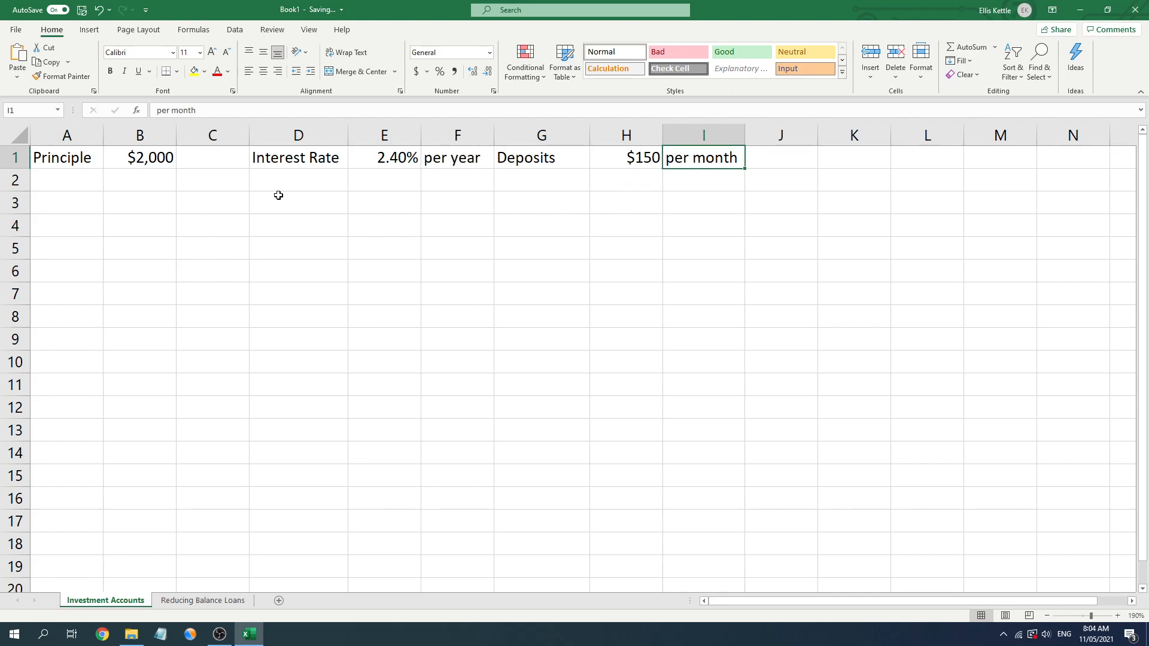
left_click(70, 218)
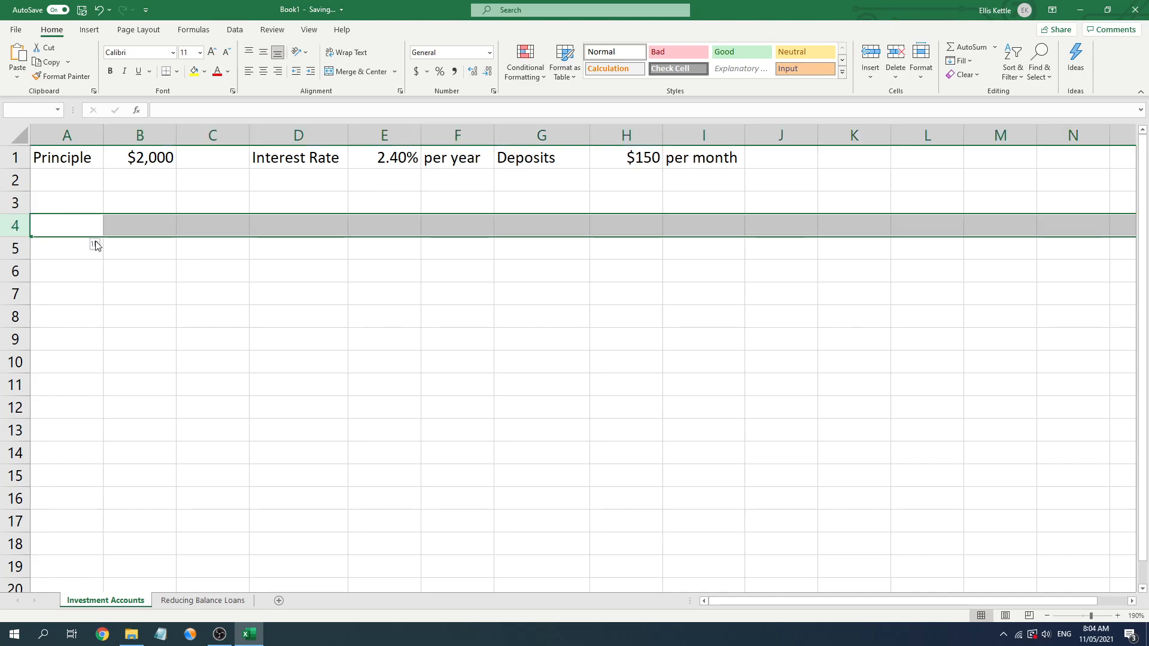
type("Months")
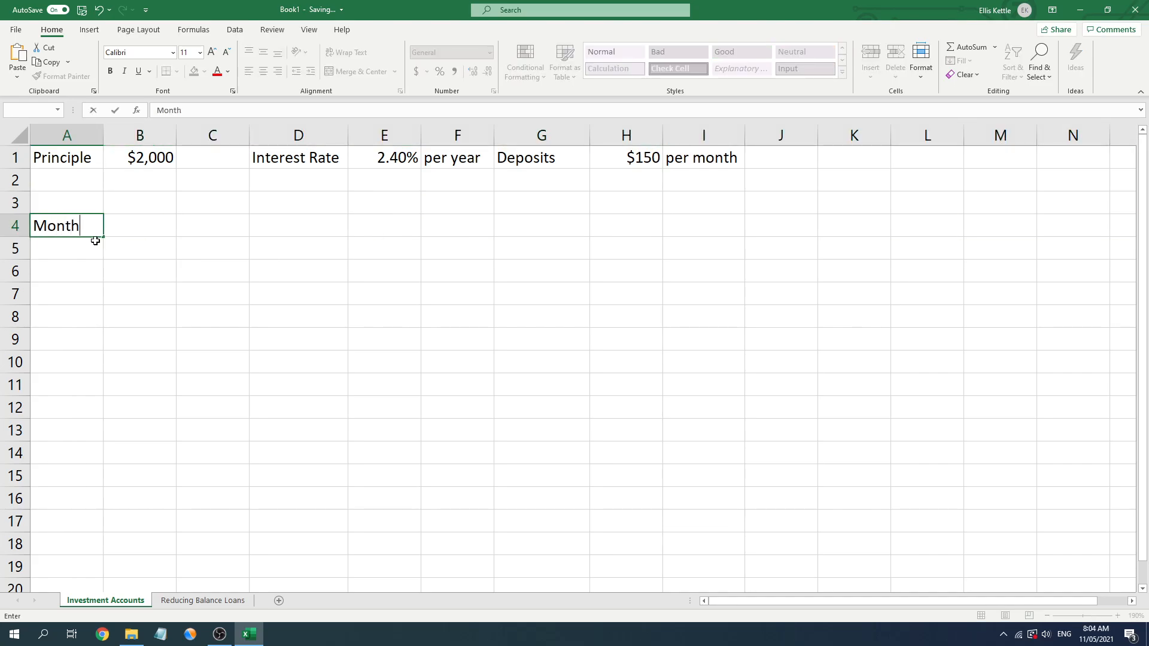
key("Return")
type("0")
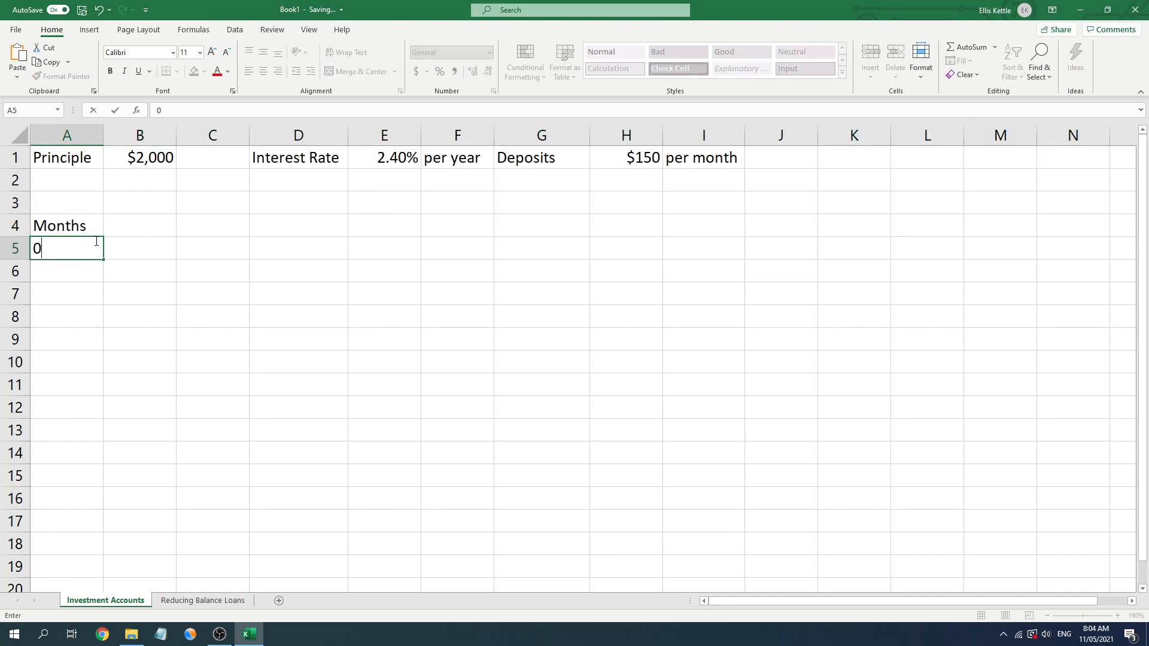
key("Return")
- Enter the formula =A5+1 in A6 to calculate the next month number
type("=")
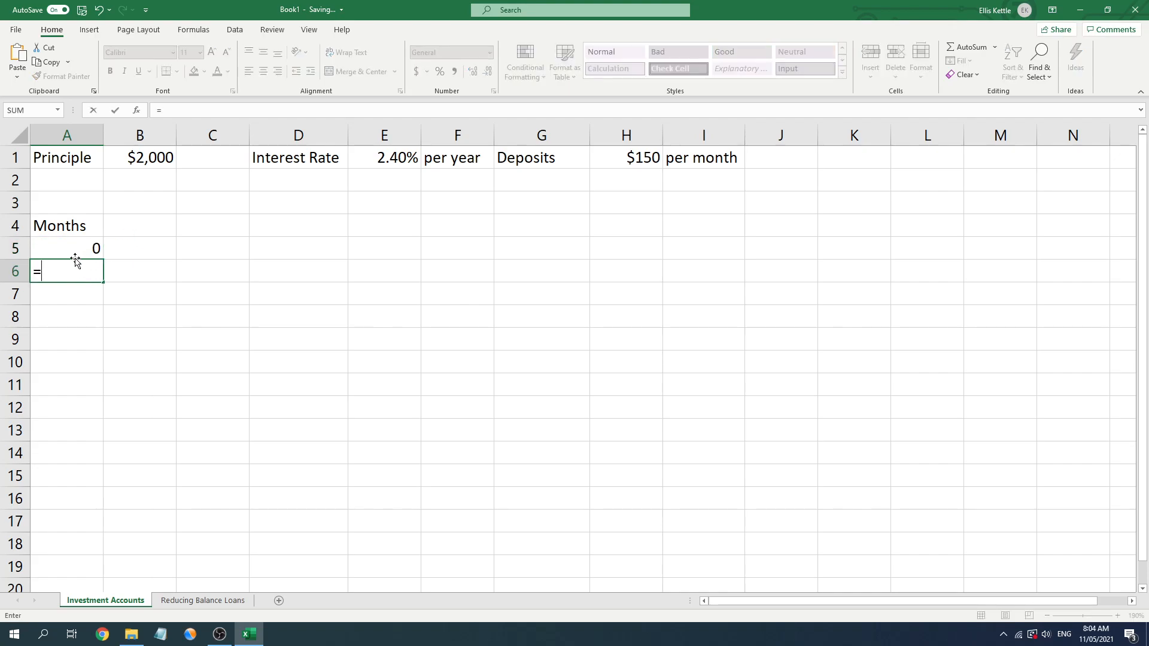
left_click(73, 248)
type("+1")
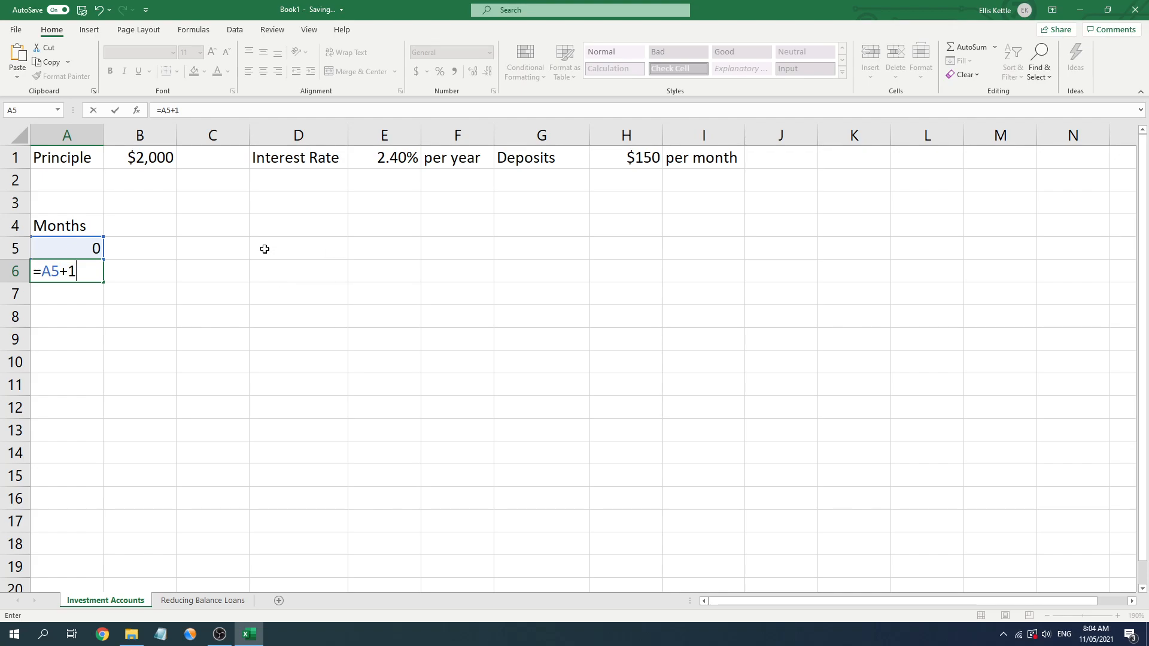
left_click_drag(32, 274, 41, 275)
left_click_drag(40, 273, 86, 264)
left_click(71, 281)
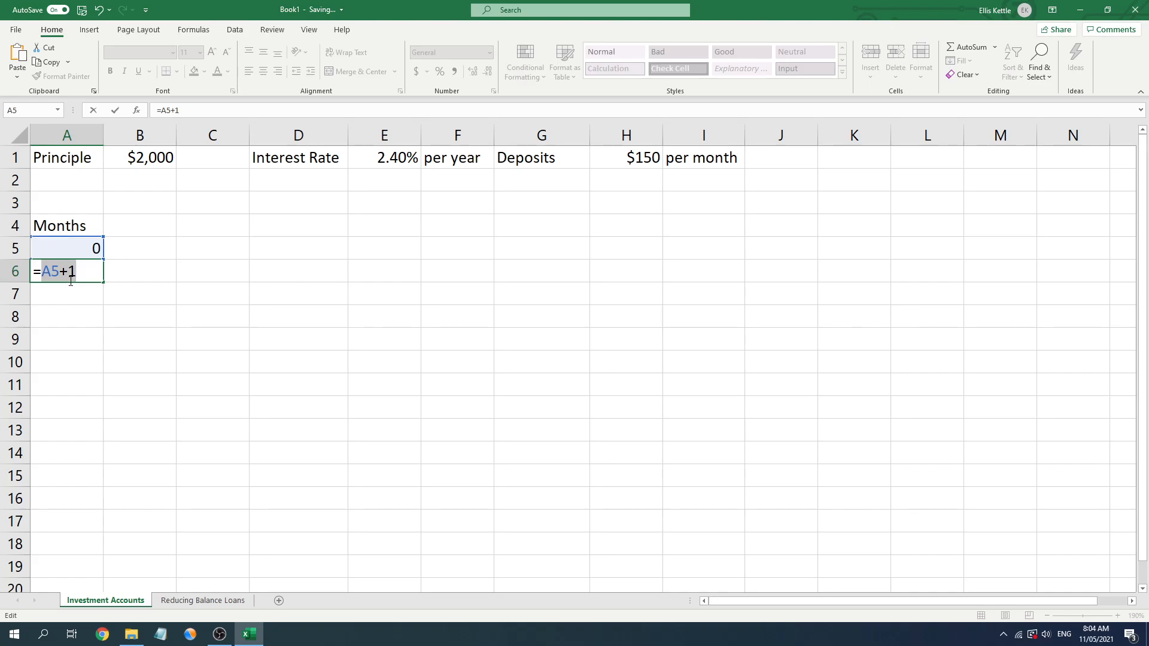
key("Return")
- Try filling the month formula from A6 down to A8, and undo the fill
left_click(97, 273)
left_click_drag(103, 281, 103, 328)
left_click(99, 331)
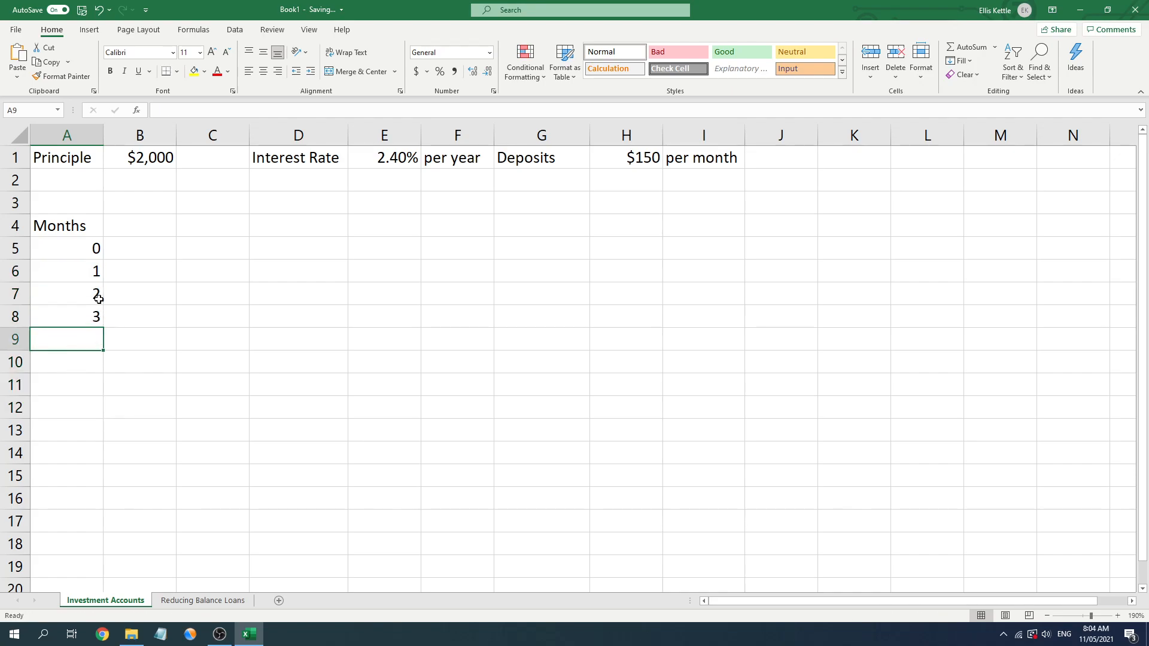
key("ctrl+z")
key("ctrl+z")
left_click(168, 311)
left_click(82, 263)
left_click(85, 247)
right_click(169, 258)
- Add the header "Principle" in B4 and enter $2000 beneath it in B5
left_click(128, 223)
left_click(128, 223)
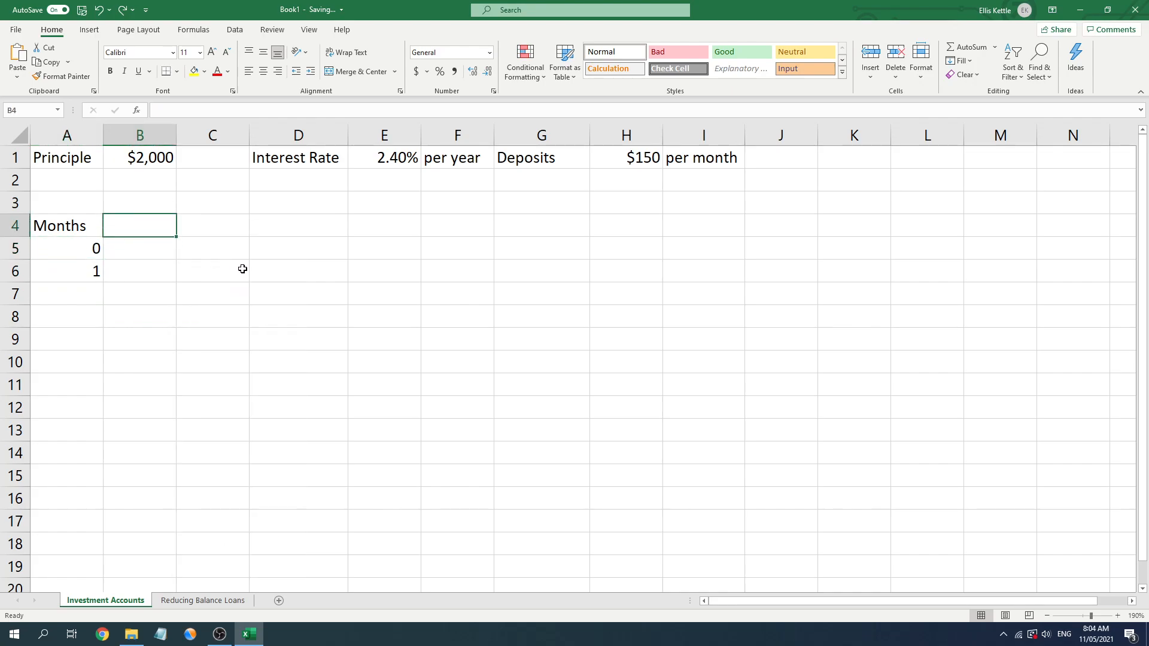
type("Principle")
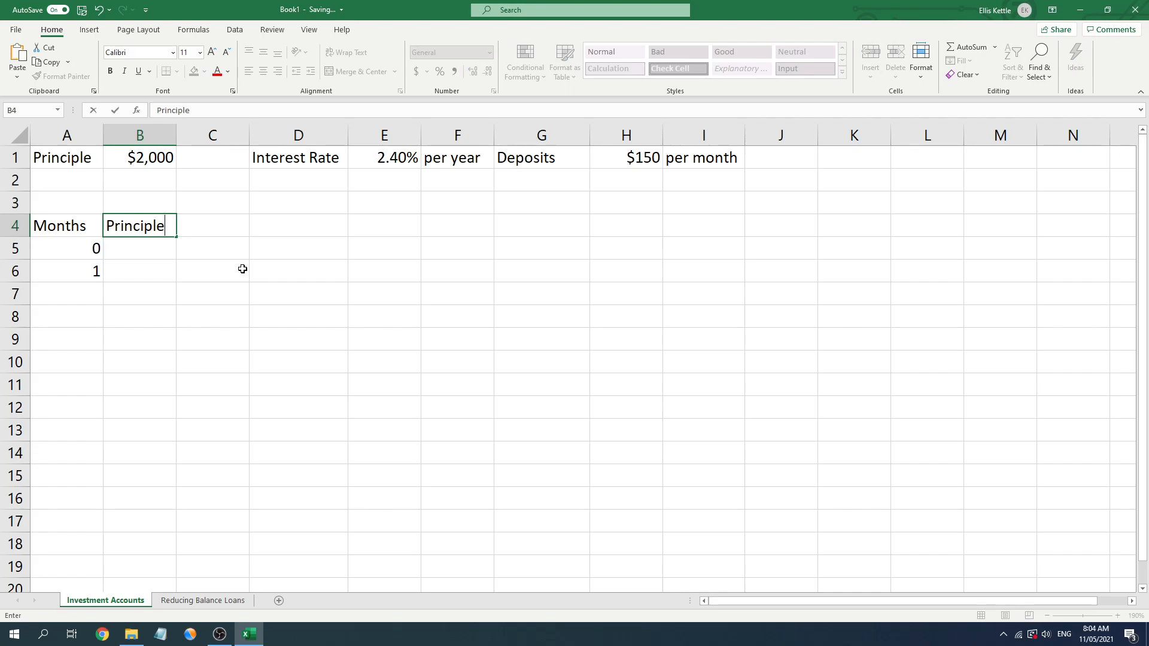
key("Return")
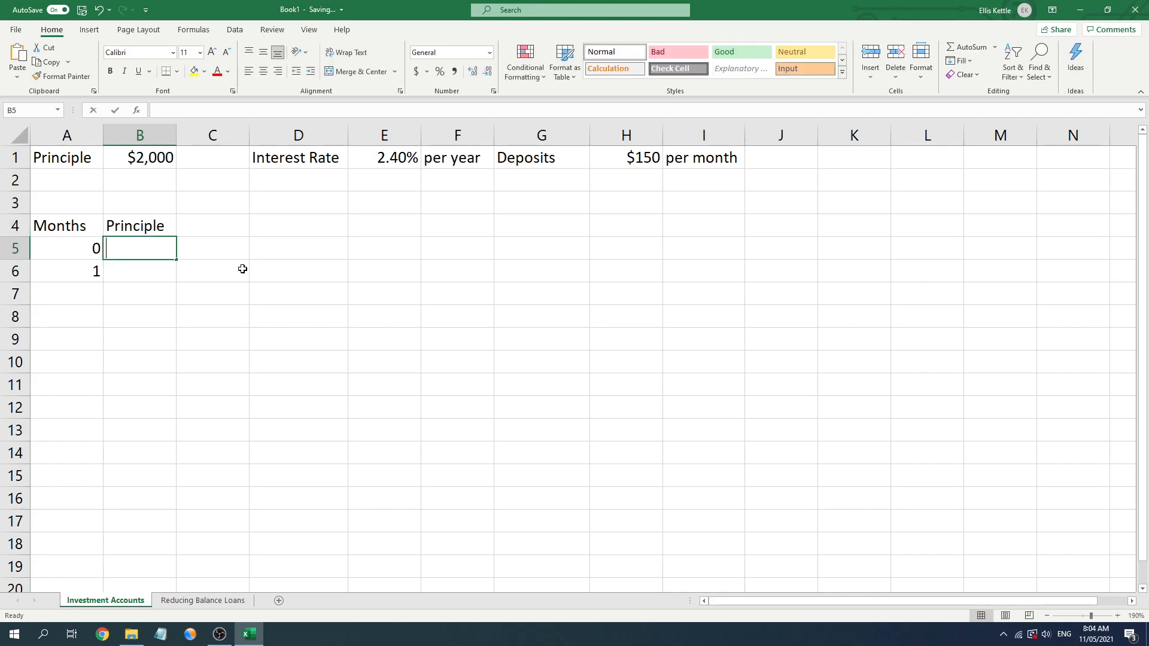
type("$2000")
key("Return")
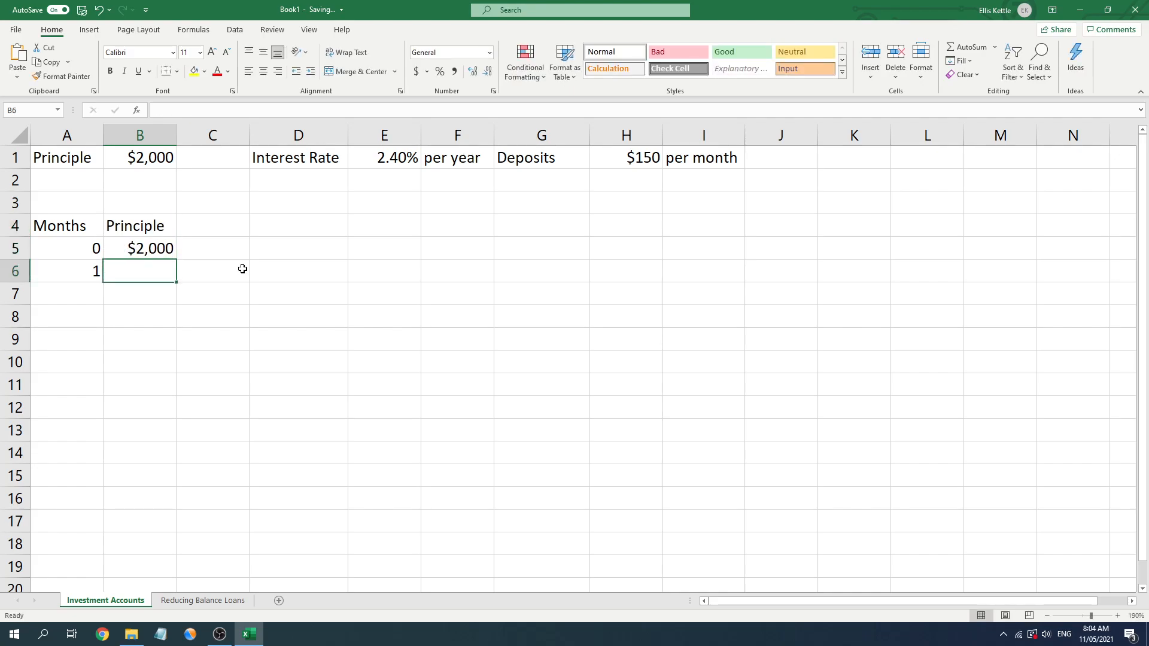
- Add the column header "Interest" in C4
key("Right")
key("Up")
key("Up")
type("Interest")
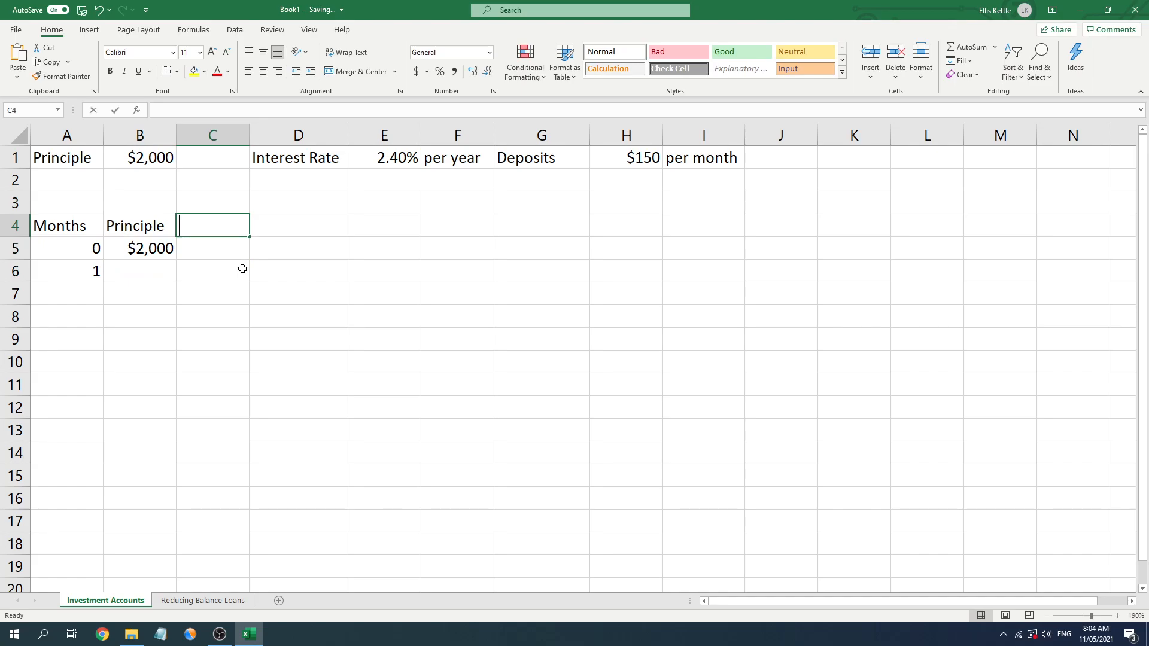
key("Return")
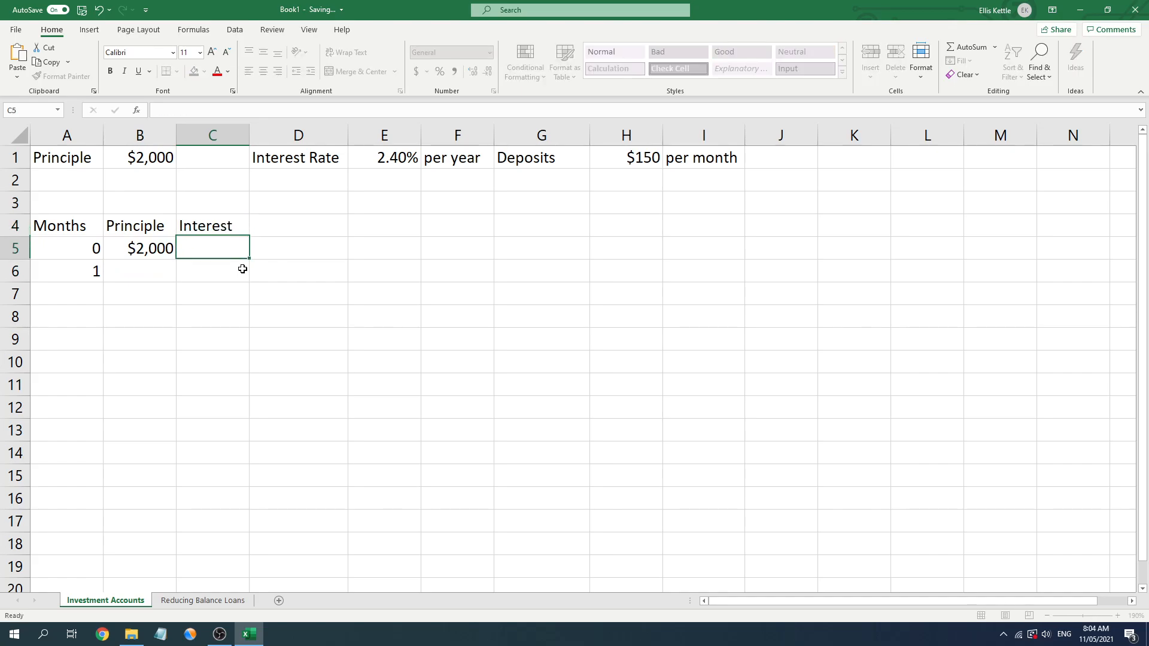
- Add the header "Deposits" in D4 and enter $150 beneath it in D5
key("Right")
key("Up")
type("Deposite")
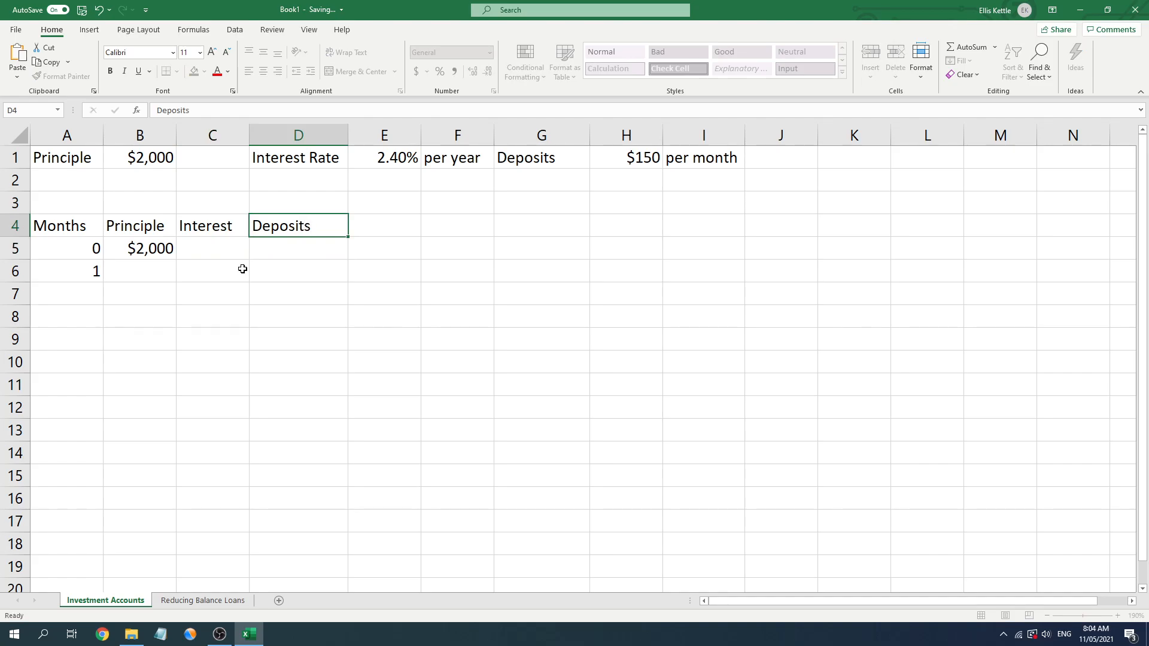
key("Return")
type("$12")
key("BackSpace")
type("50")
key("Return")
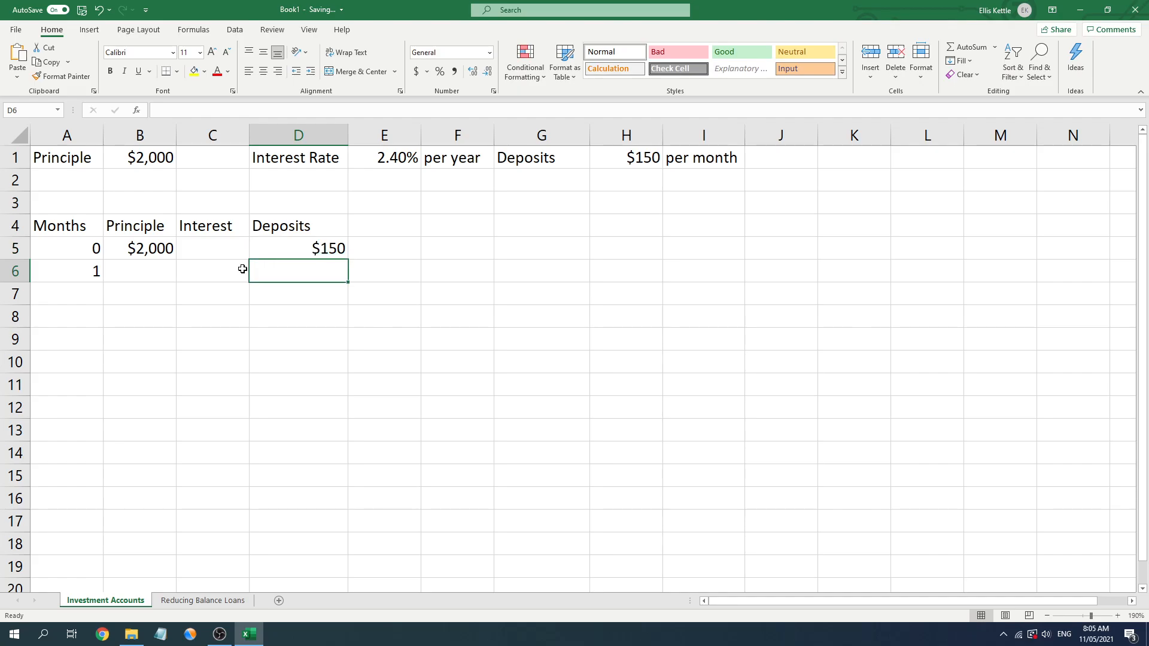
- Add the column header "Balance" in E4
key("Right")
key("Up")
key("Up")
type("Balance")
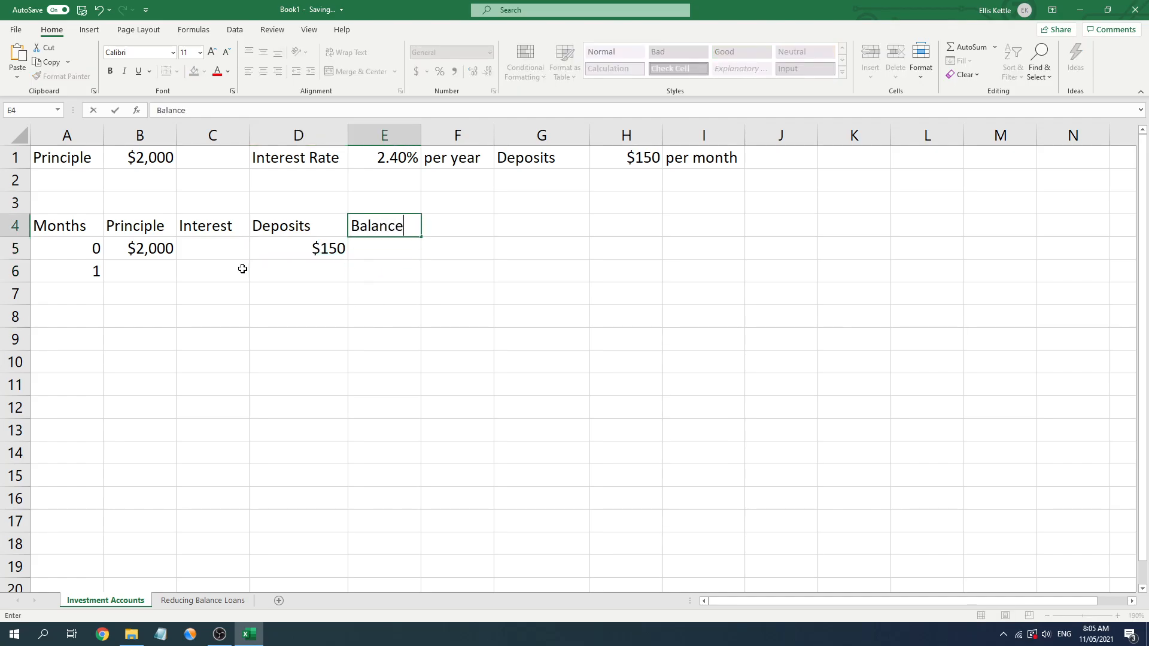
key("Return")
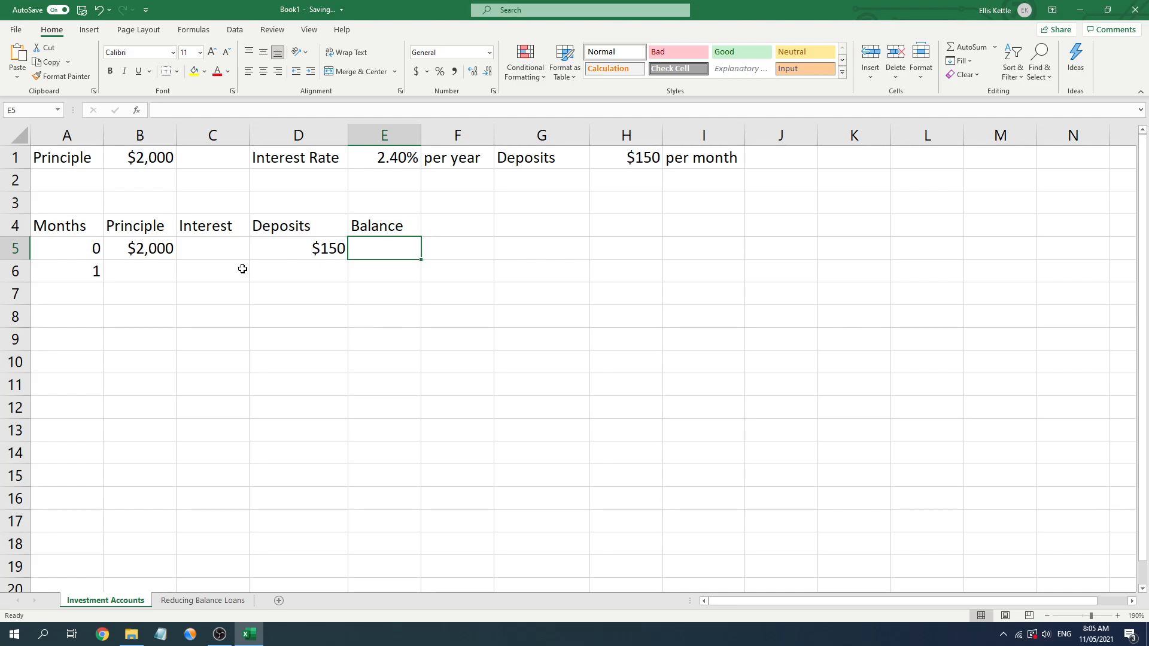
- Enter the label "GOAL:" in A2 and the target amount $4,000 in B2
key("Down")
key("Left")
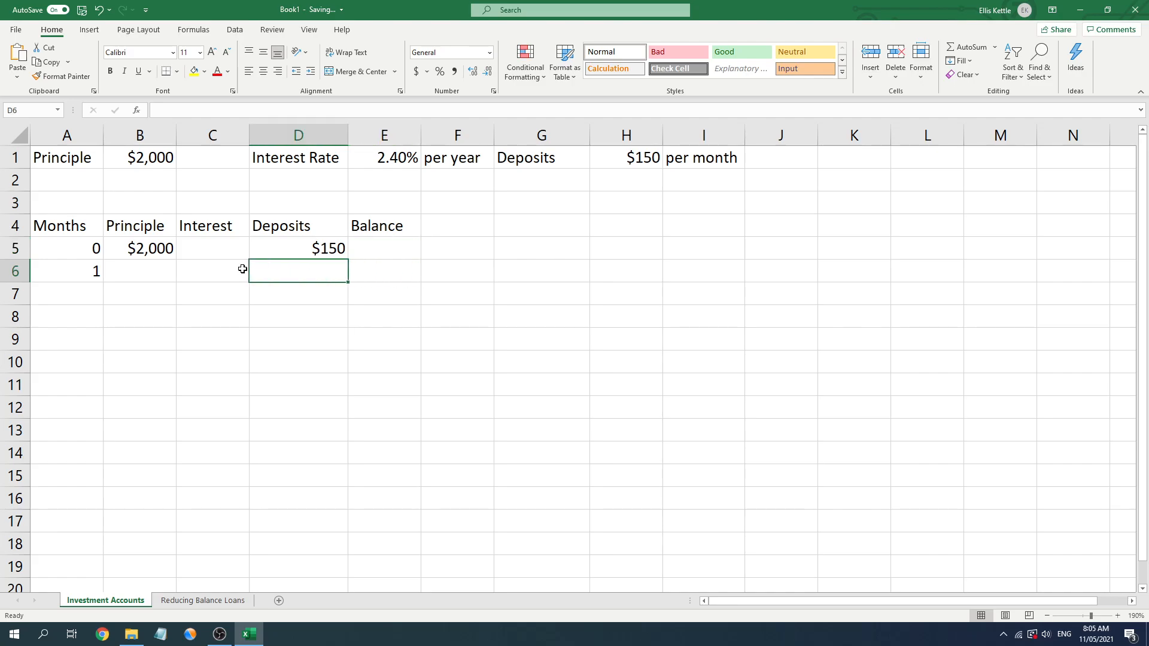
key("Left")
key("Up")
key("Up")
key("Up")
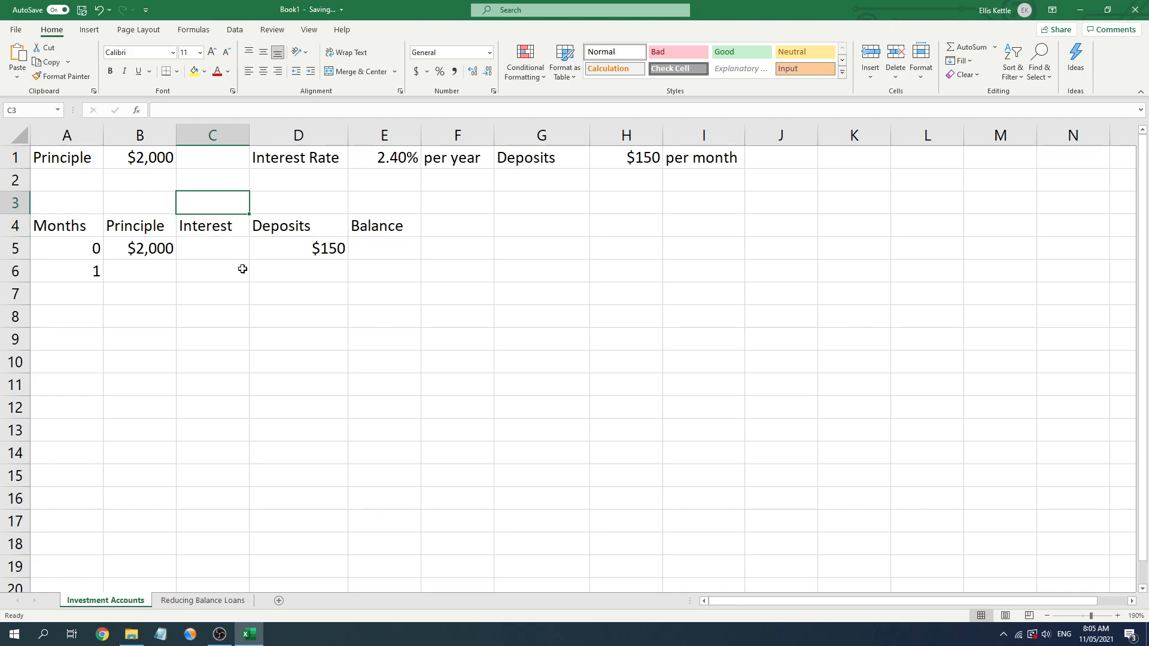
key("Left")
key("Left")
key("Up")
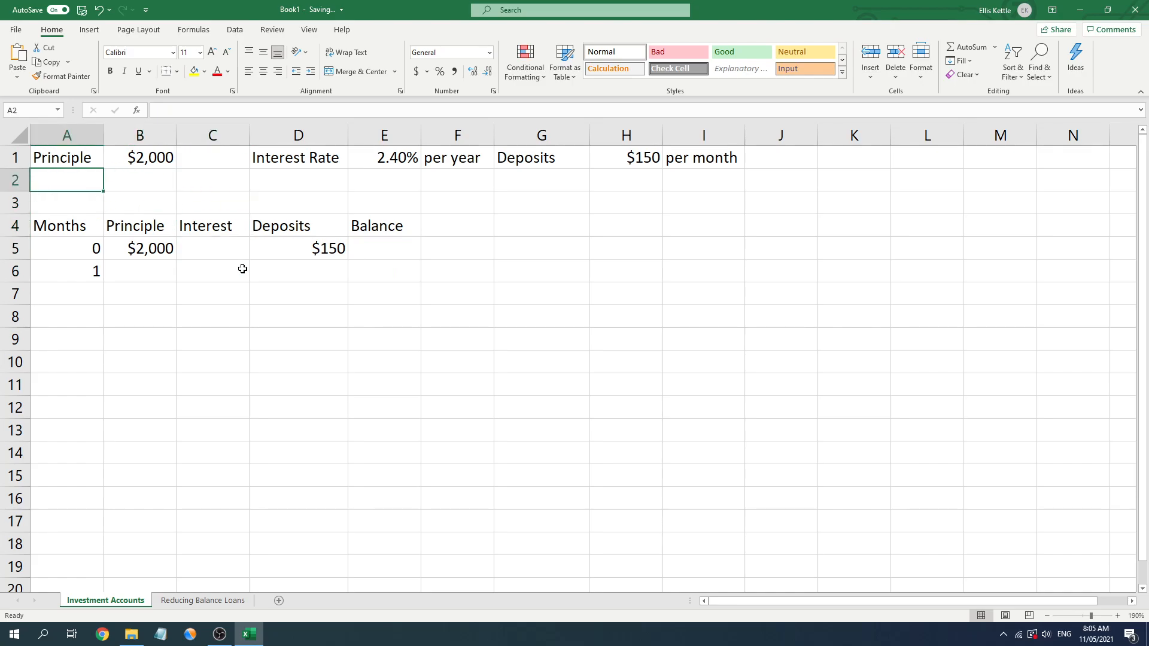
type("GOA")
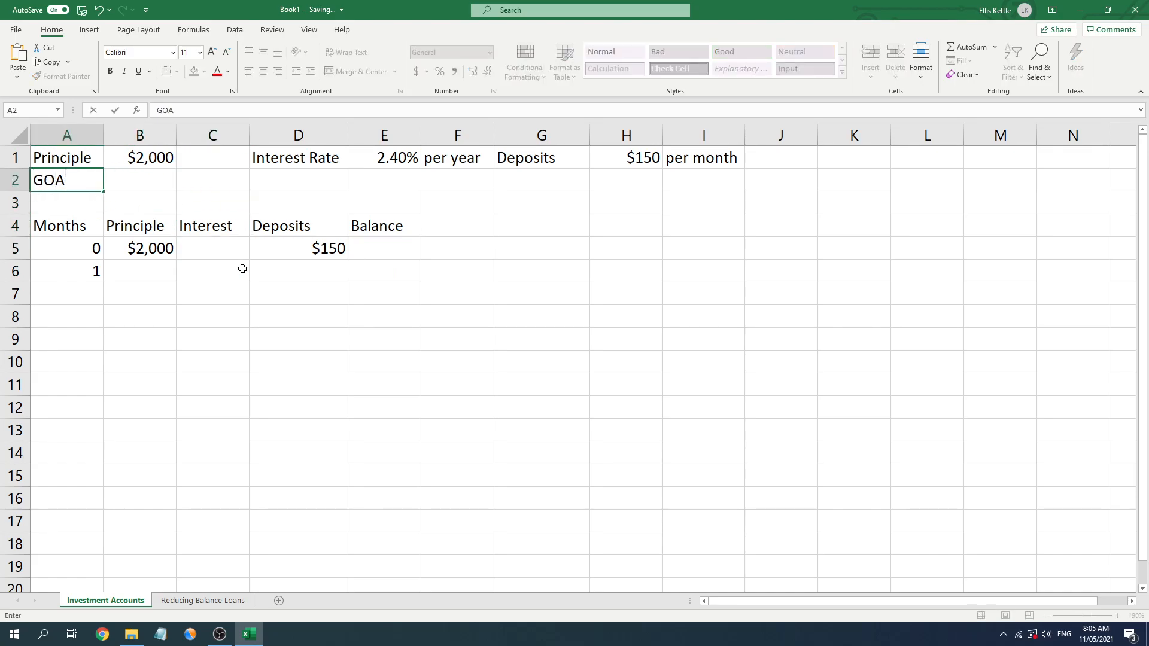
type("L:")
key("Tab")
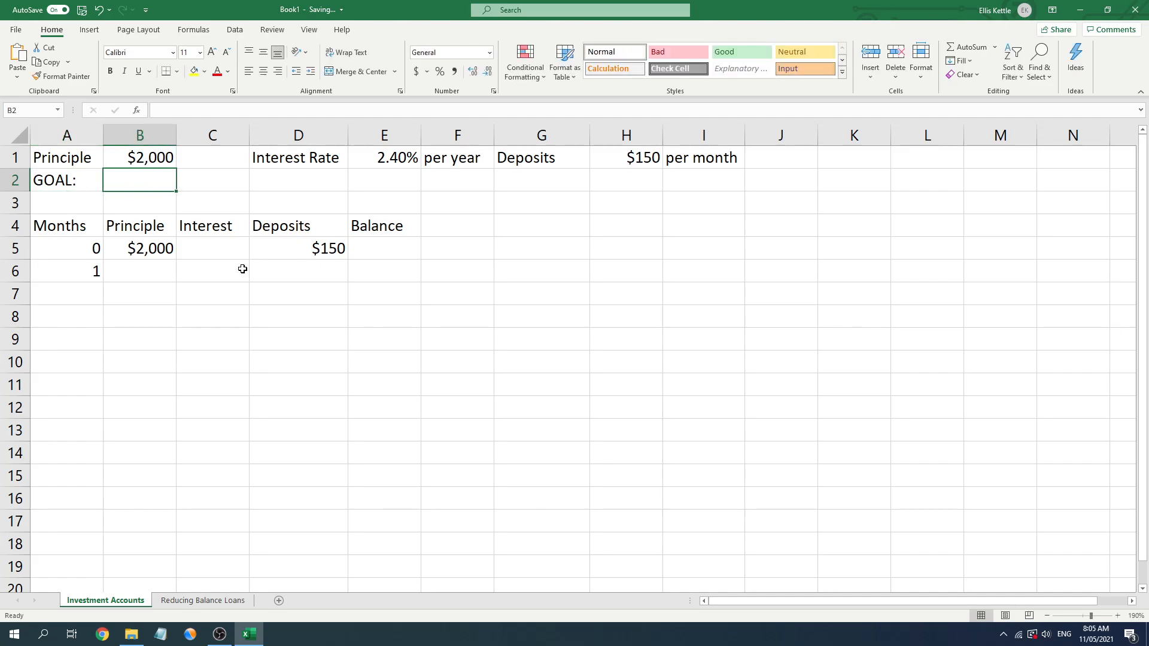
type("$")
type("4,000")
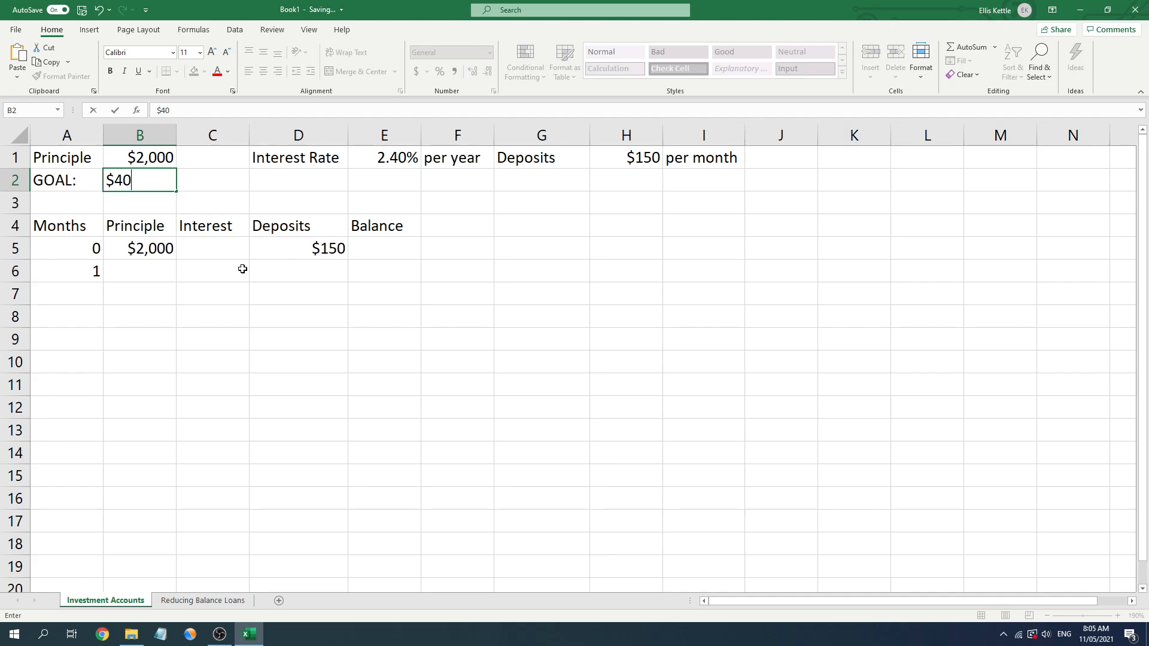
key("Return")
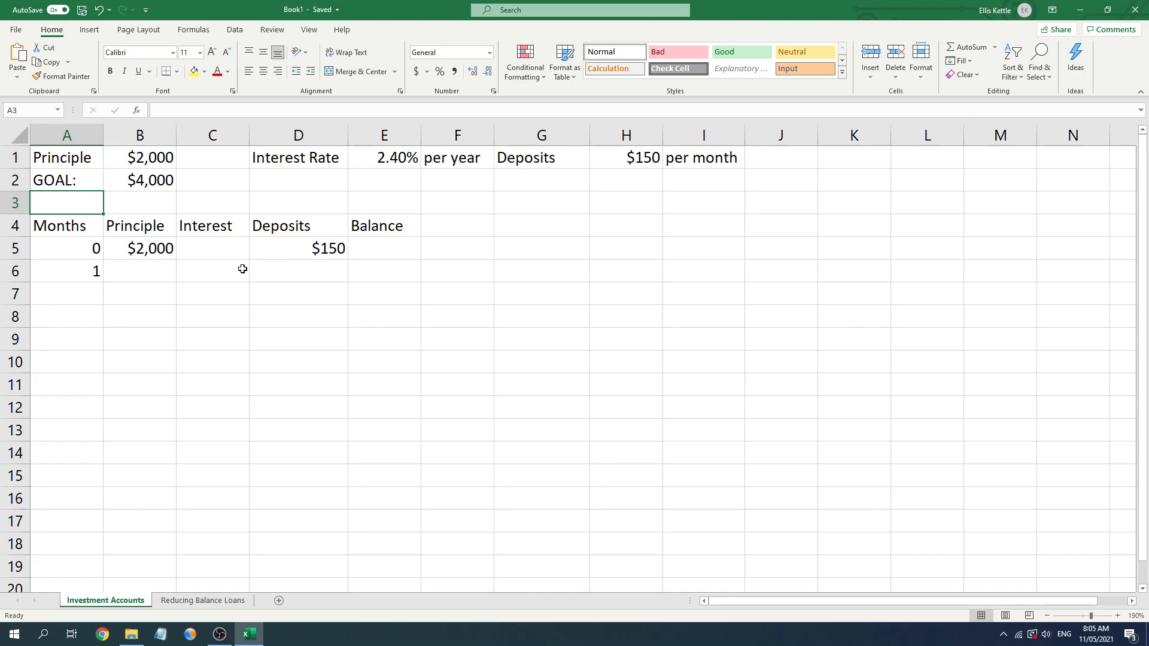
- Review the month 0 row's principle, interest and deposit cells and the yearly interest rate in E1
key("Down")
key("Down")
key("Right")
key("Right")
key("Right")
key("Left")
key("Left")
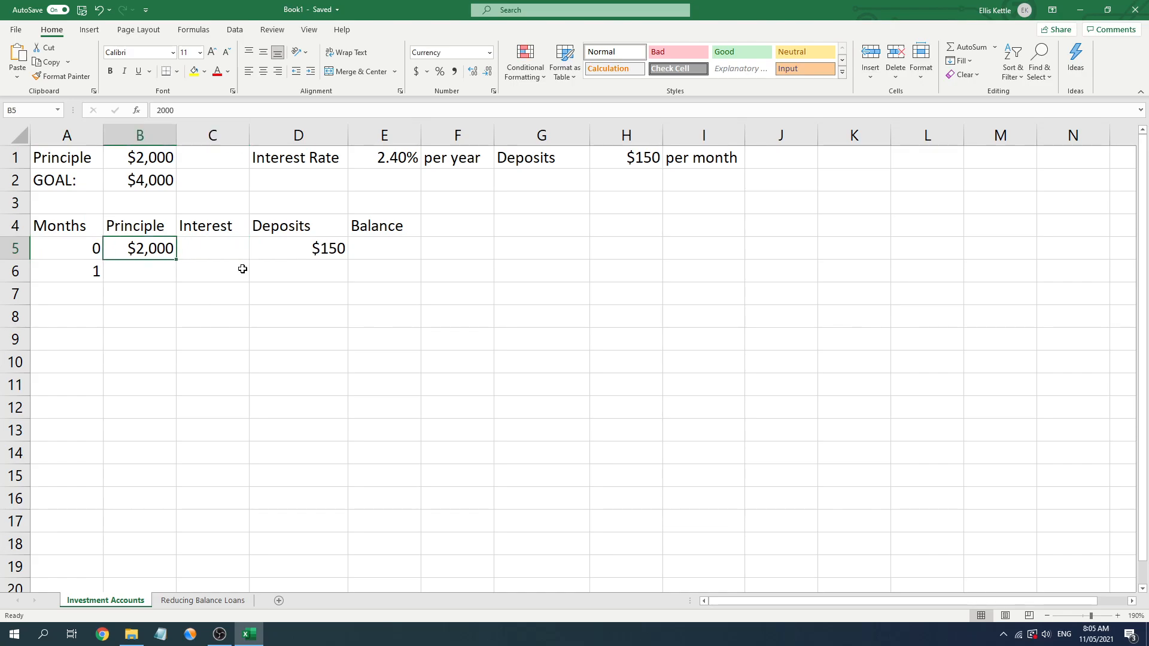
key("Right")
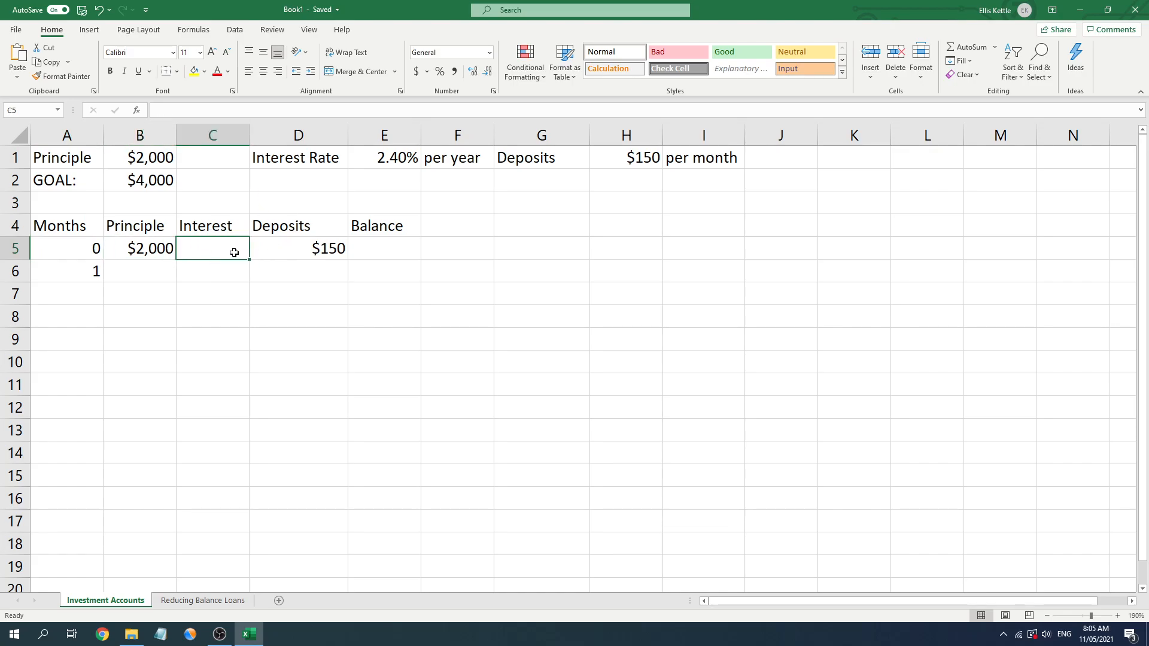
left_click(374, 153)
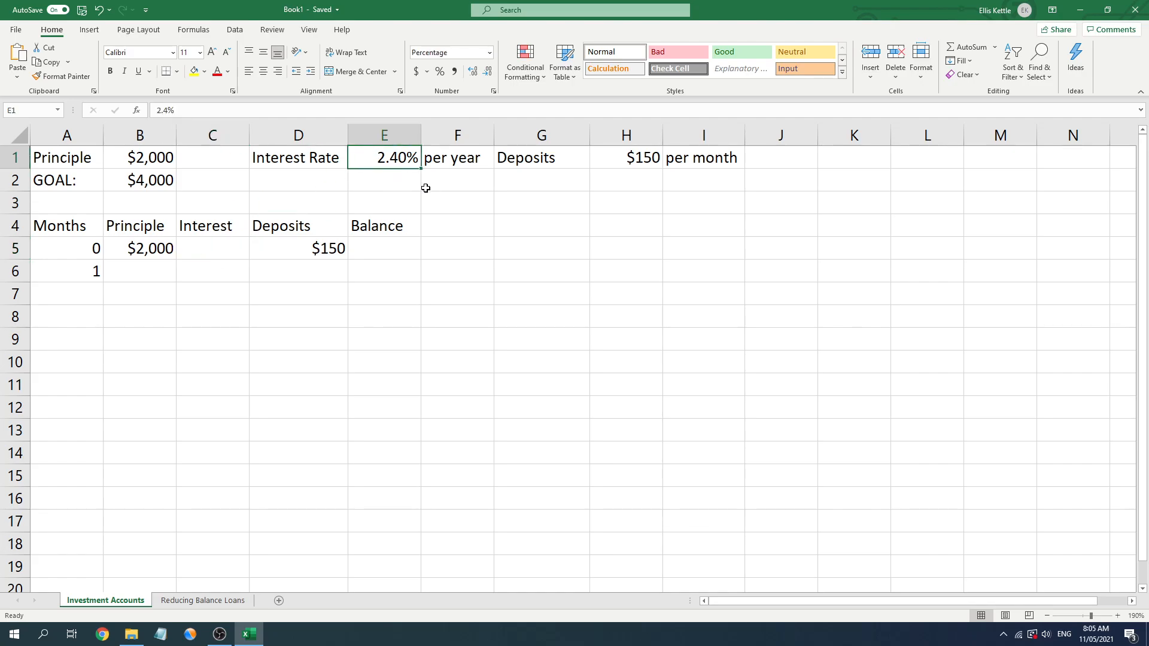
left_click(455, 157)
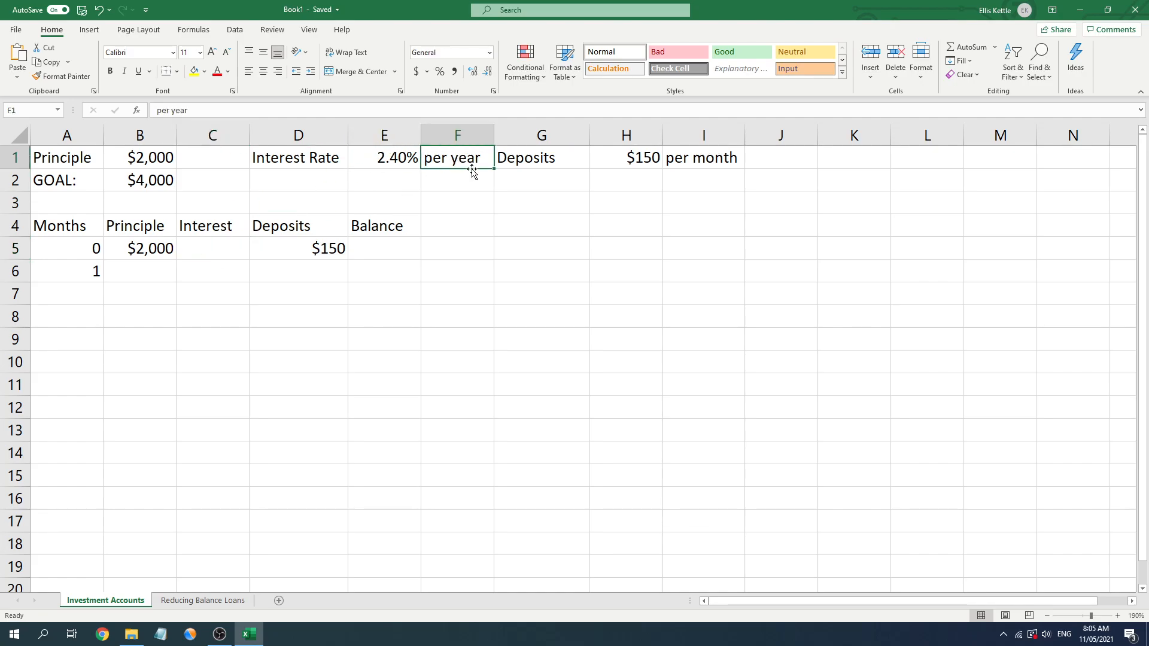
left_click(404, 163)
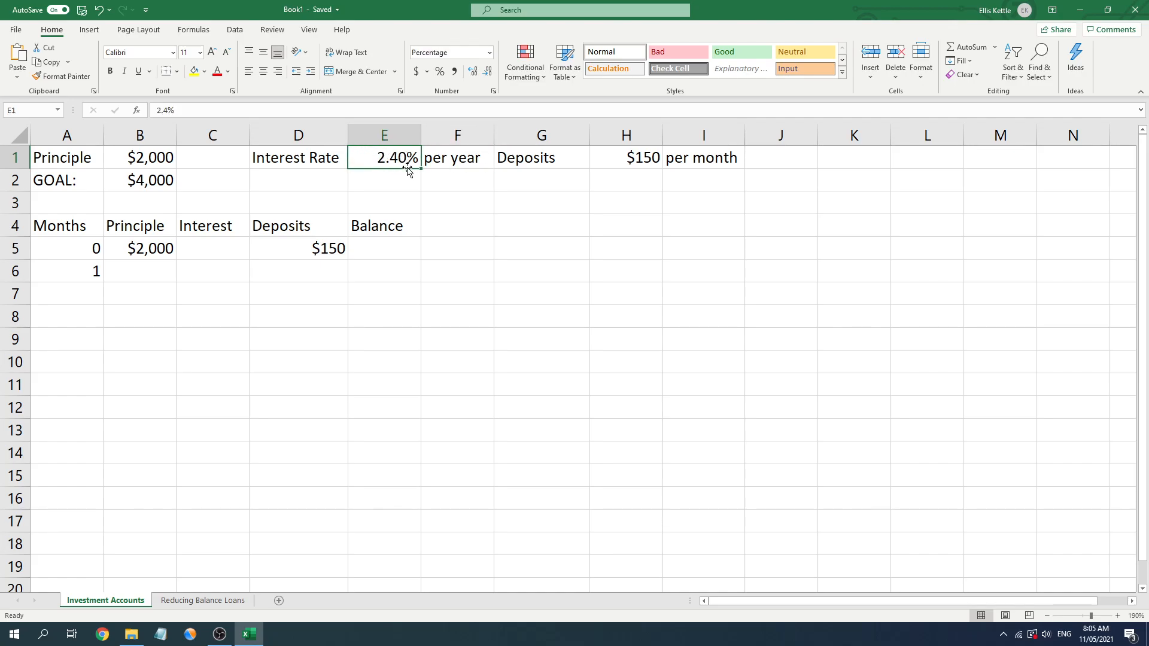
left_click(453, 162)
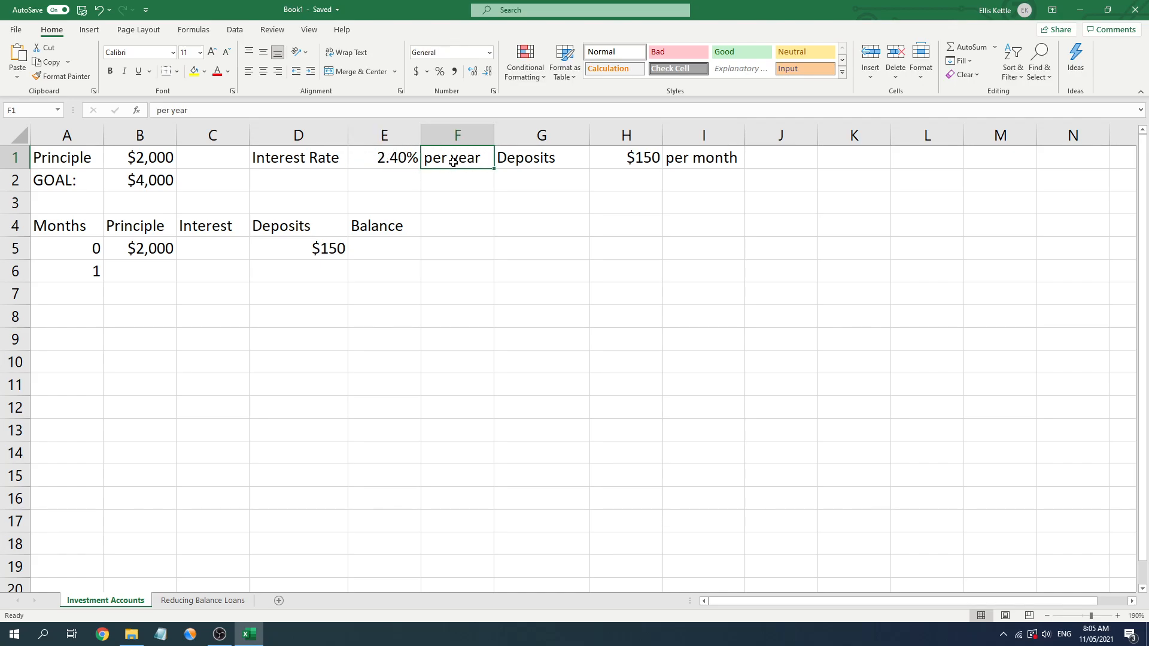
left_click(381, 155)
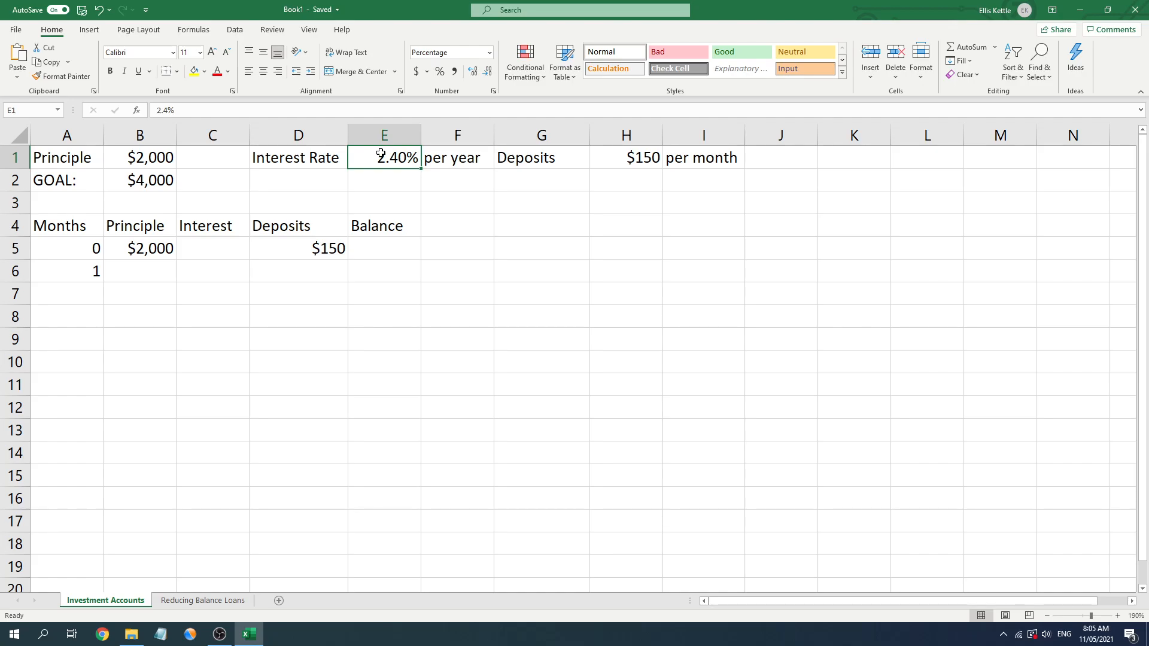
- Enter the label "per month" in F2, beneath the "per year" label
left_click(401, 186)
left_click(442, 178)
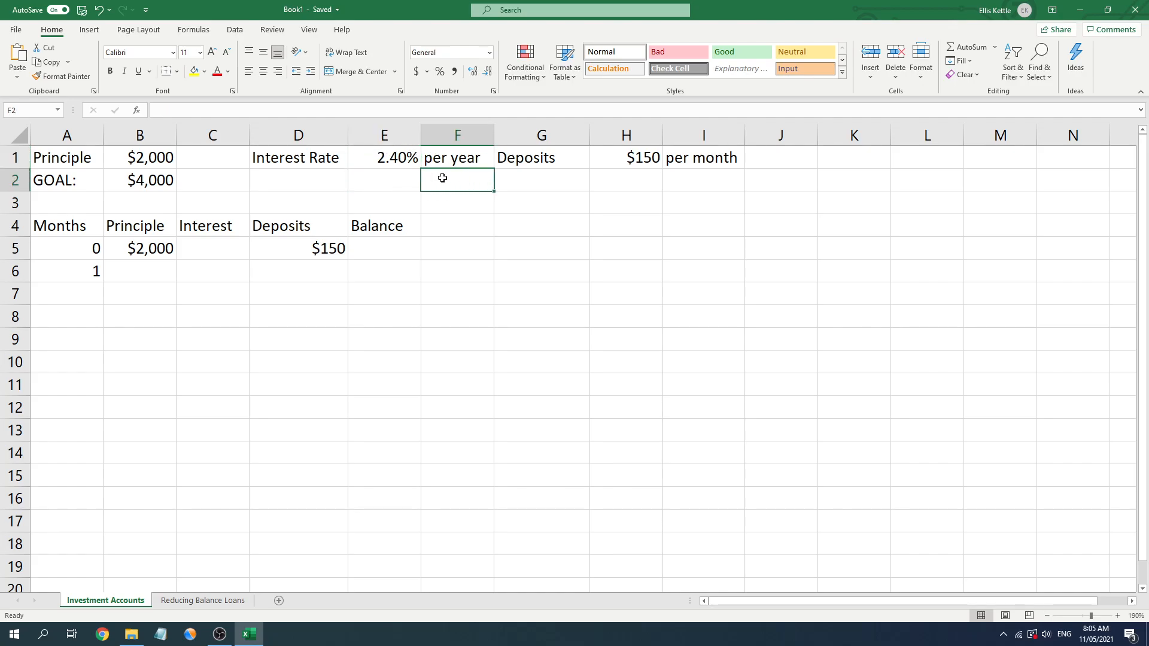
type("per month")
key("Return")
- Calculate the monthly interest rate in E2 with the formula =E1/12
key("Up")
key("Left")
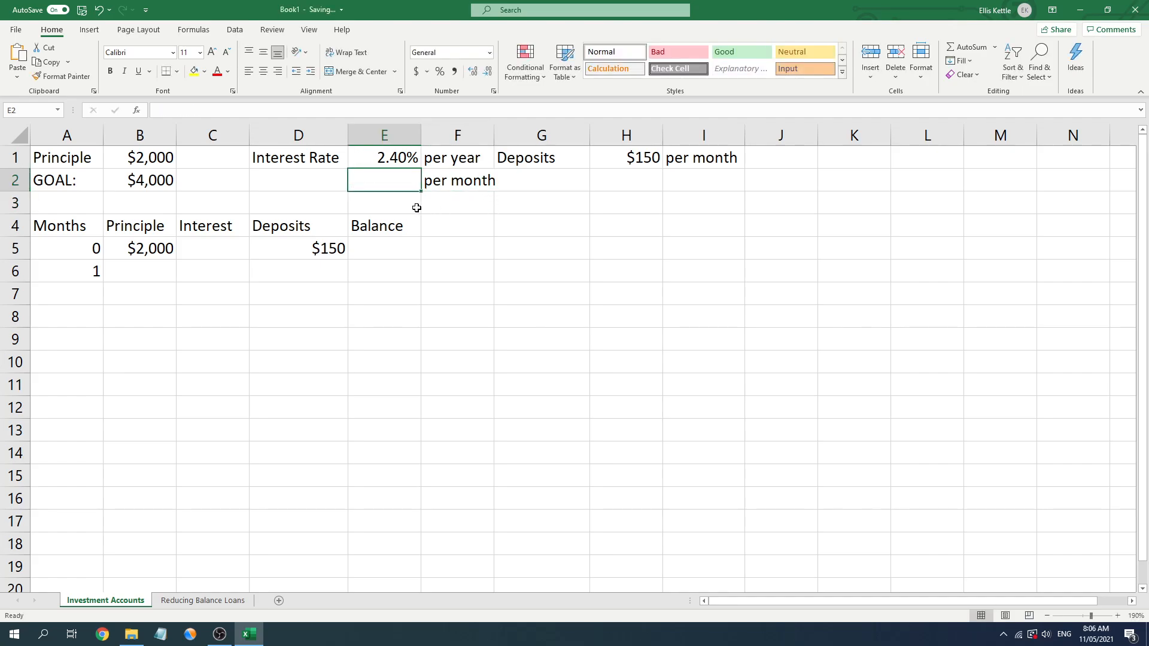
type("=")
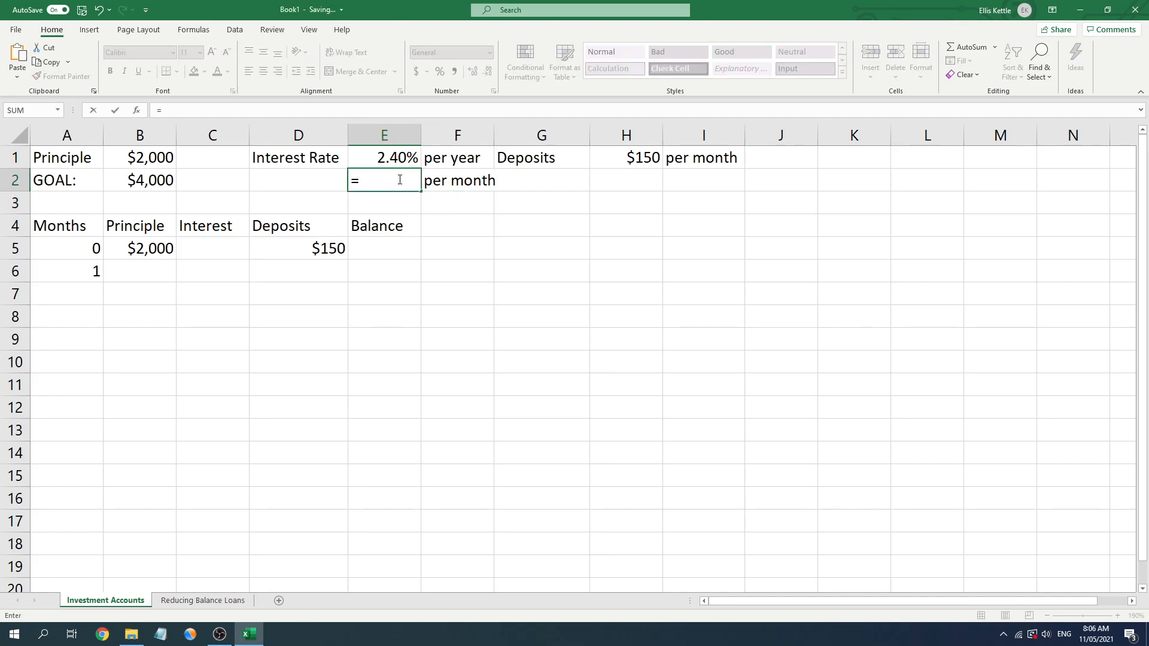
left_click(381, 158)
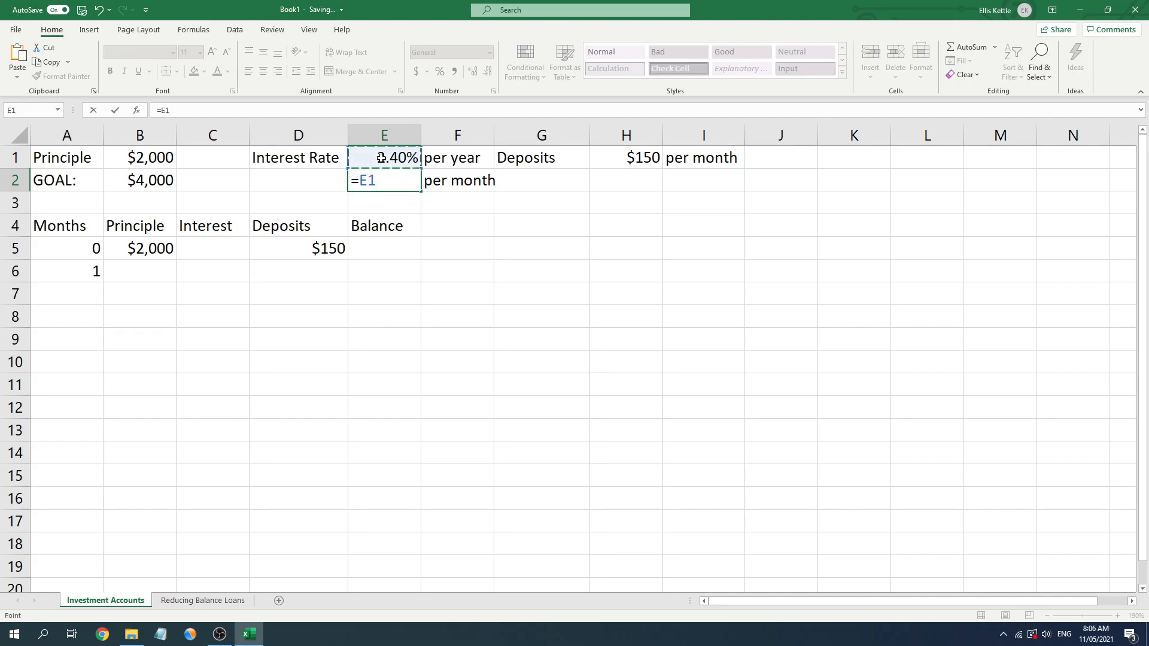
type("/12")
key("Return")
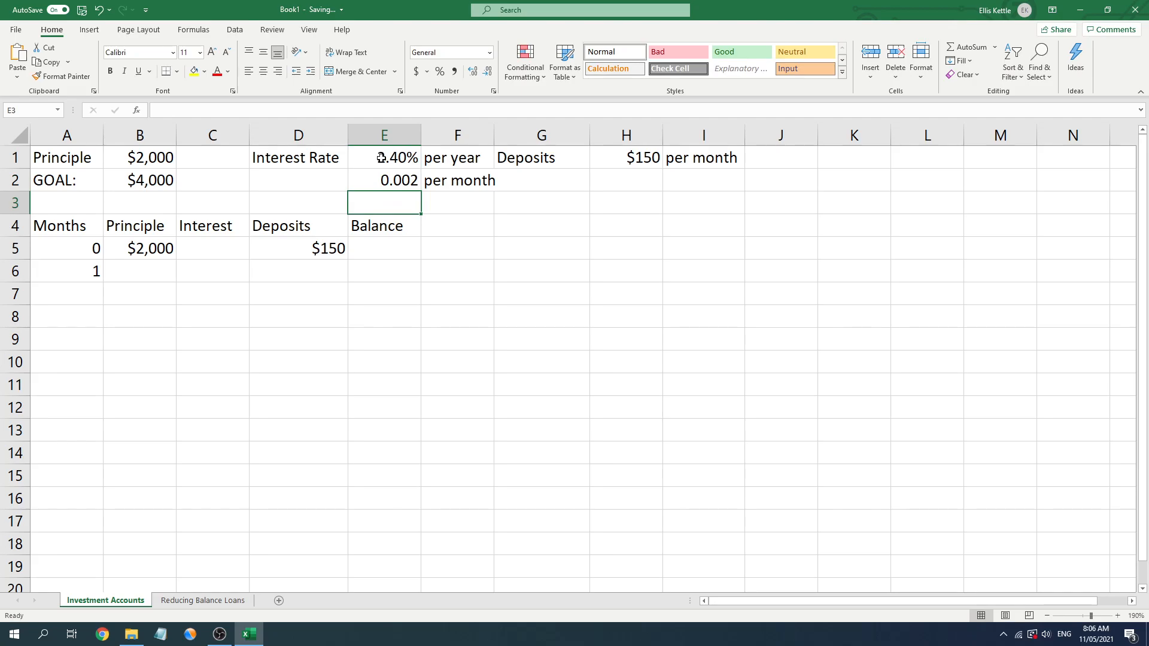
- Try to format the monthly interest rate in E2 as a percentage with more decimal places
left_click(397, 184)
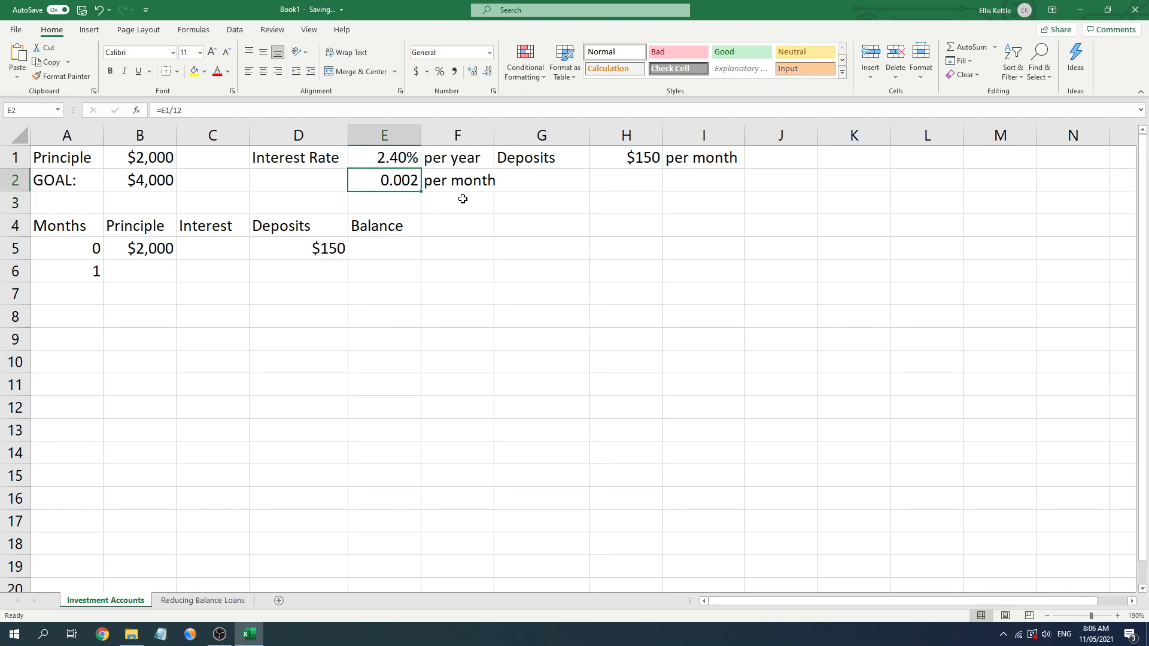
left_click(440, 71)
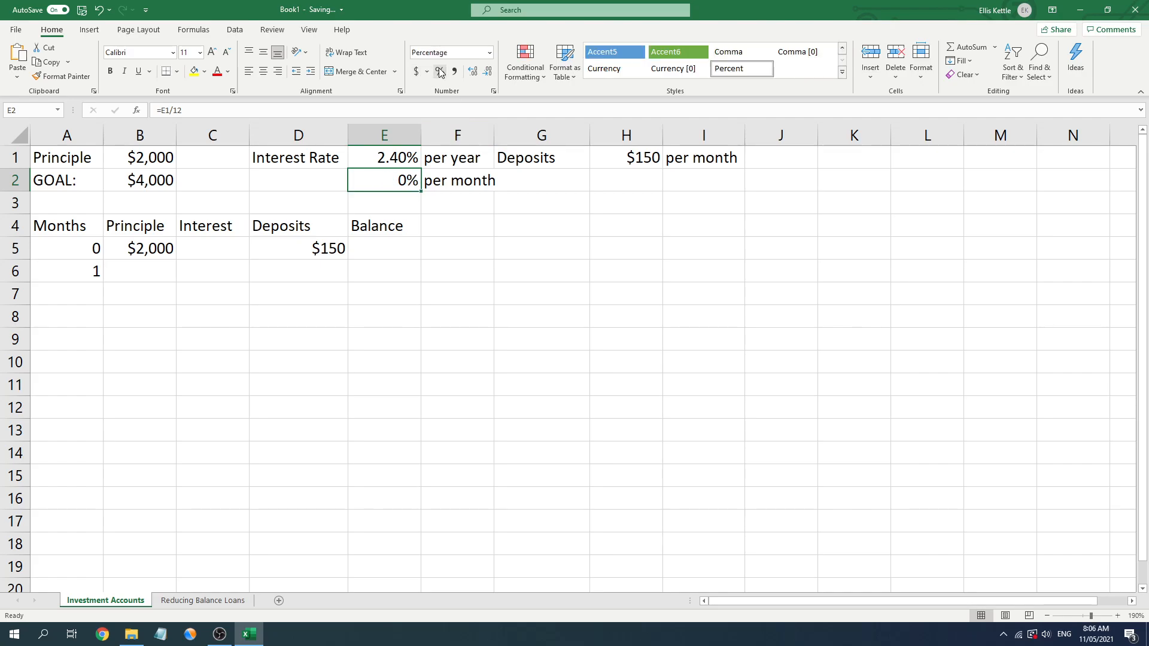
left_click(473, 73)
left_click(473, 74)
left_click(439, 80)
left_click(393, 200)
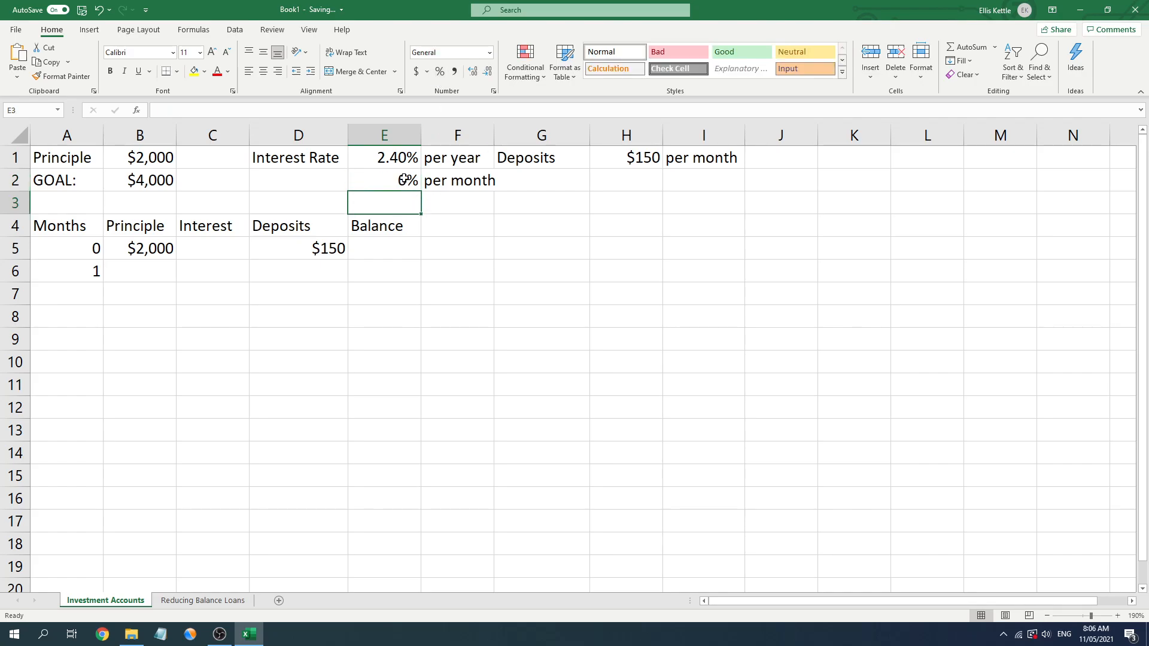
- Undo the percentage formatting on the monthly interest rate in E2
key("ctrl+z")
key("ctrl+z")
key("ctrl+z")
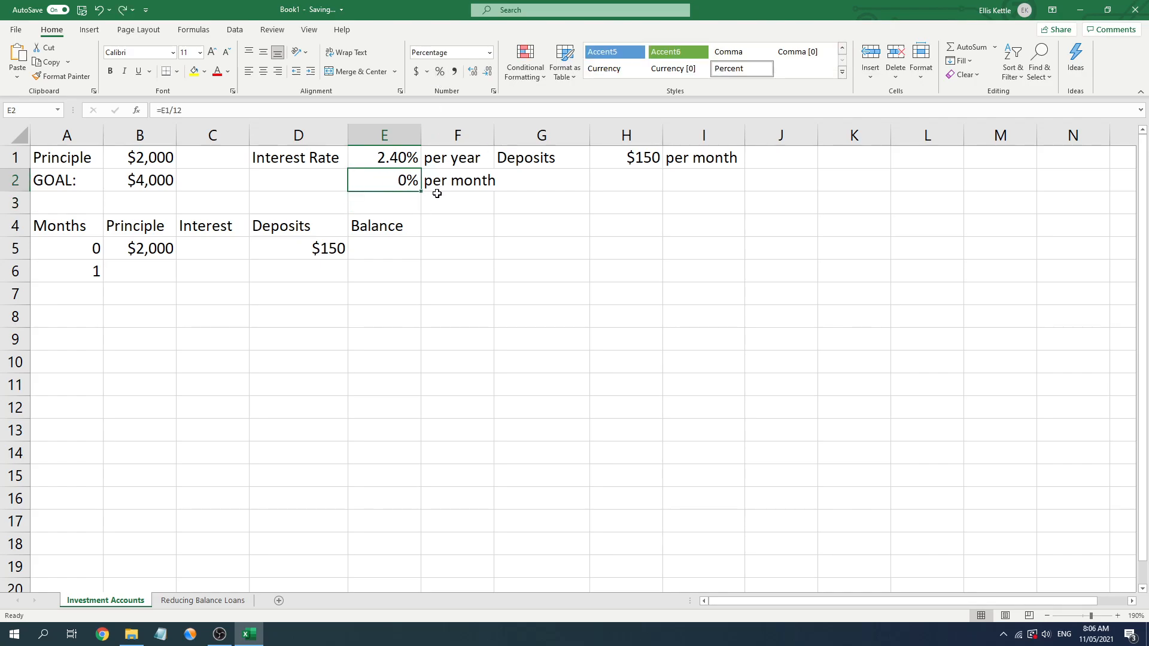
key("ctrl+z")
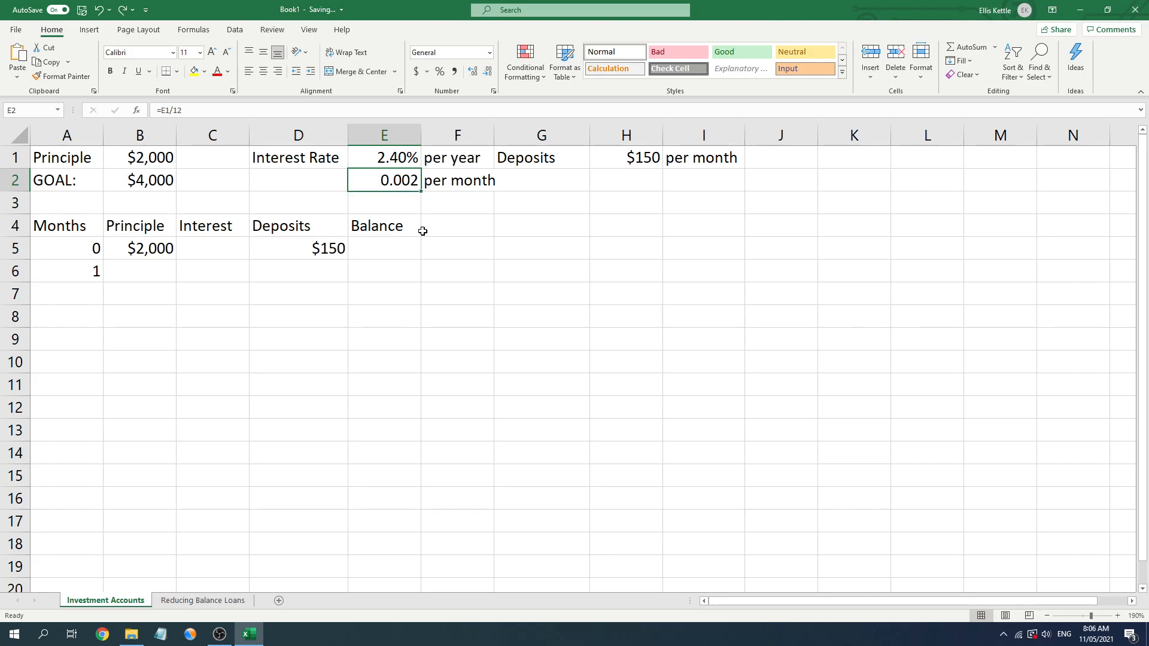
- Examine the contents of the yearly rate cell E1 and the monthly rate formula in E2
left_click(400, 154)
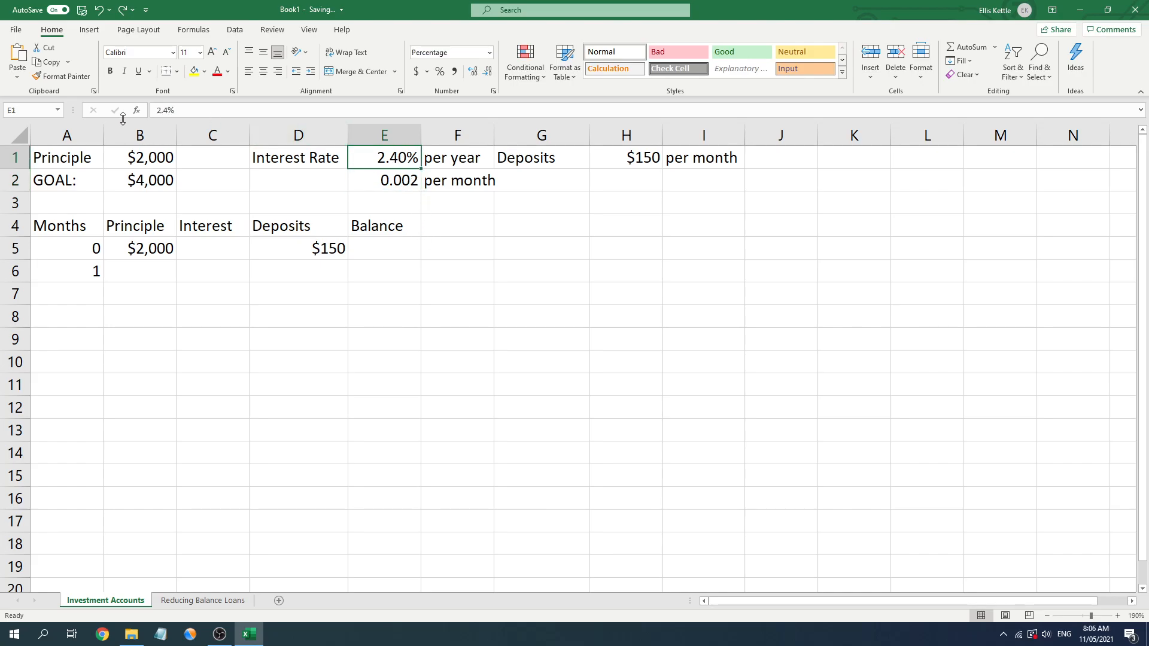
double_click(181, 110)
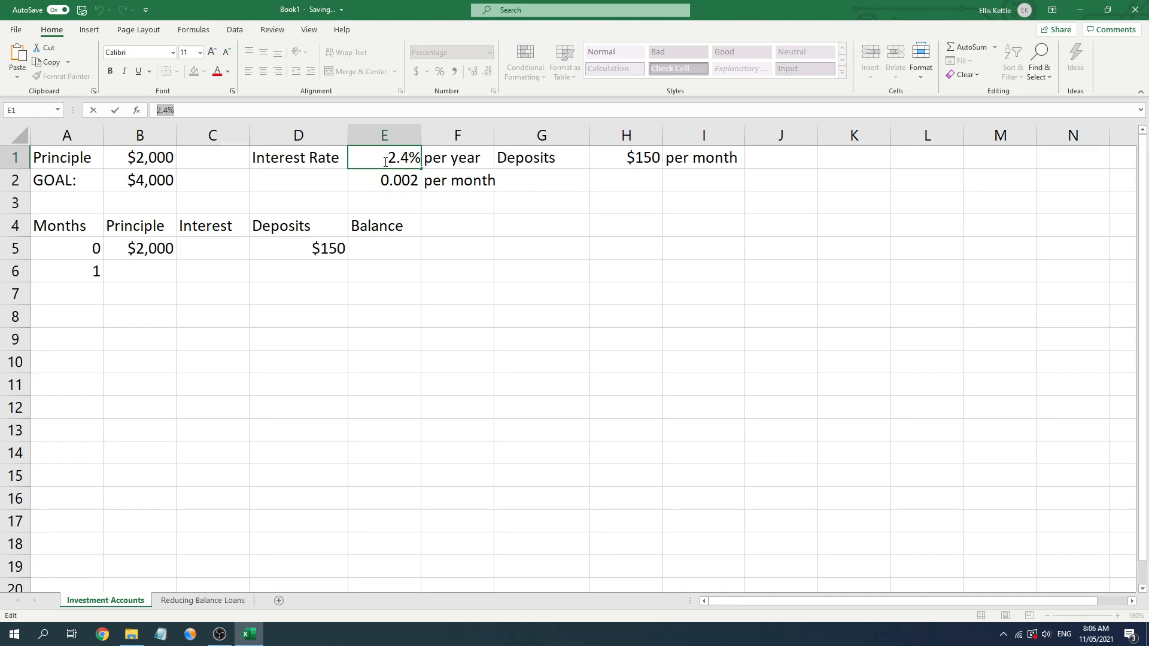
left_click(406, 183)
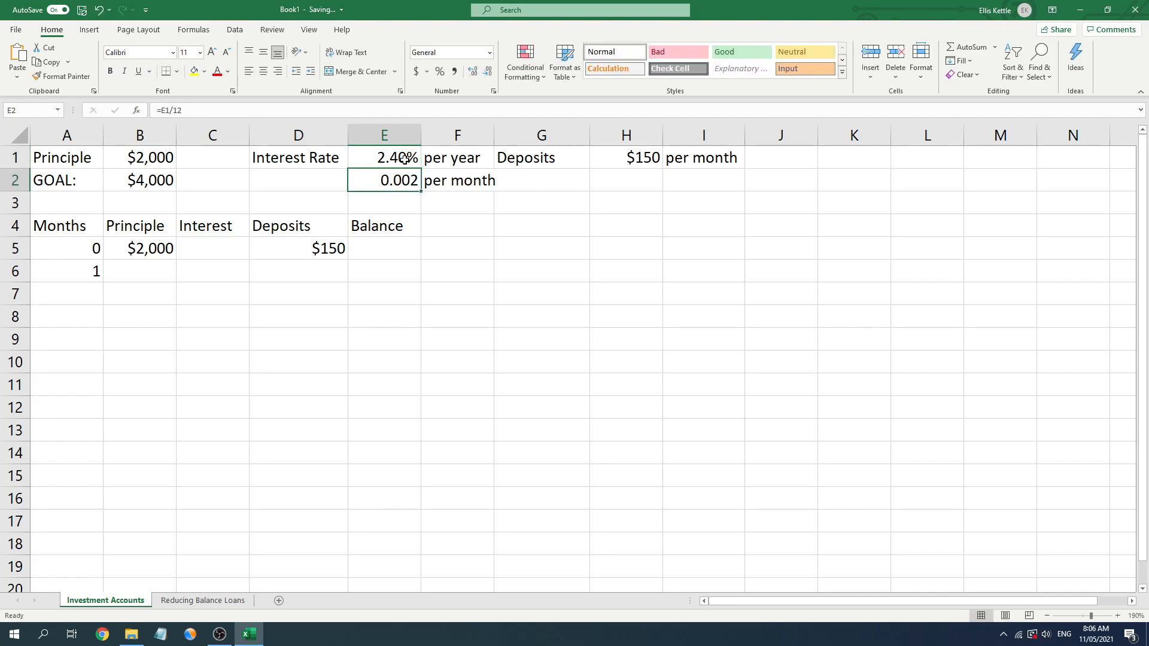
left_click_drag(182, 110, 140, 112)
left_click(405, 202)
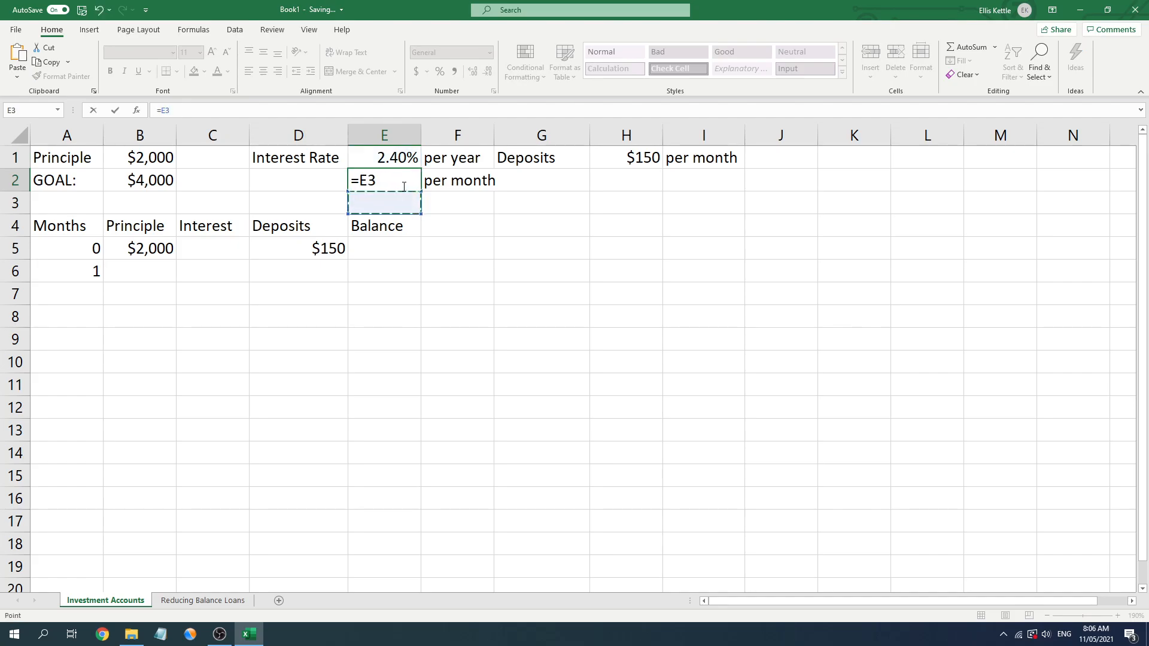
key("Escape")
left_click(403, 198)
left_click(400, 180)
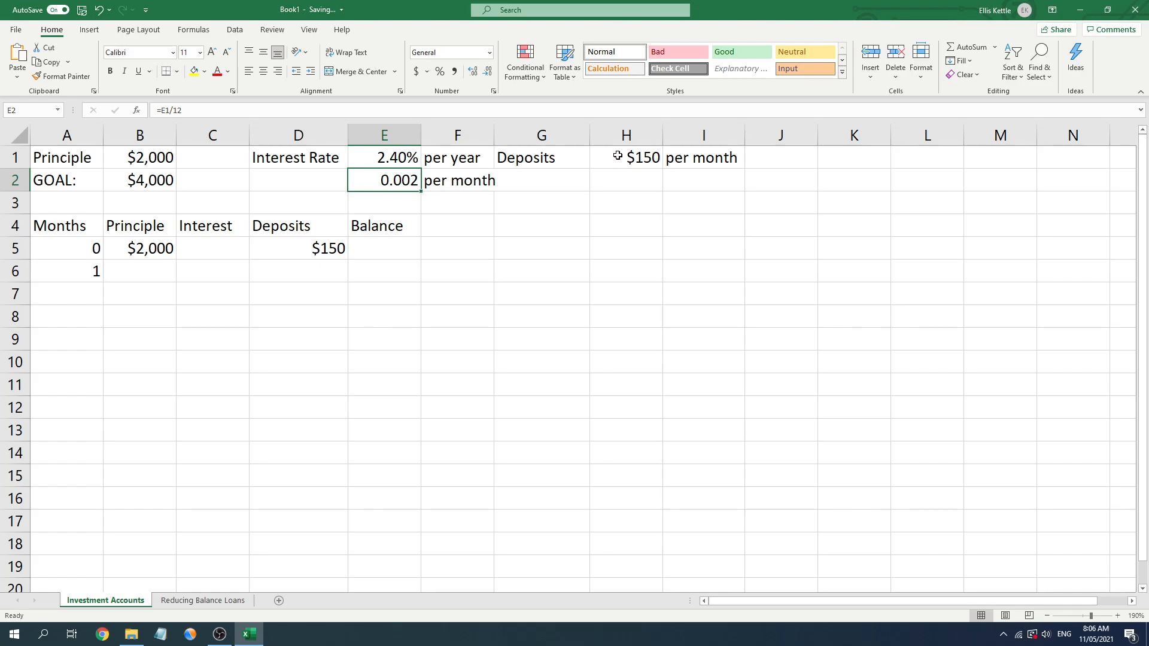
- Calculate the month 0 interest in C5 with the formula =B5*E2
left_click(225, 248)
type("=")
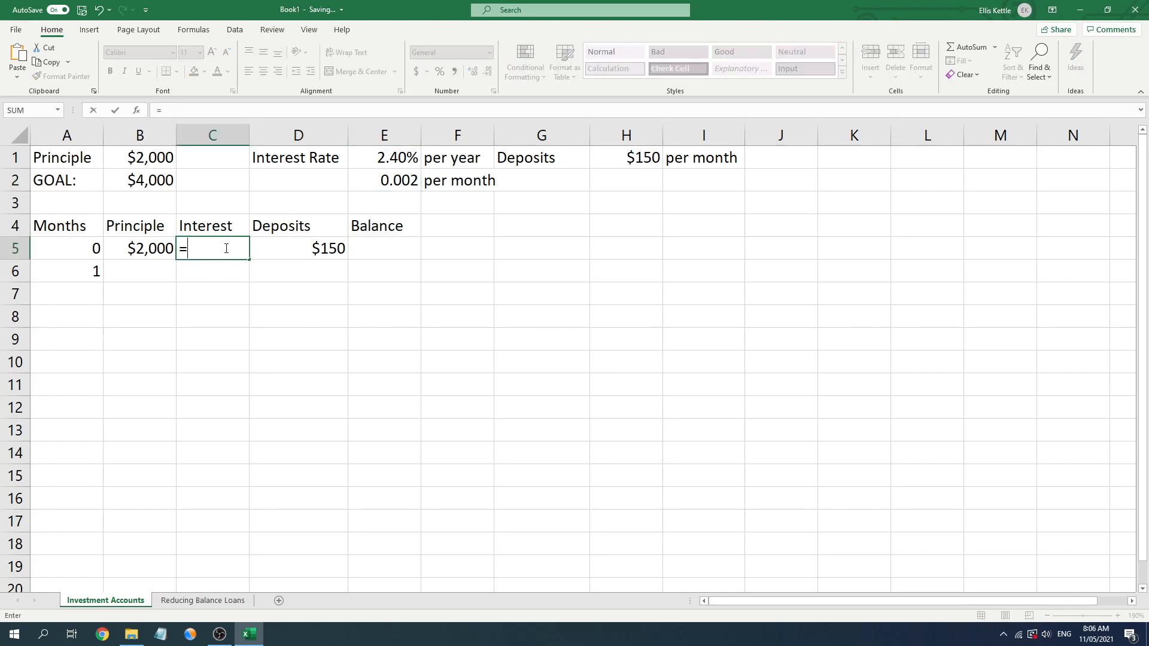
left_click(147, 258)
type("*")
left_click(372, 178)
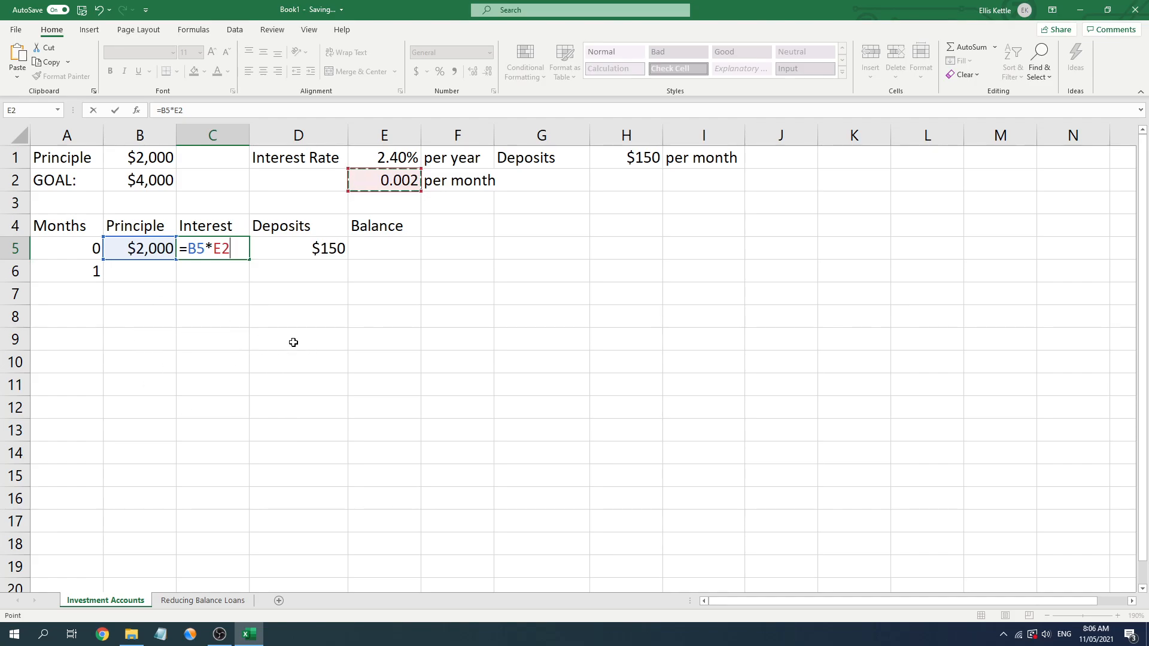
key("Return")
- Calculate the month 0 balance in E5 with the formula =B5+C5+D5
key("Up")
key("Left")
key("Right")
key("Right")
key("Right")
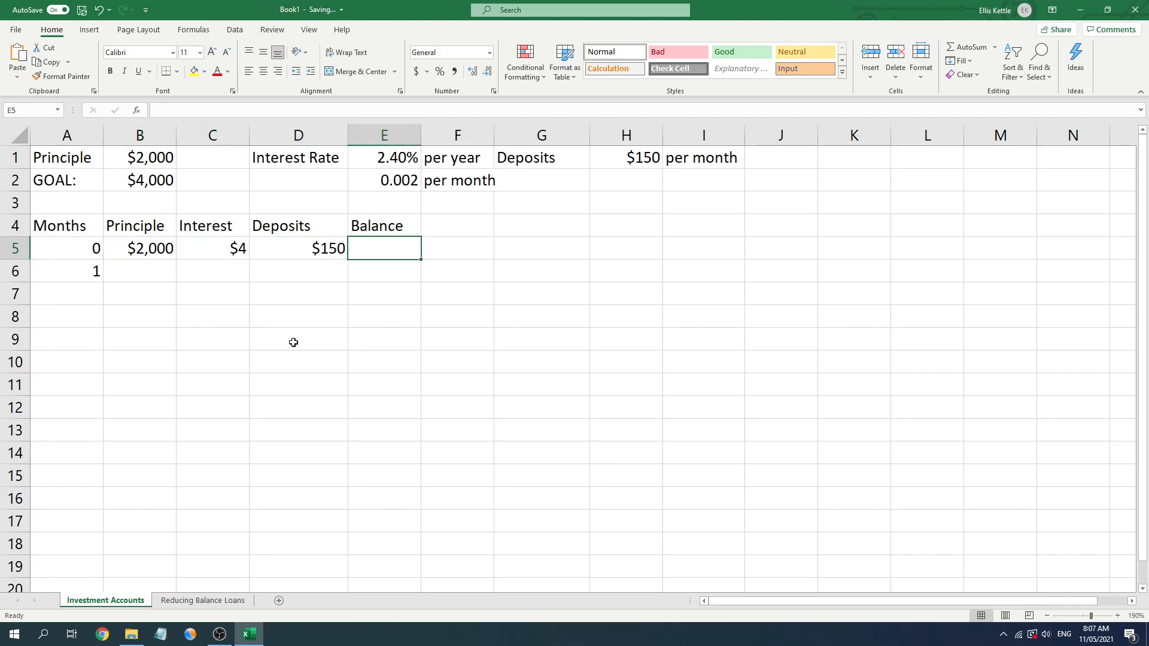
type("=")
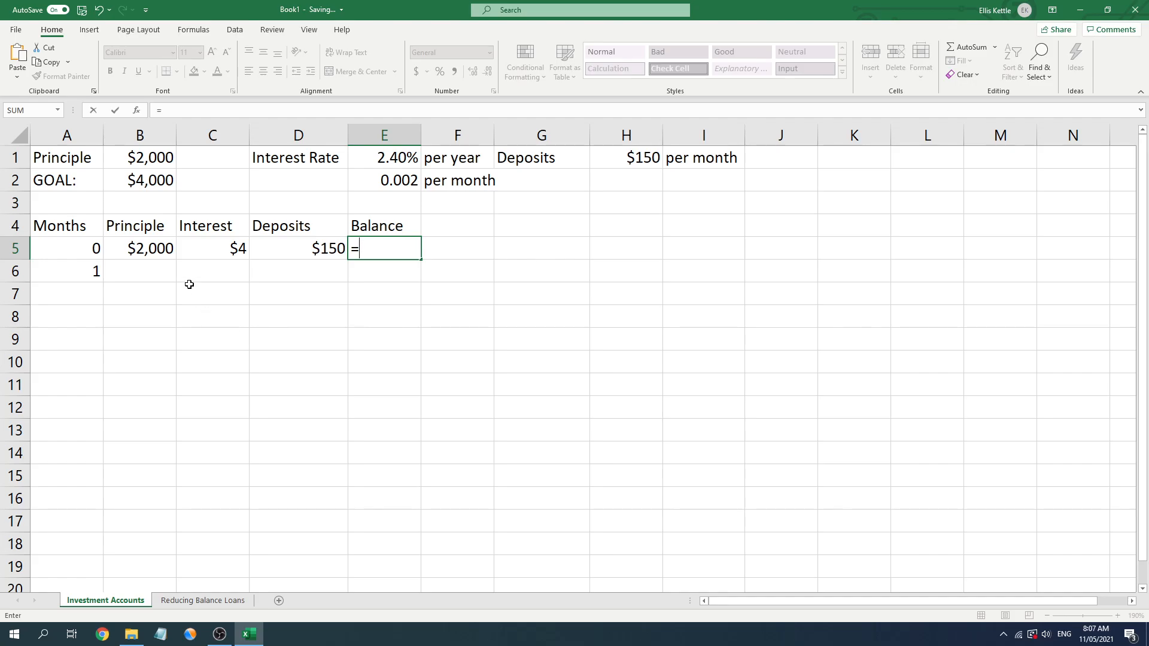
left_click(151, 249)
type("+")
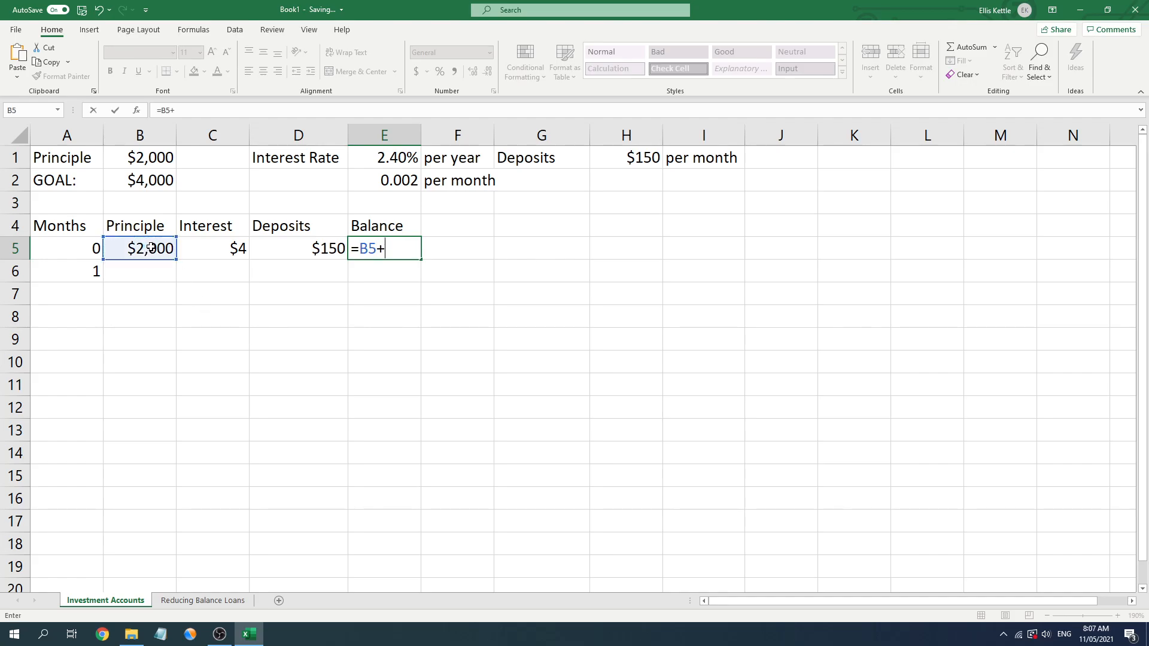
left_click(234, 247)
type("+")
left_click(286, 248)
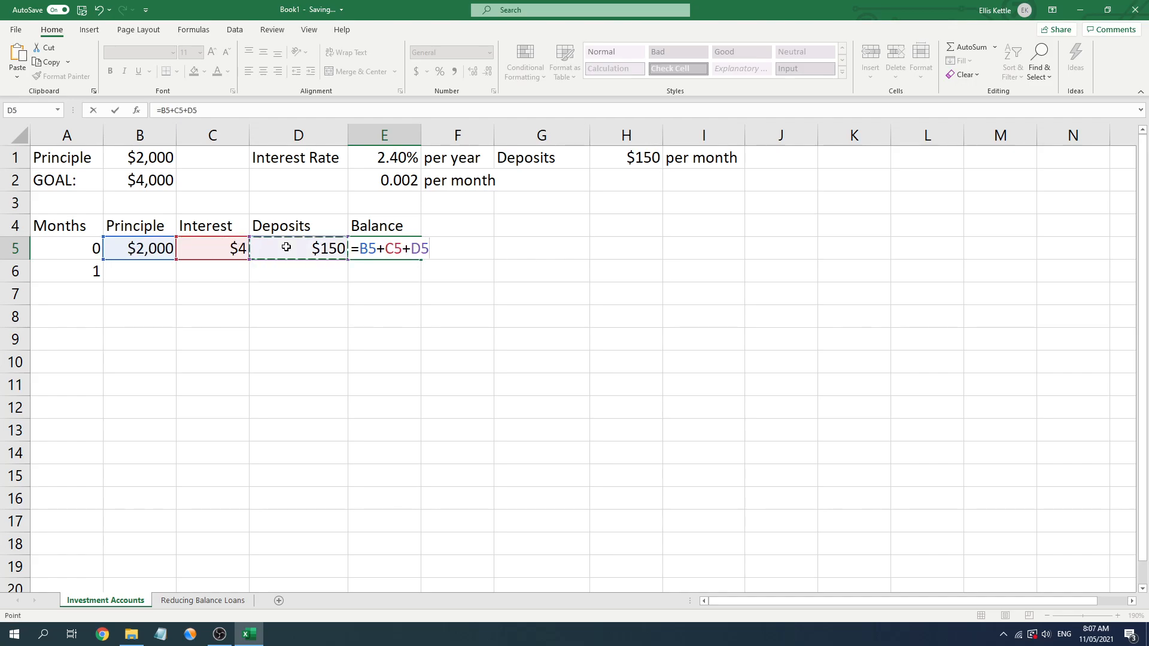
key("Return")
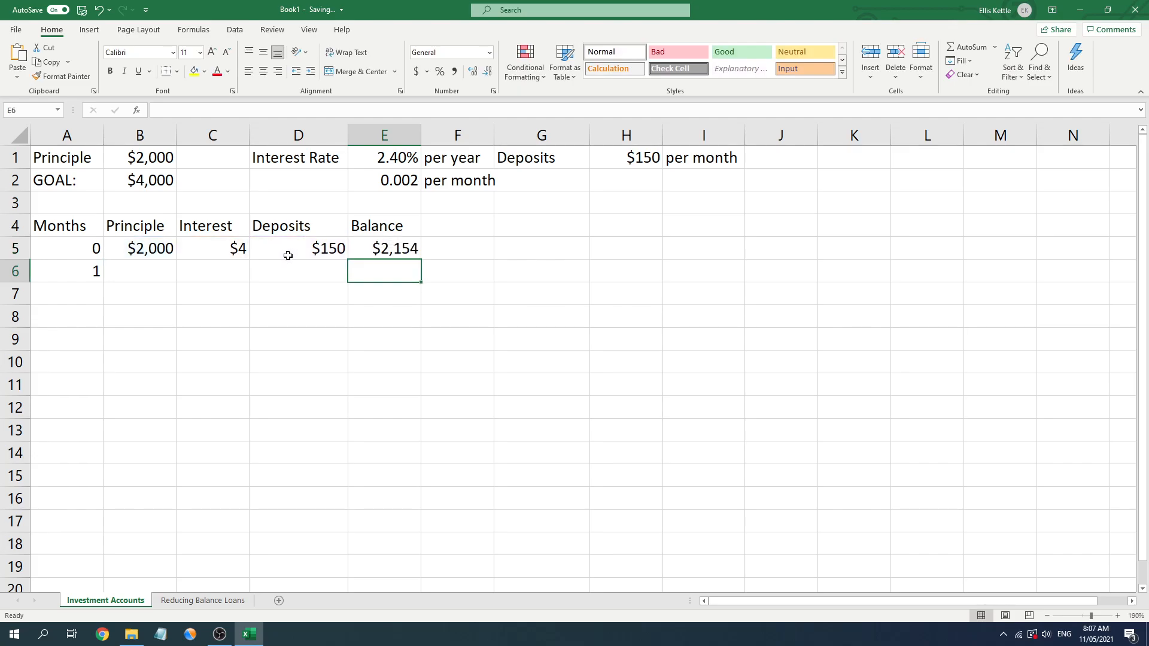
- Carry the month 0 balance into the month 1 principle by entering =E5 in B6
left_click(129, 277)
type("=")
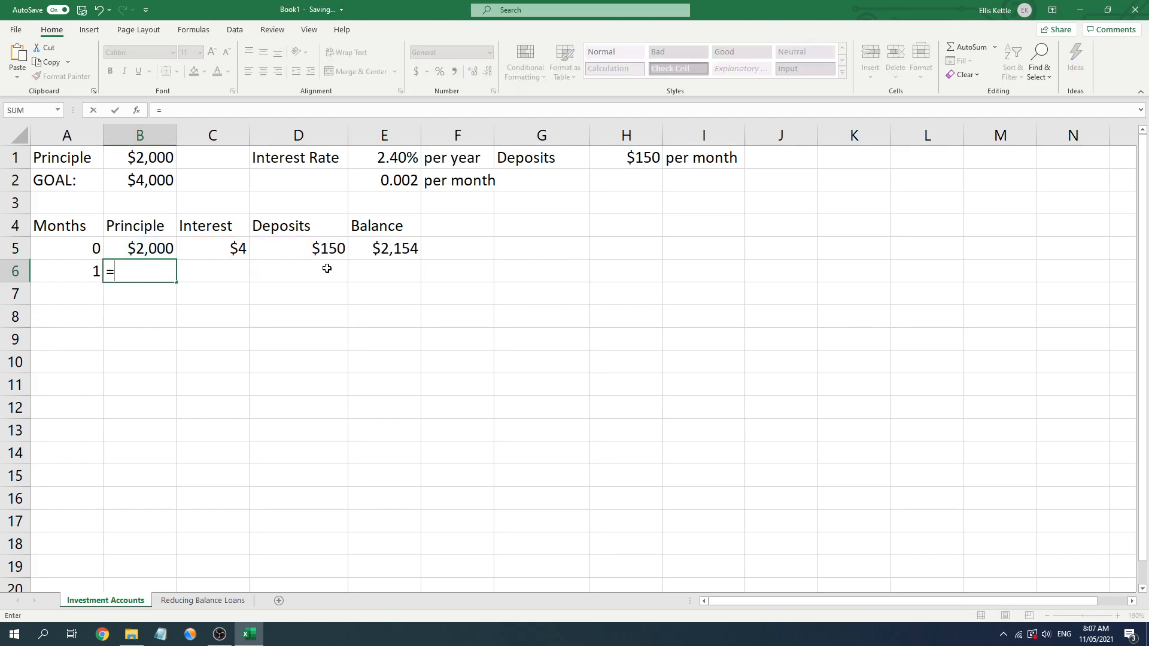
left_click(361, 248)
key("Return")
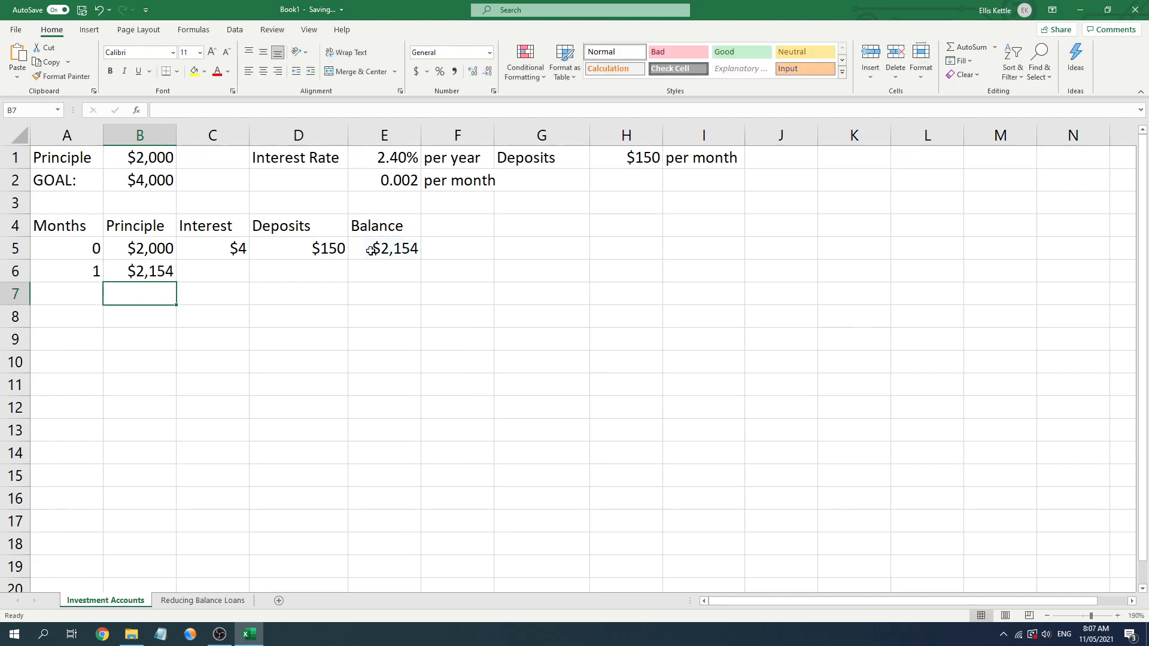
- Calculate the month 1 interest in C6 with the formula =B6*E2
left_click(213, 270)
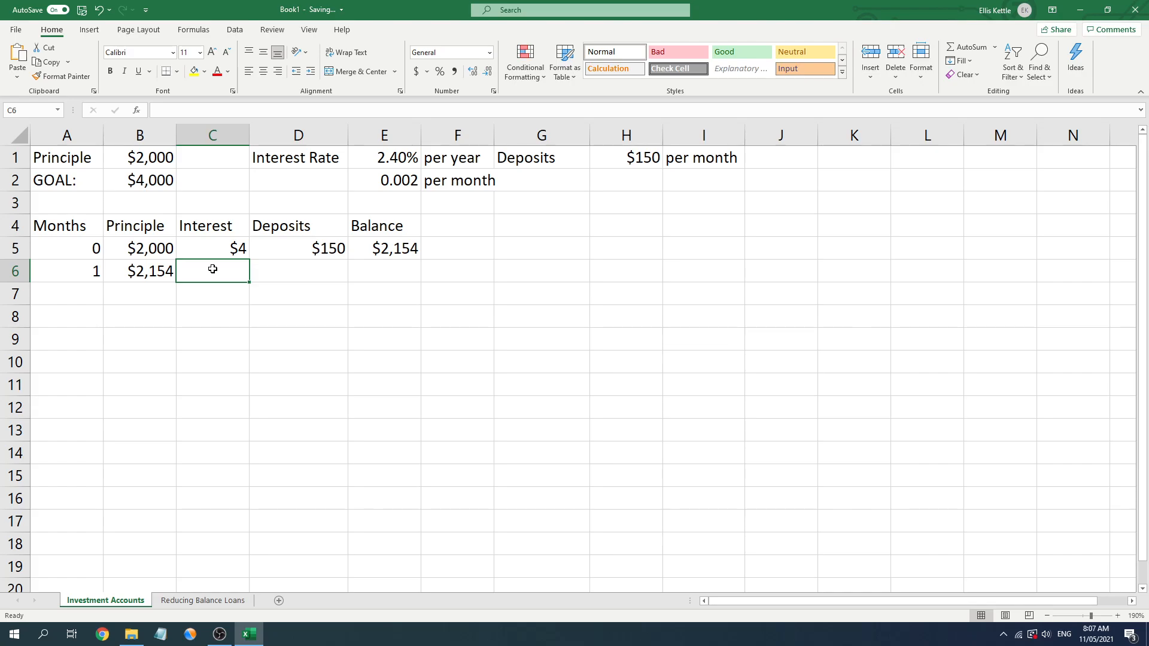
type("=")
left_click(151, 279)
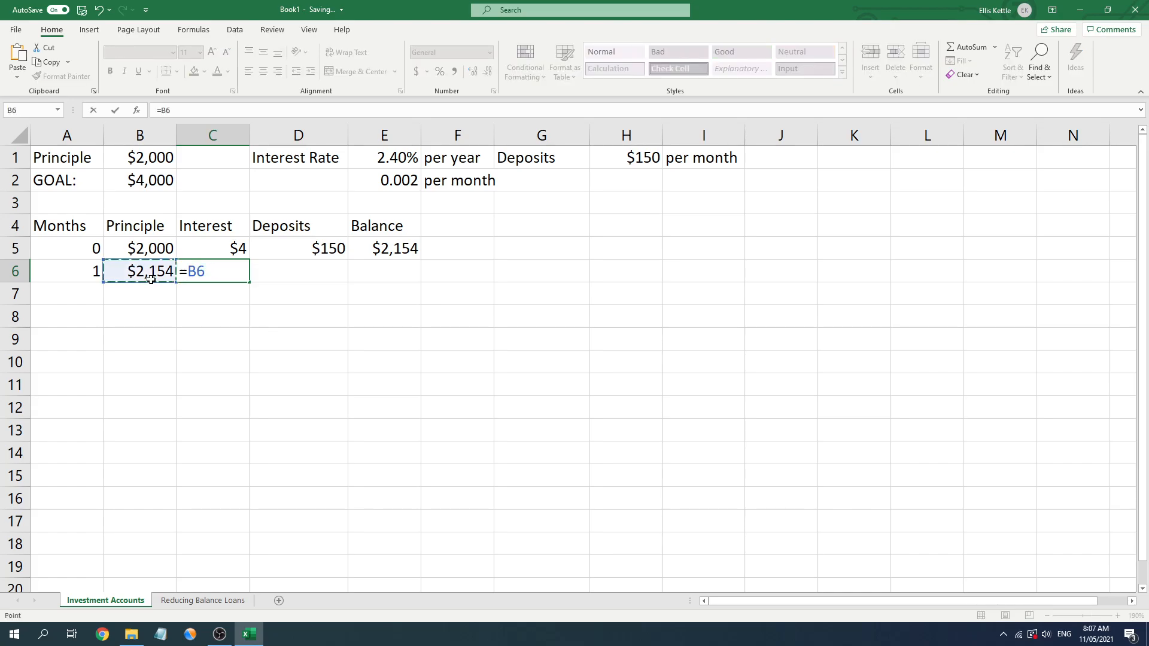
type("*")
left_click(392, 181)
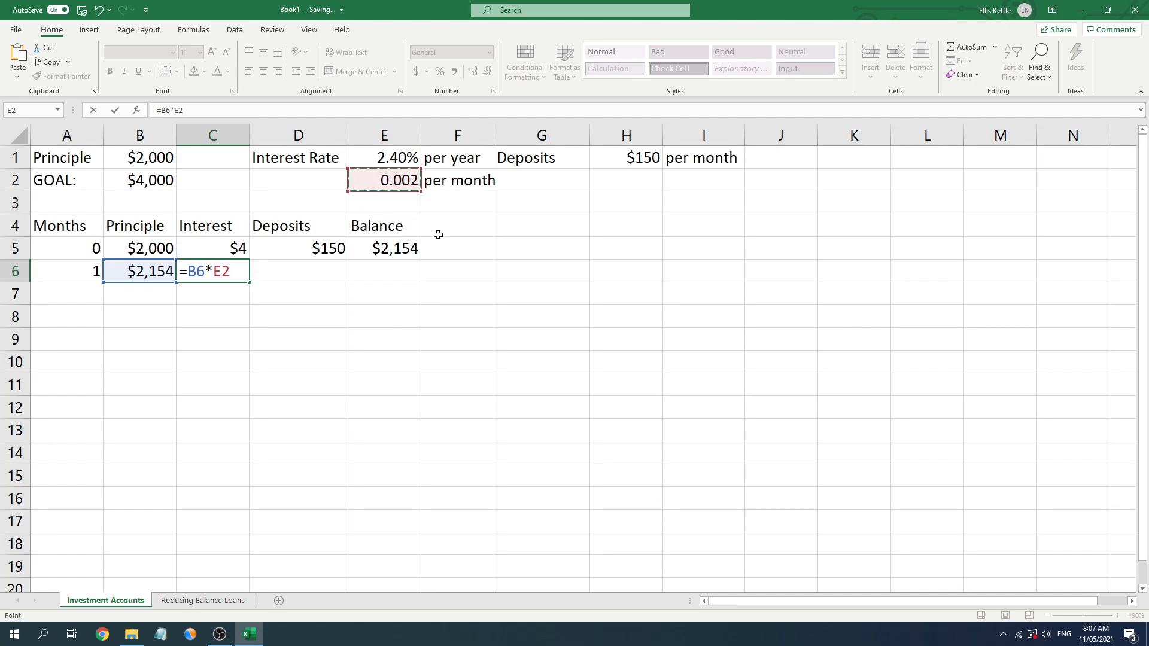
key("Return")
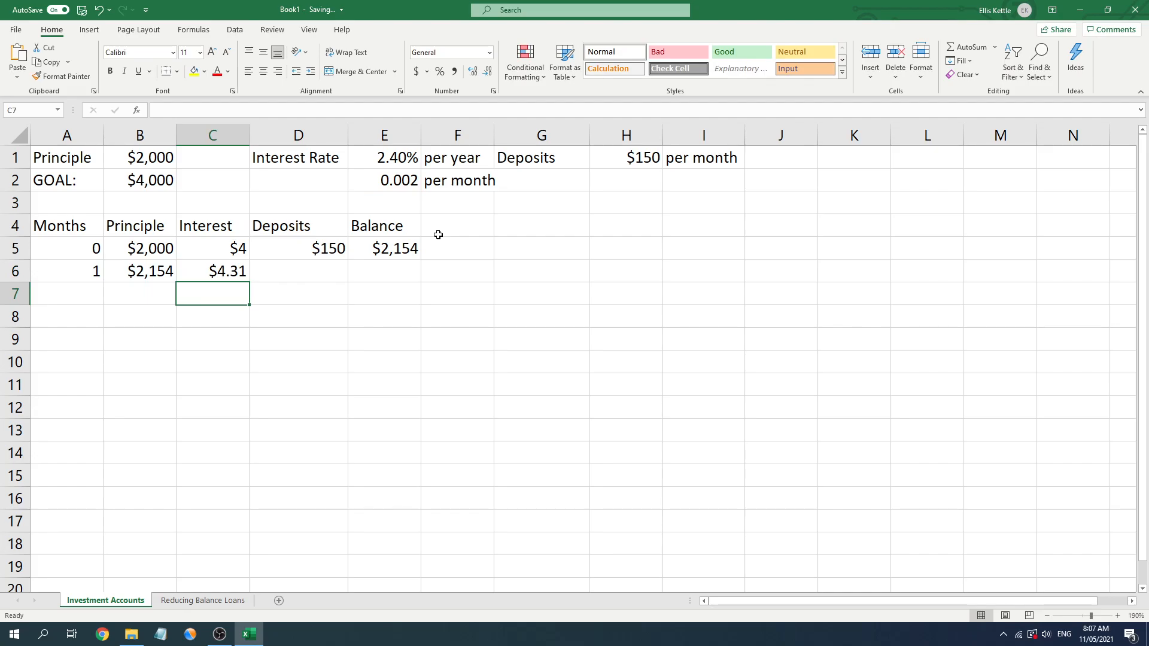
- Set the month 1 deposit in D6 to repeat the deposit above with the formula =D5
key("Right")
key("Up")
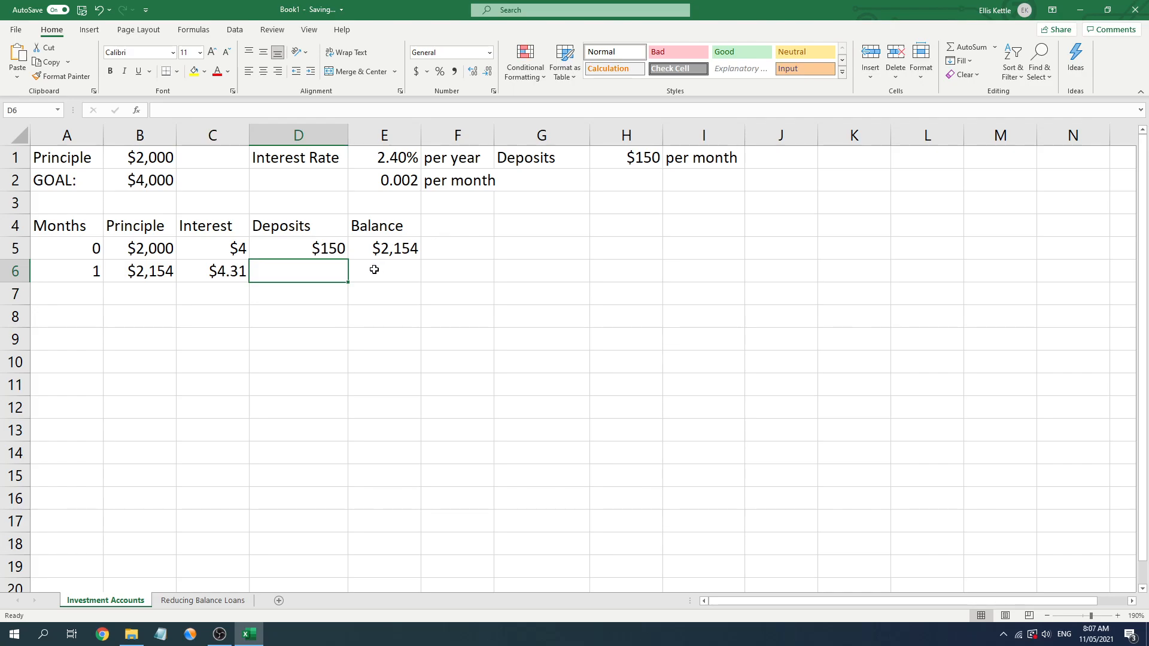
type("=")
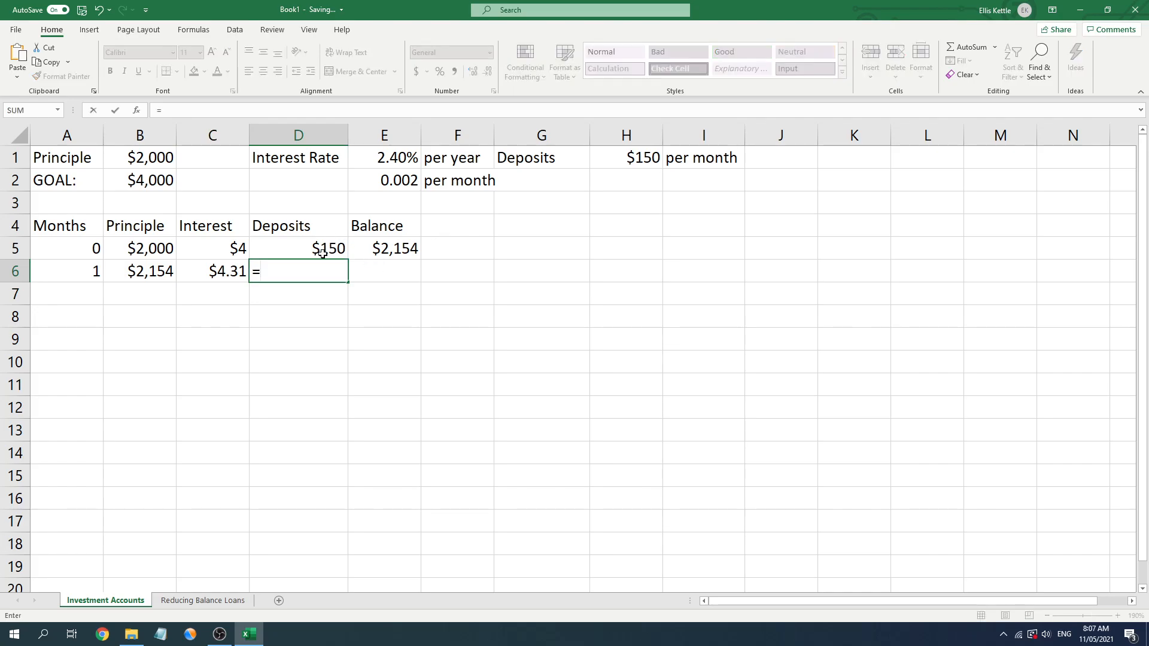
left_click(326, 246)
key("Return")
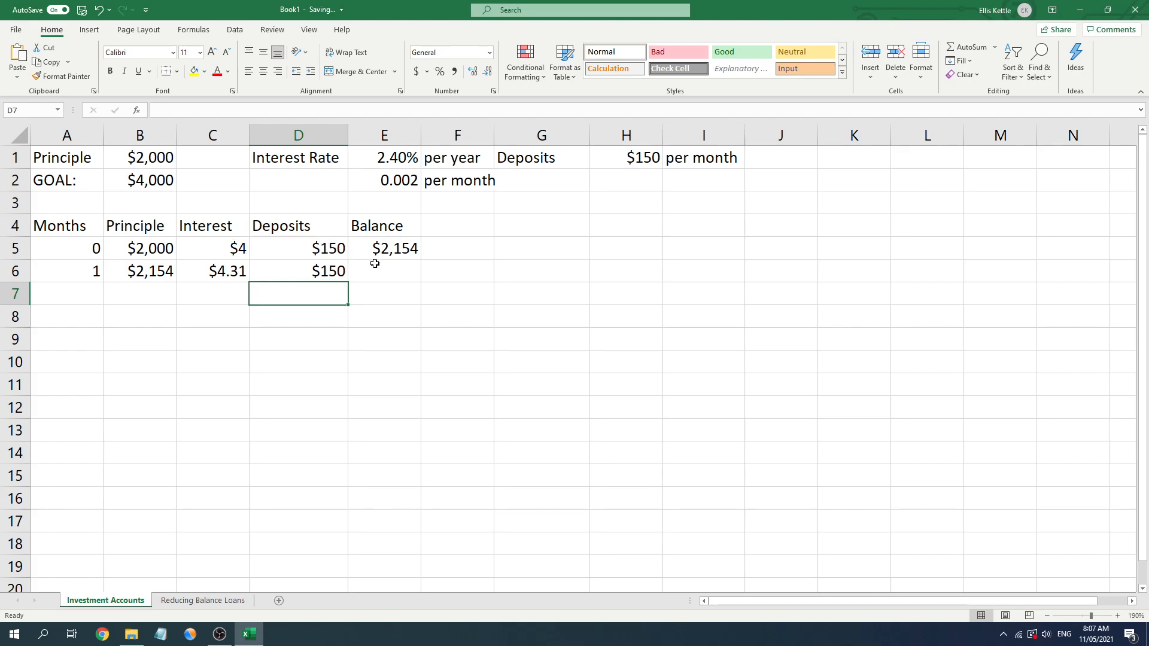
- Calculate the month 1 balance in E6 with the formula =B6+C6+D6
left_click(385, 271)
type("=")
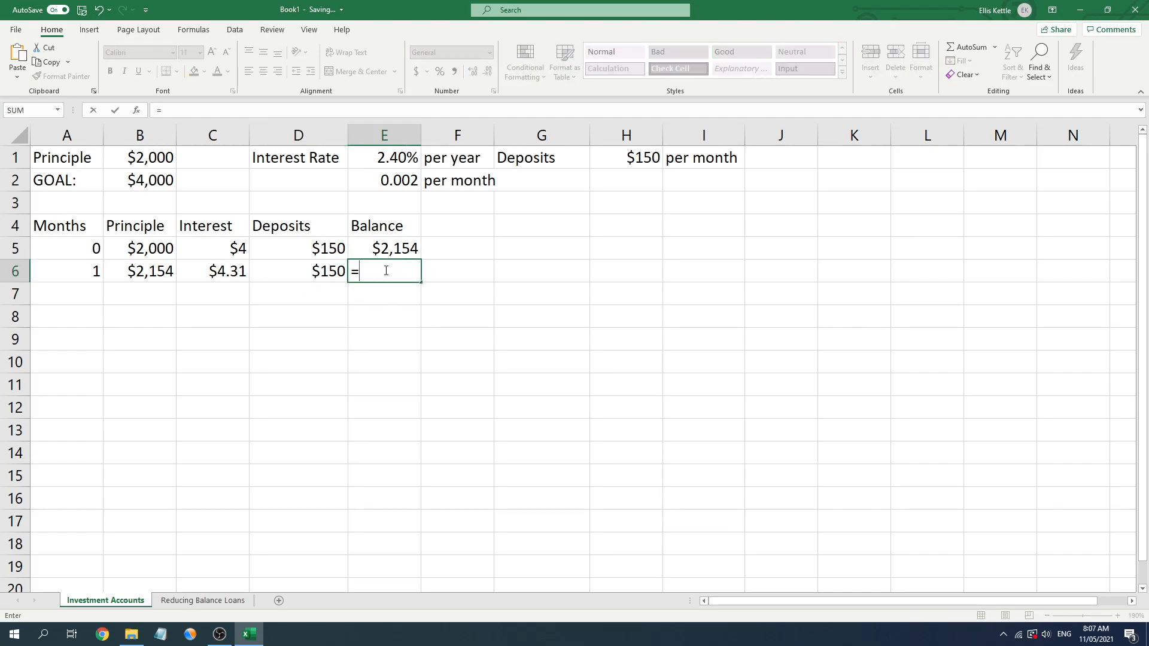
left_click(148, 273)
type("+")
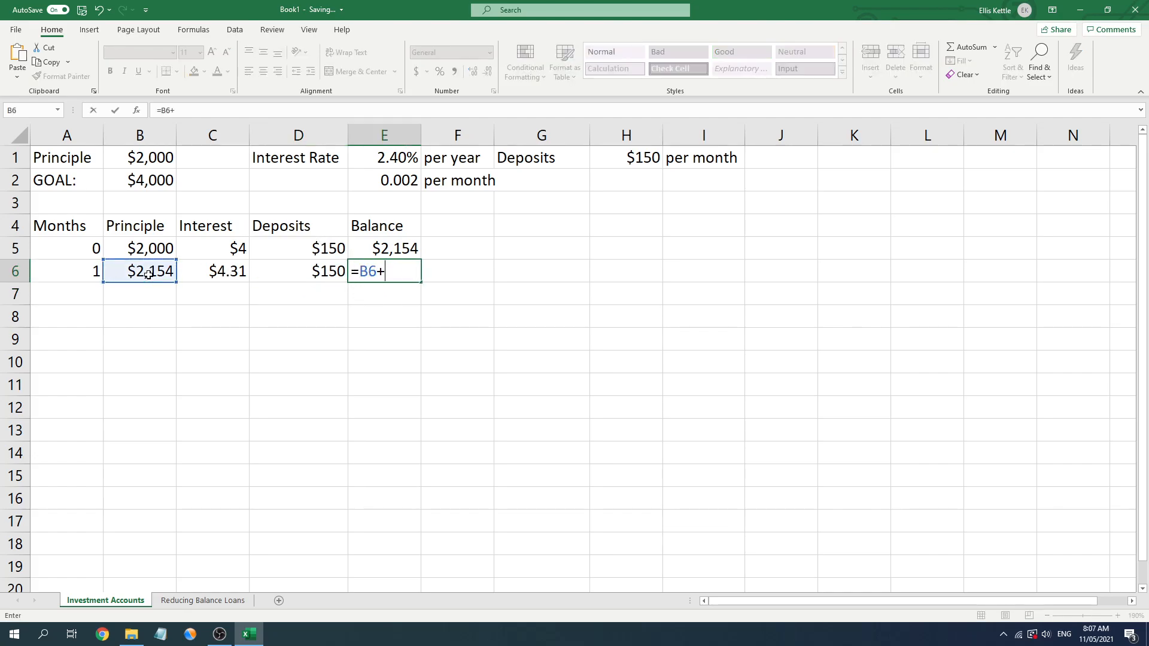
left_click(207, 274)
type("+")
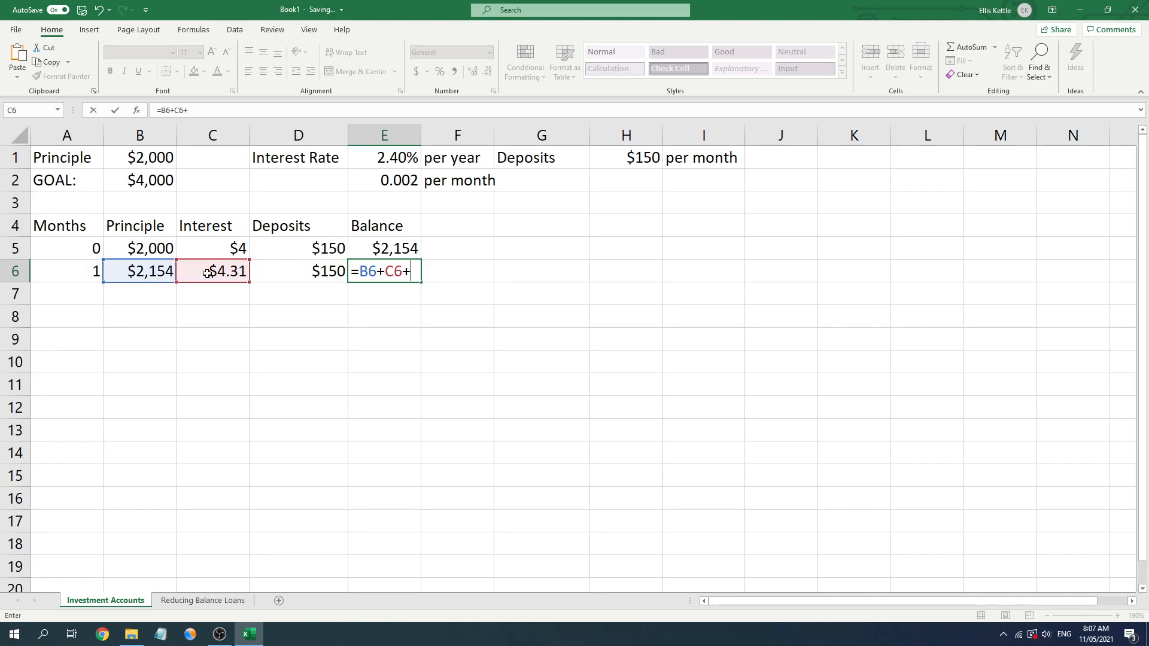
left_click(305, 271)
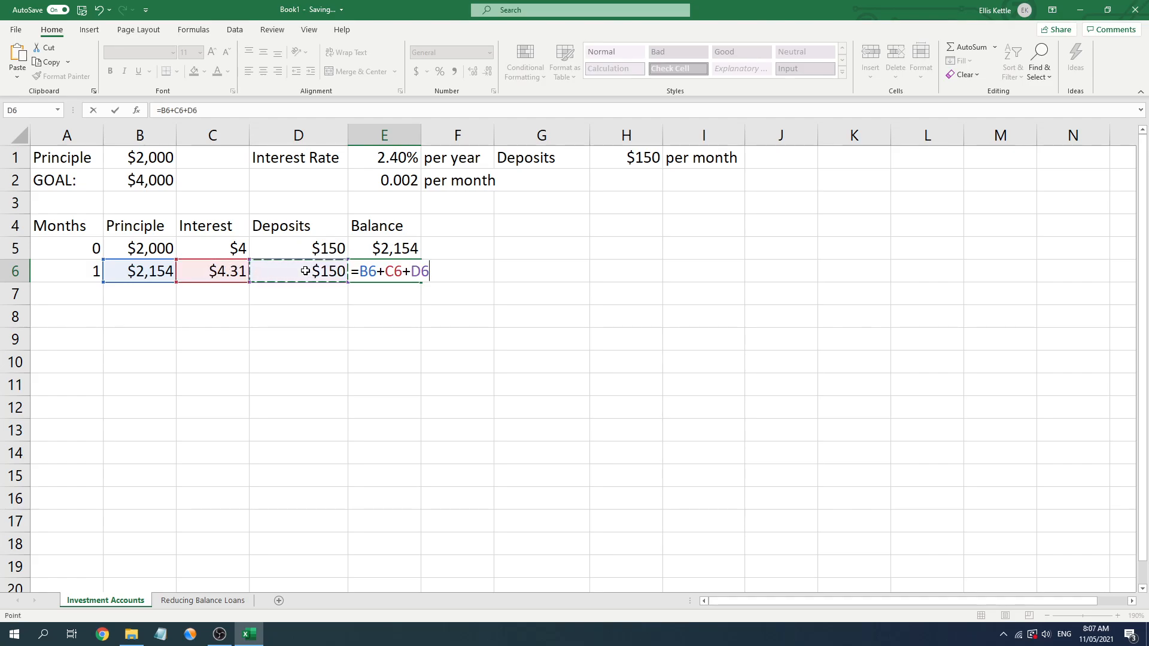
key("Return")
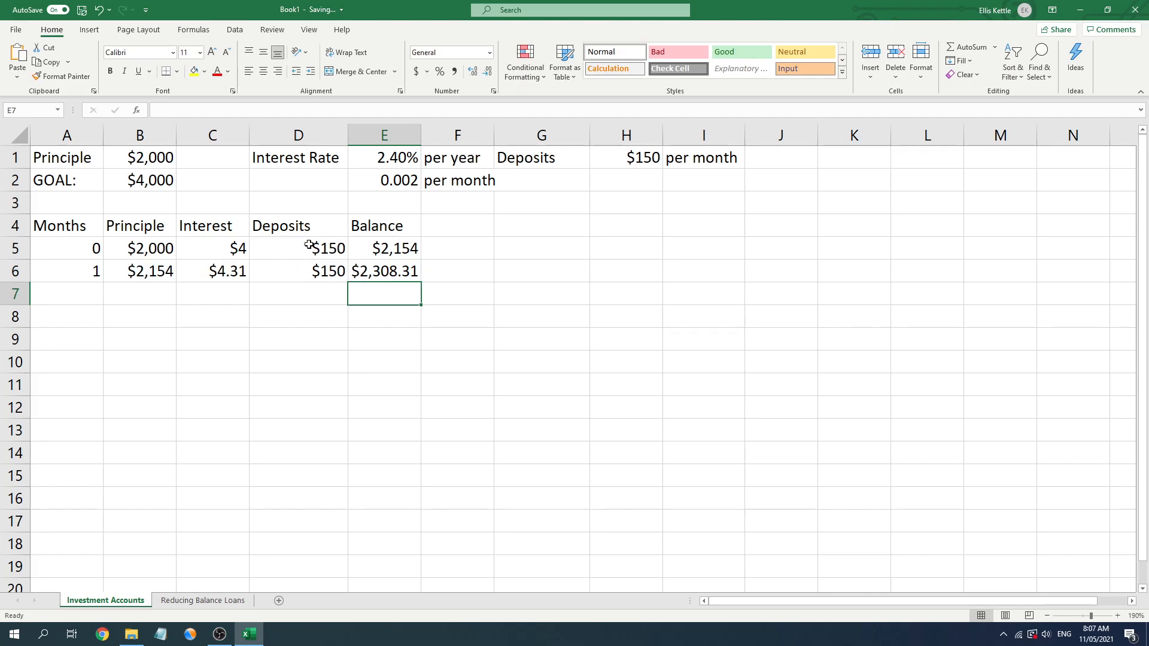
- Show the sheet's formulas to review the month 0 and month 1 rows, and switch back to displaying values
left_click(193, 30)
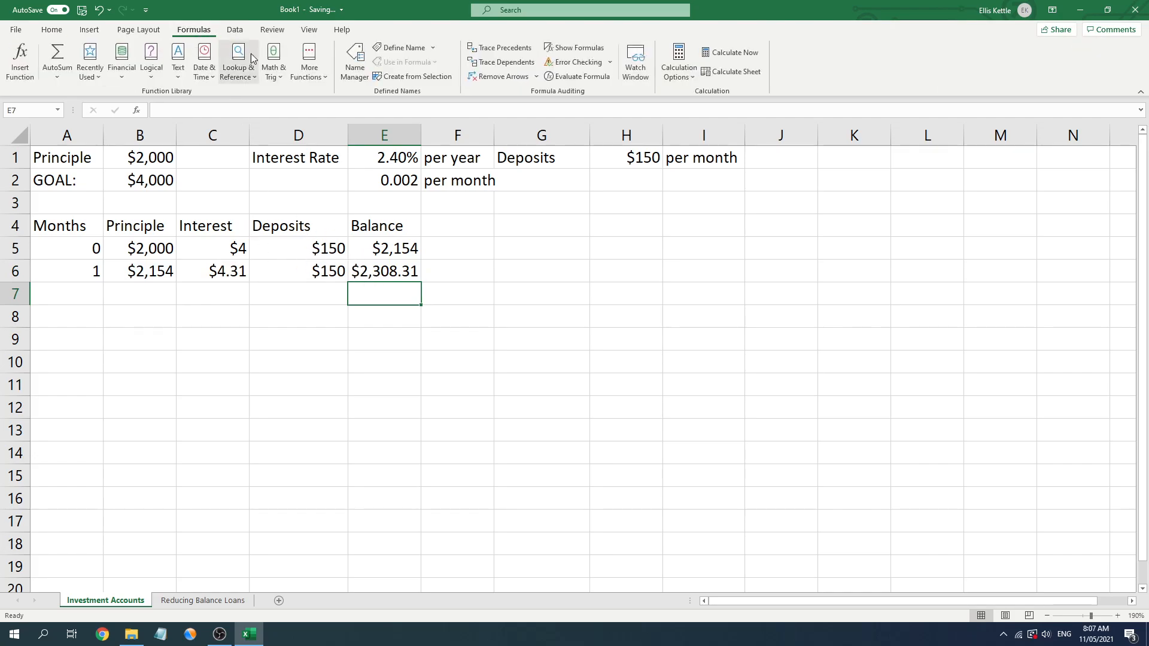
left_click(574, 48)
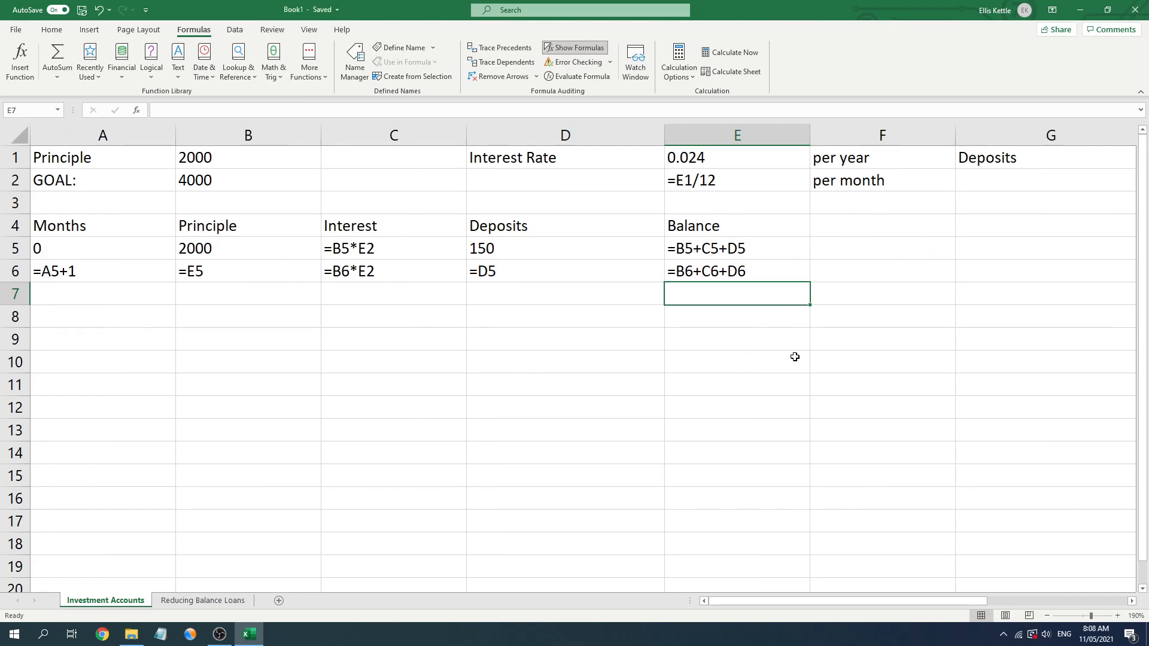
left_click(543, 53)
left_click_drag(75, 229, 384, 276)
left_click(564, 292)
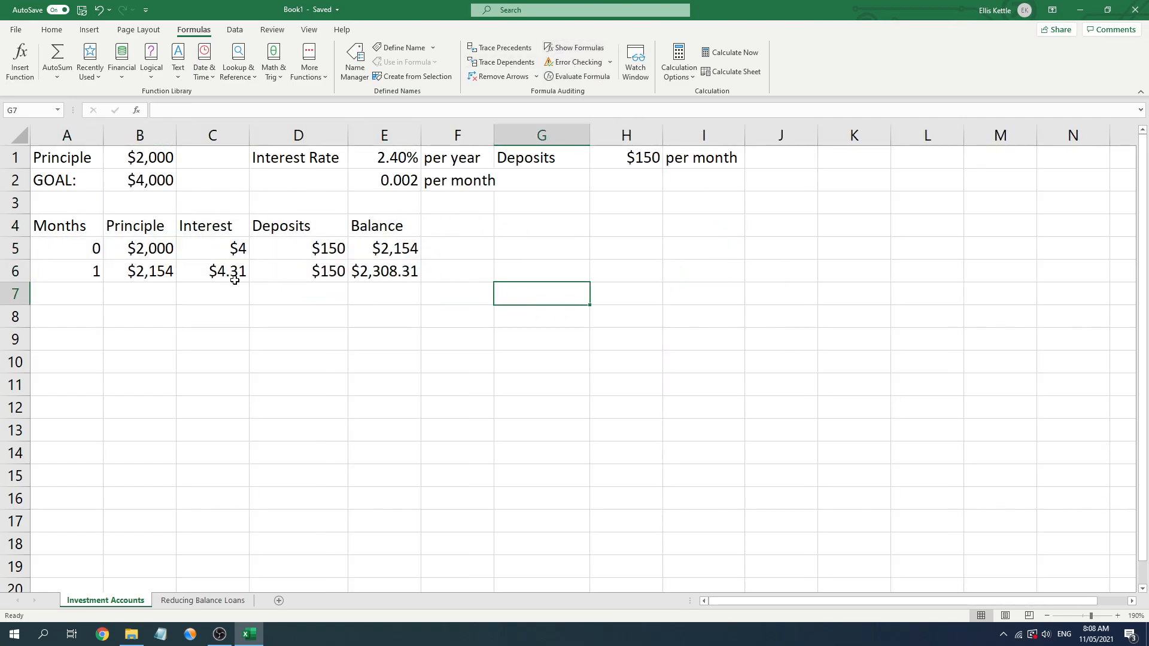
- Examine the formula behind each month 1 cell, from the month number in A6 to the balance in E6
left_click(75, 272)
left_click(157, 275)
left_click(213, 272)
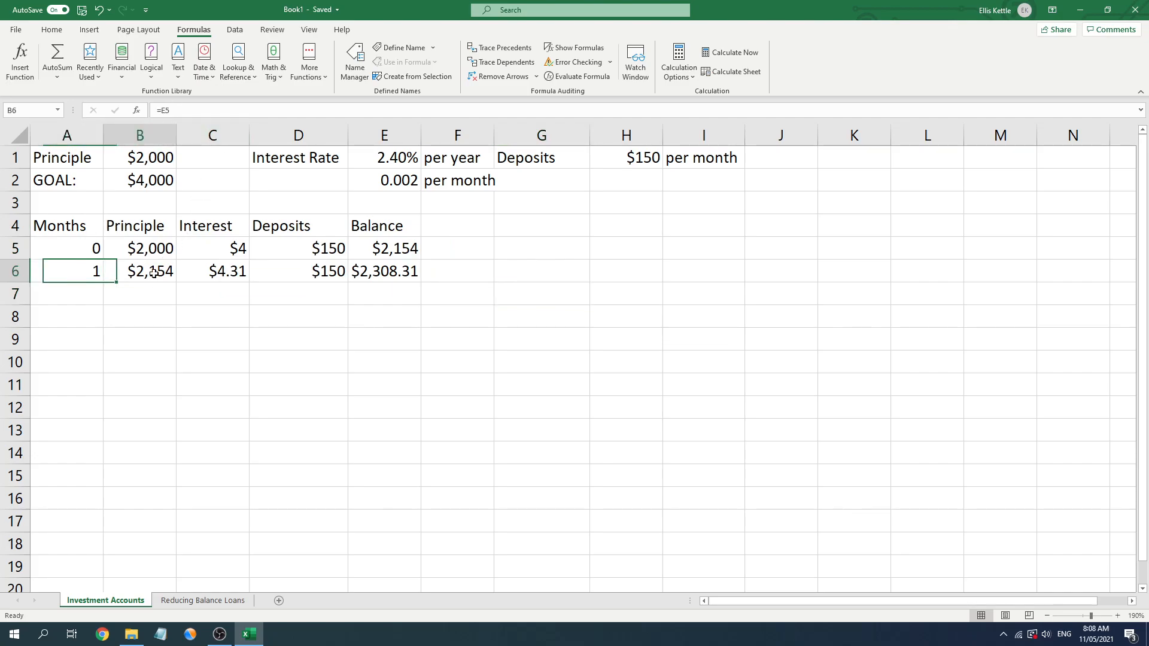
key("Right")
key("Right")
key("Left")
key("Left")
left_click(137, 272)
left_click(58, 273)
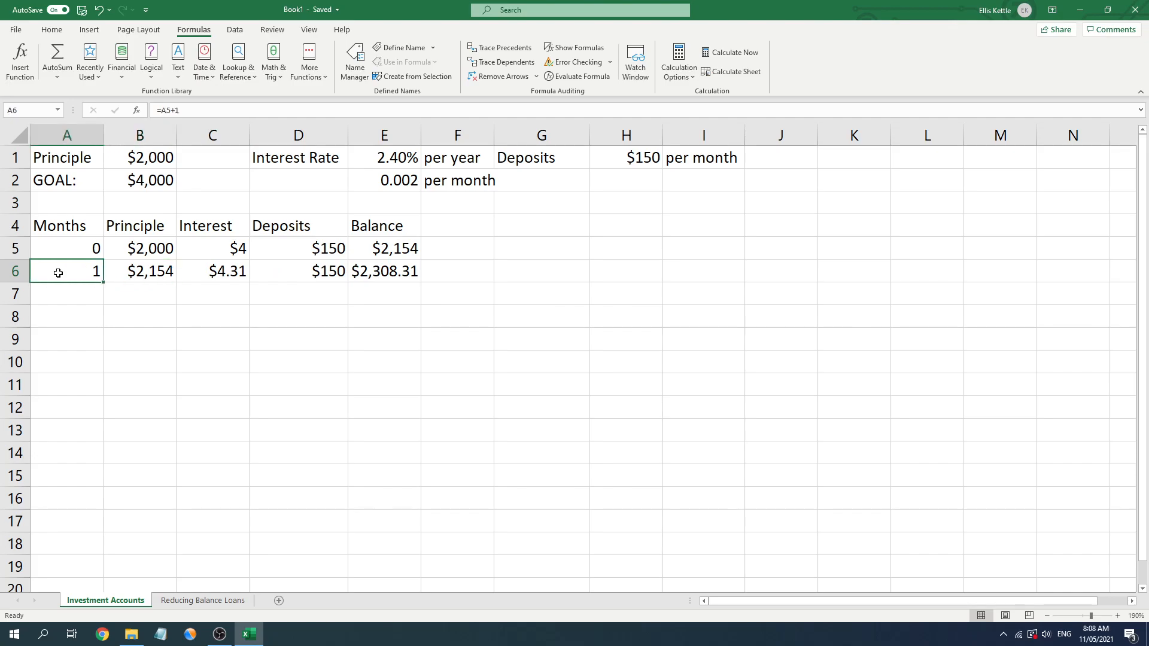
left_click(174, 111)
left_click_drag(158, 111, 197, 111)
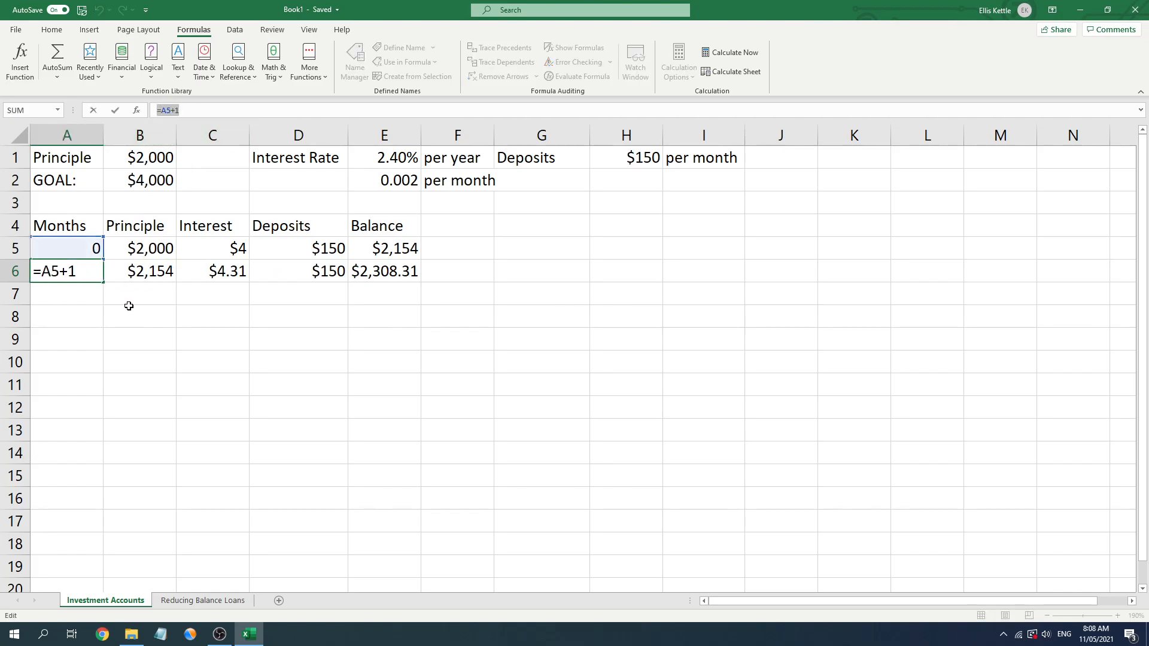
key("Escape")
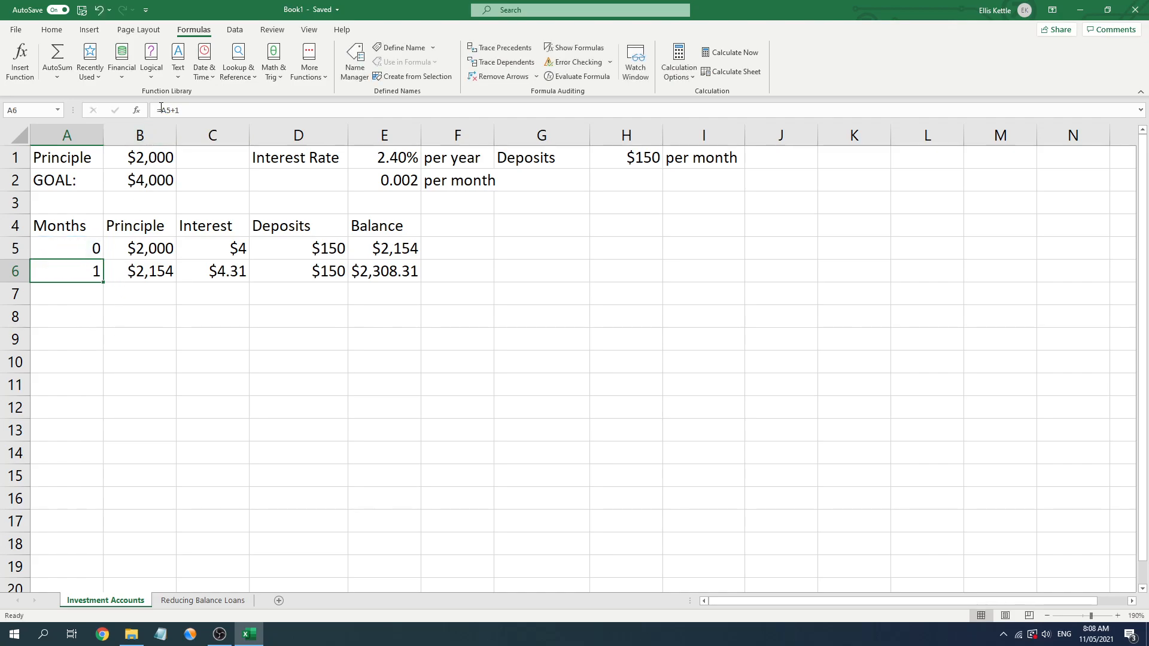
key("Right")
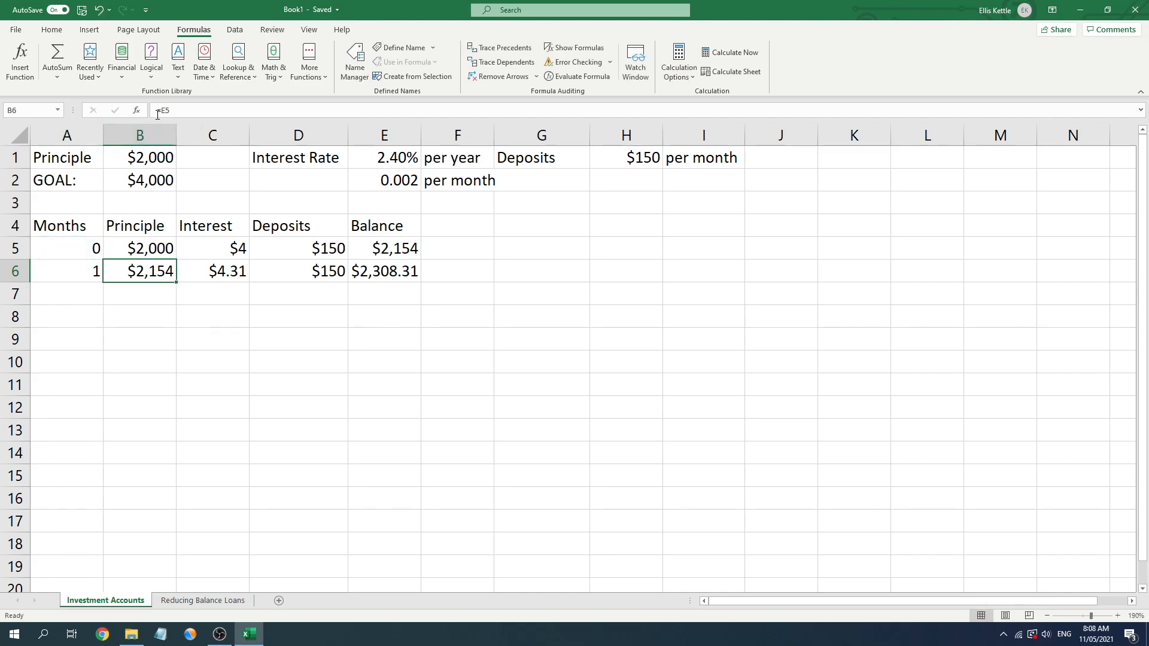
left_click(224, 271)
left_click(294, 264)
left_click(405, 271)
left_click_drag(96, 271, 366, 273)
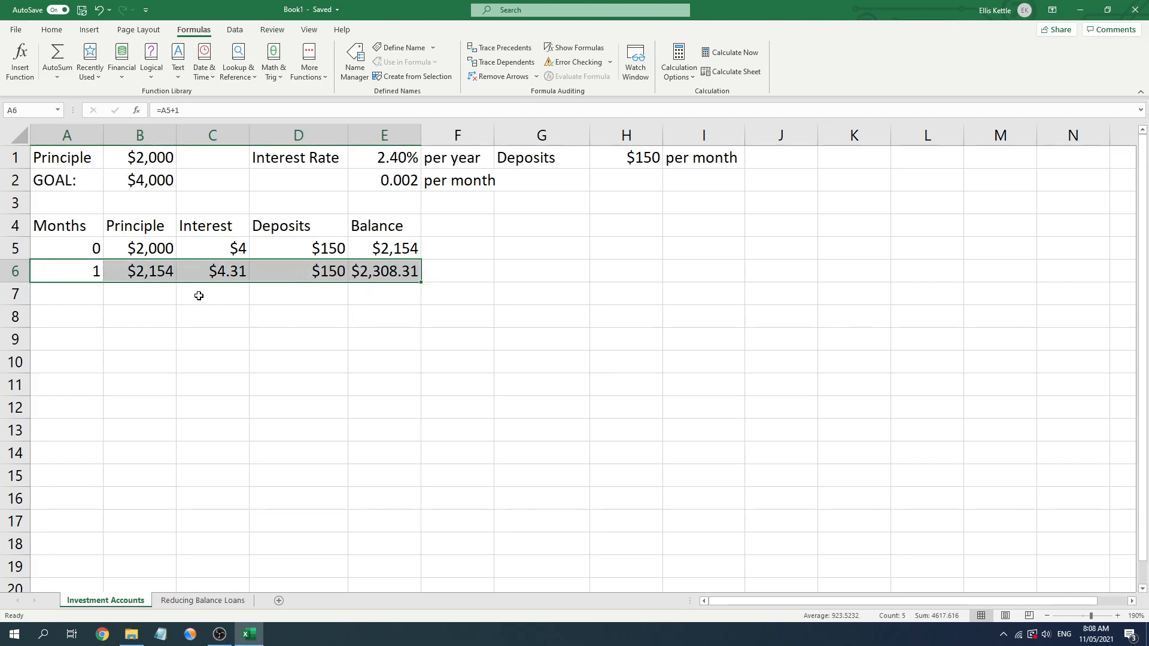
left_click(85, 289)
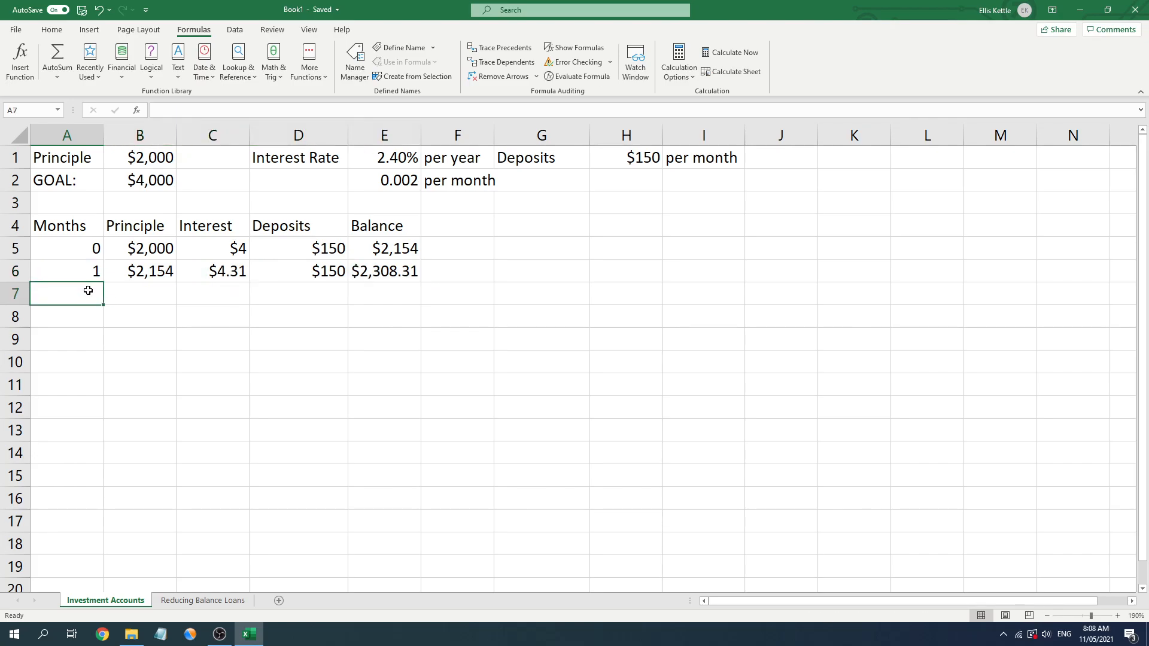
- Try filling the month formula in A6 and the principle formula in B6 down to row 7, and undo both fills
left_click(90, 257)
left_click(91, 274)
left_click_drag(103, 282, 99, 299)
left_click(157, 276)
left_click_drag(178, 283, 178, 305)
key("ctrl+z")
key("ctrl+z")
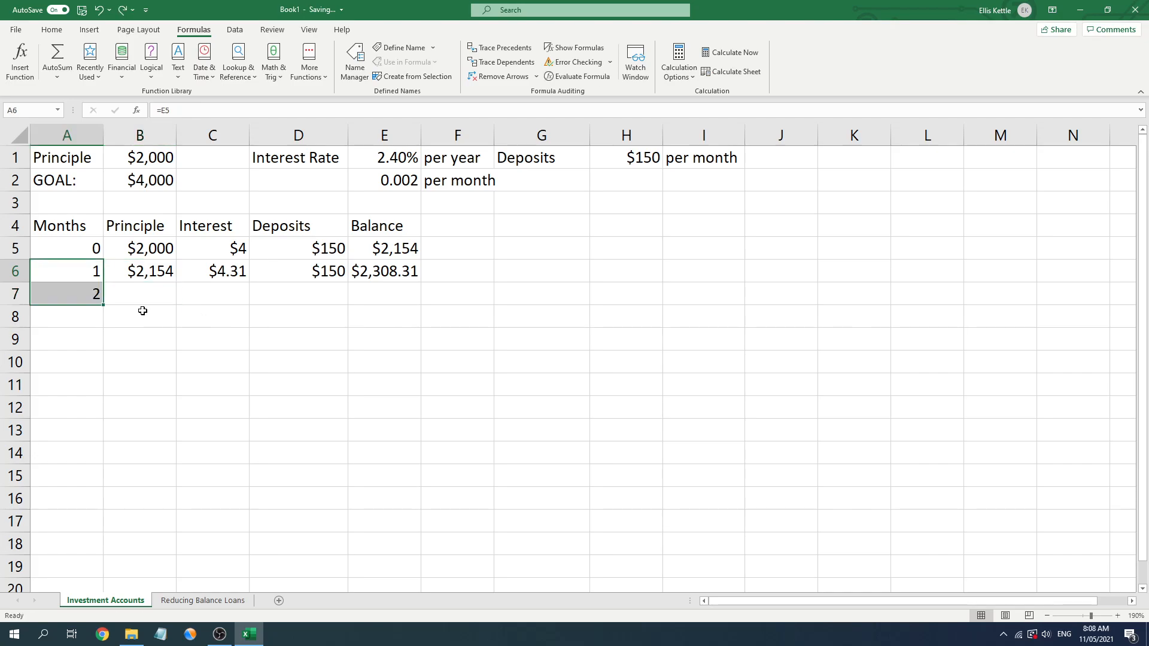
left_click(198, 360)
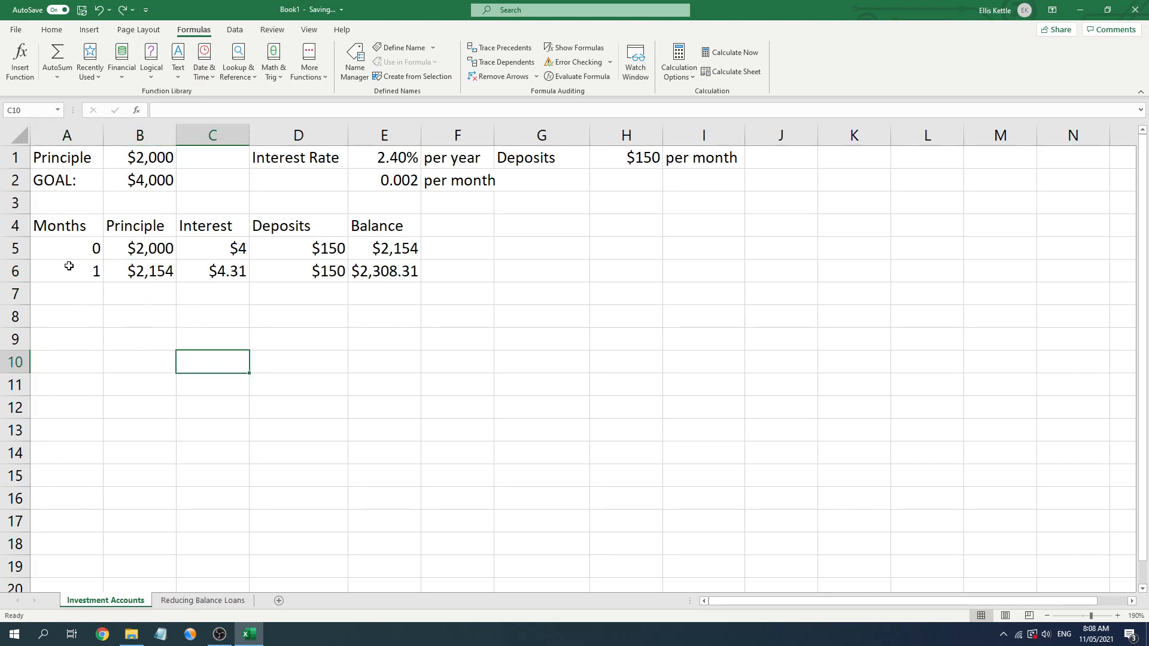
- Try to fill the month 1 formulas in A6:E6 down to row 15, and undo the fill
left_click_drag(84, 270, 374, 272)
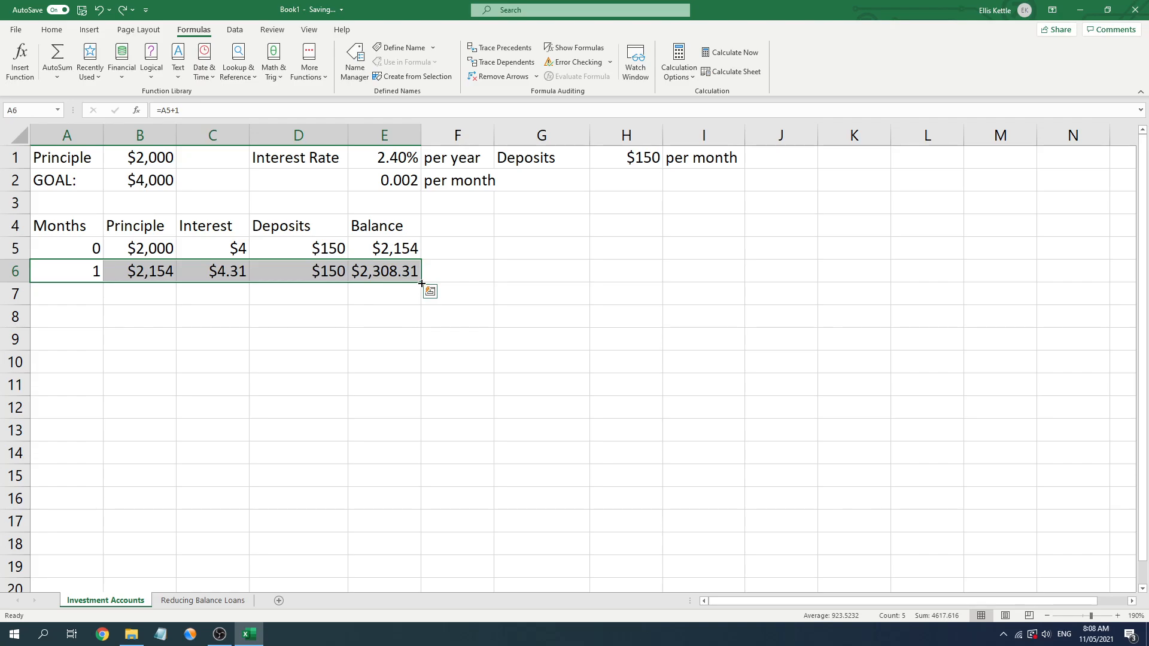
left_click_drag(418, 280, 438, 498)
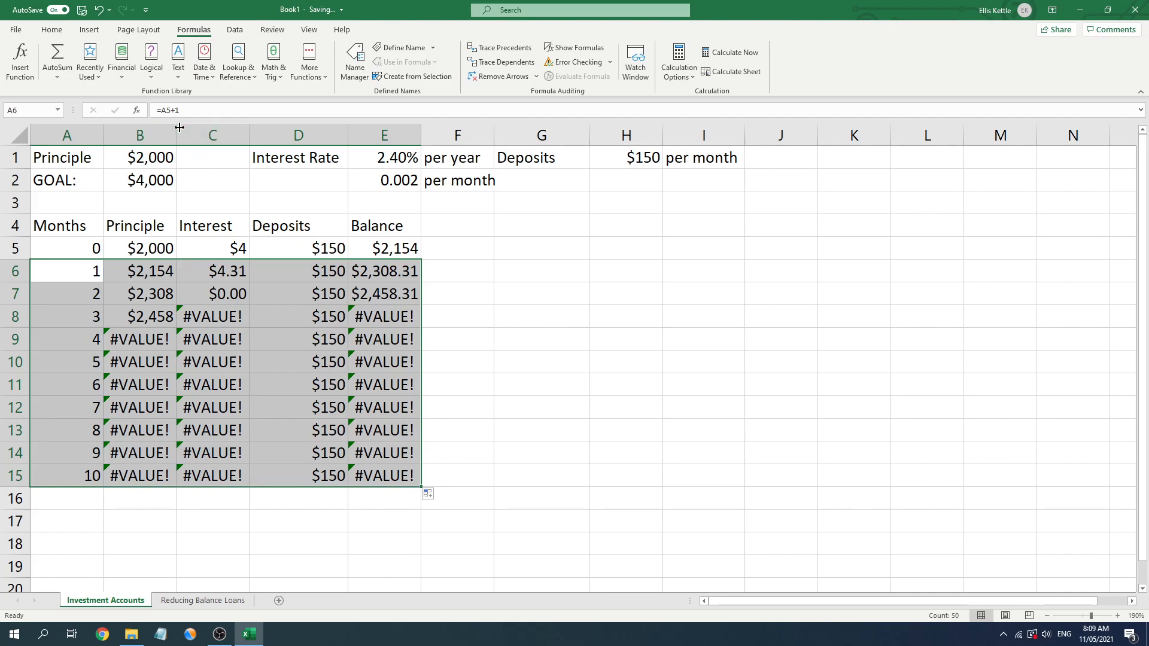
left_click_drag(179, 129, 275, 135)
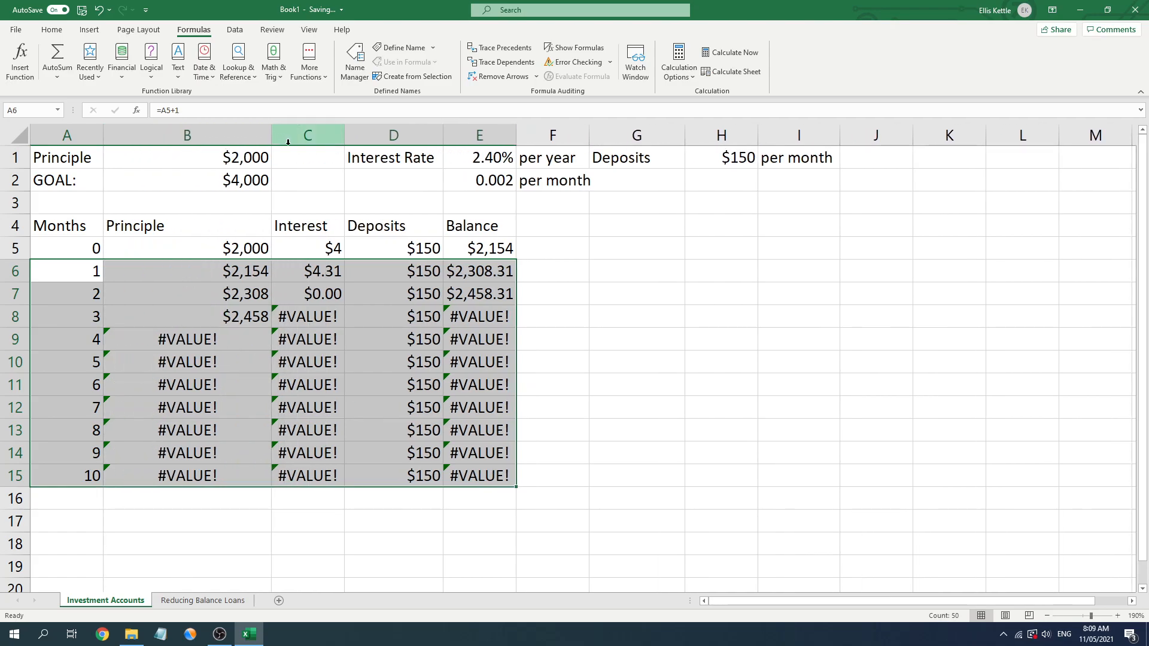
key("ctrl+z")
left_click(168, 338)
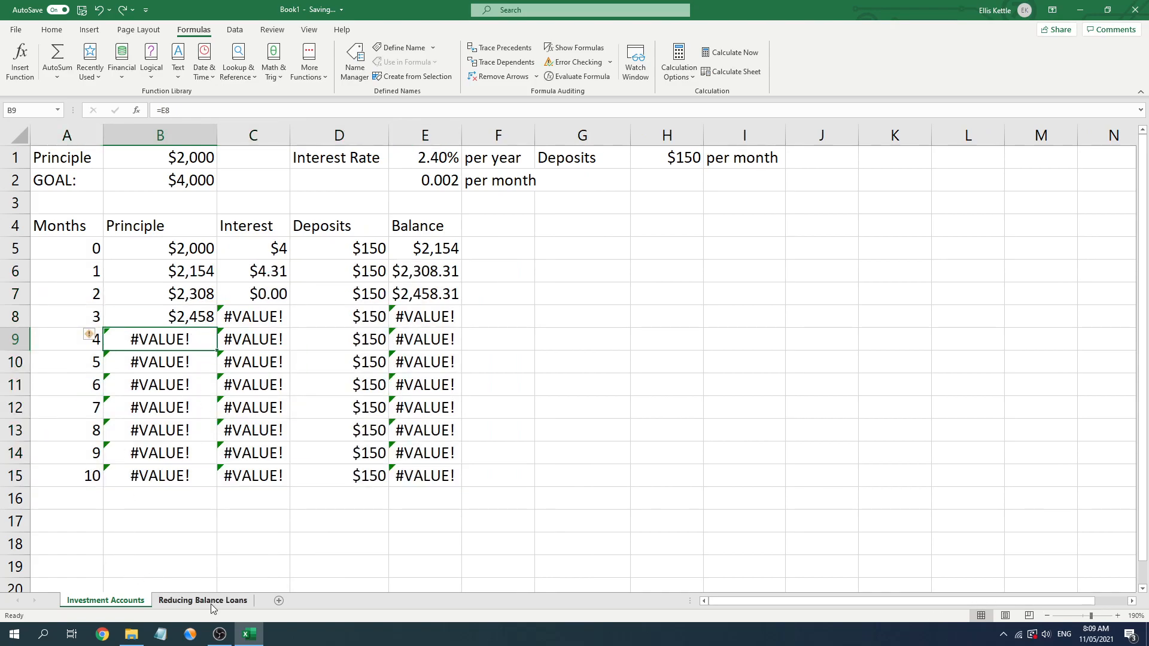
left_click(219, 634)
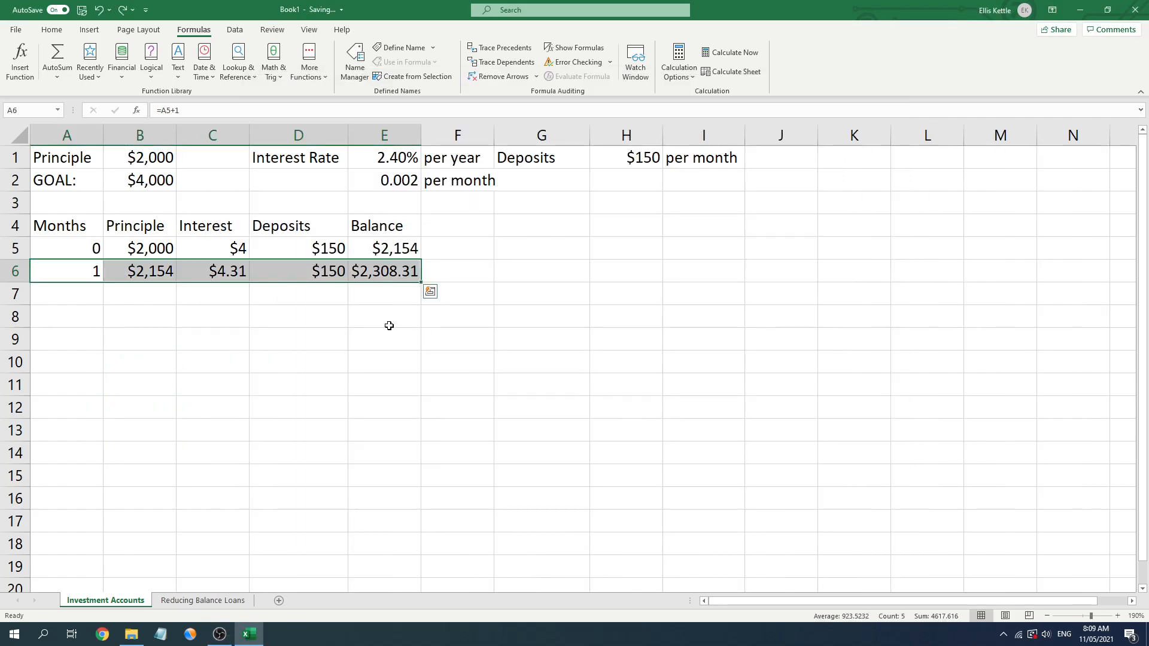
- Fill the interest formula from C6 down to C12 and inspect the rate reference in the copied formulas
left_click(218, 270)
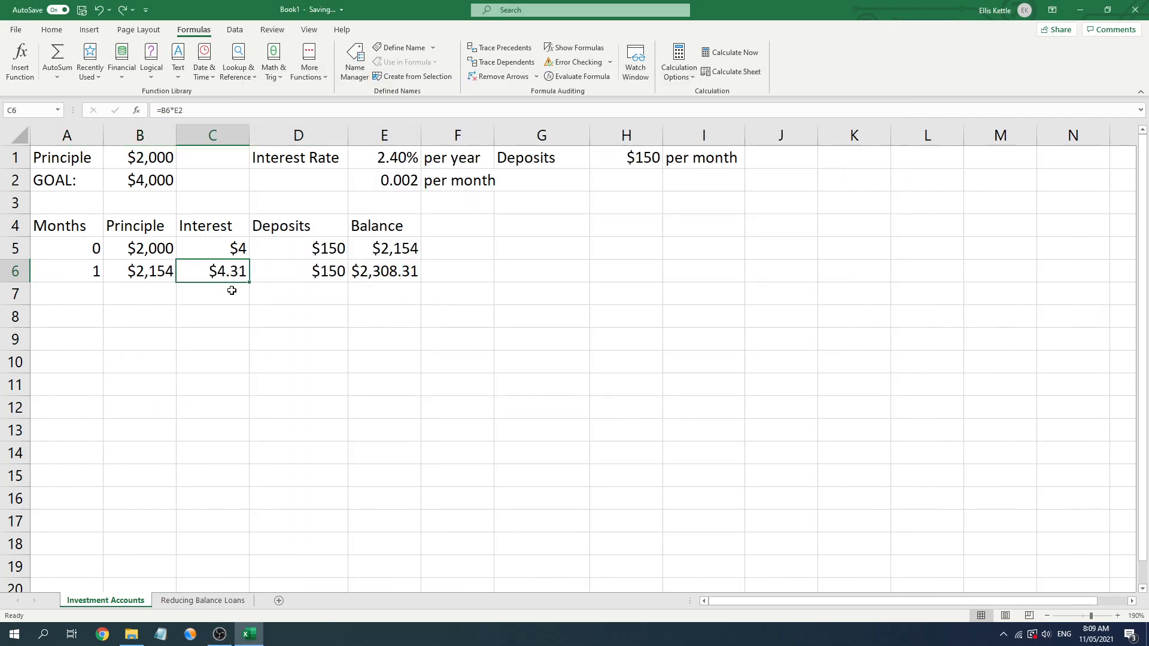
left_click_drag(248, 283, 250, 413)
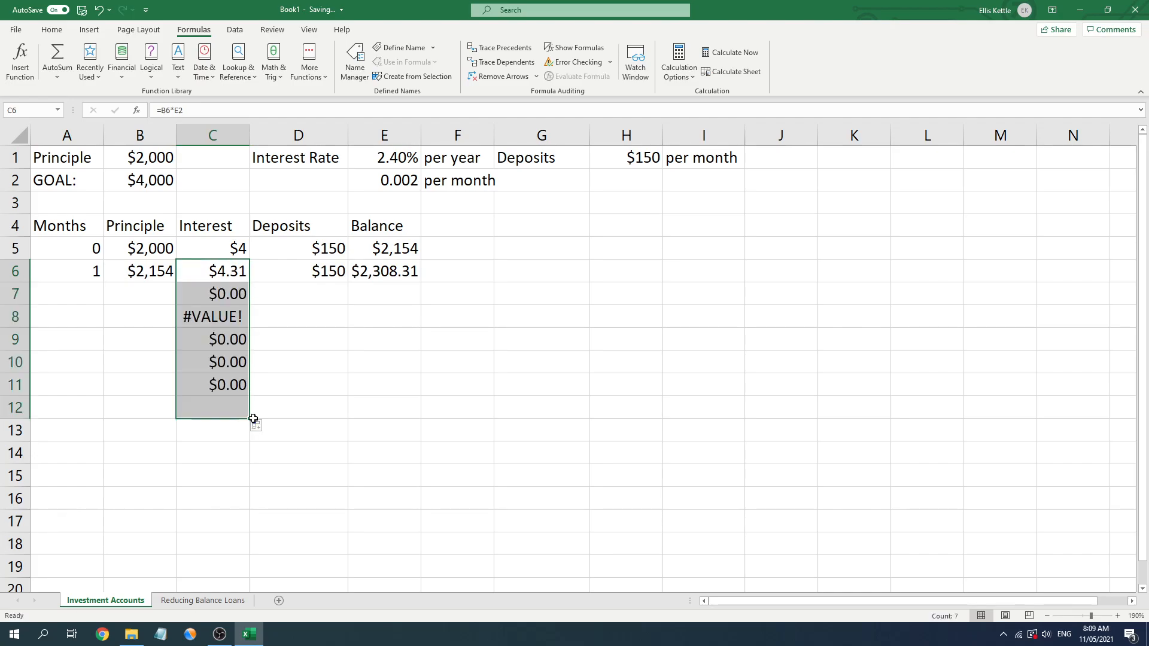
key("Down")
key("Down")
key("Down")
key("Down")
key("Down")
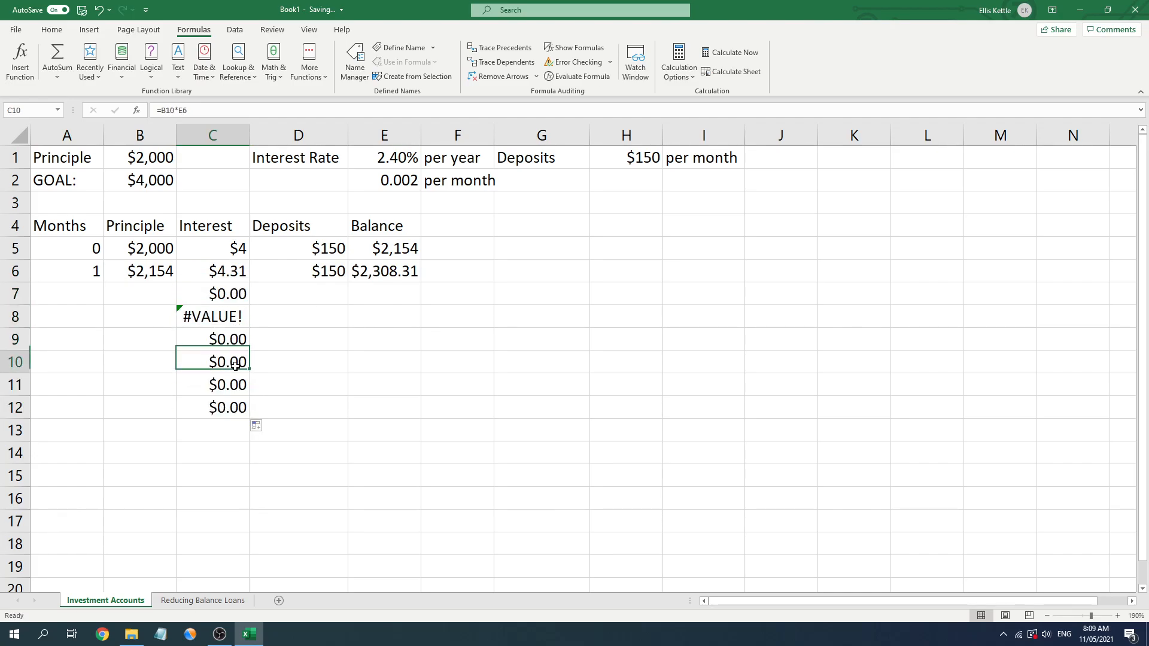
left_click(227, 293)
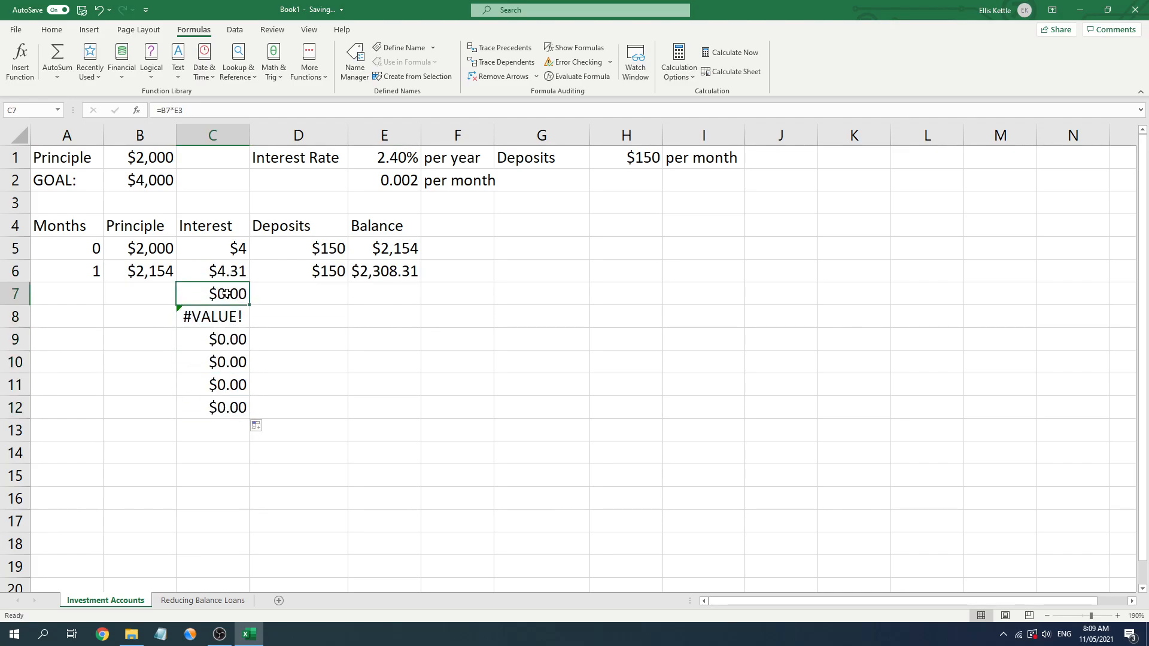
double_click(226, 361)
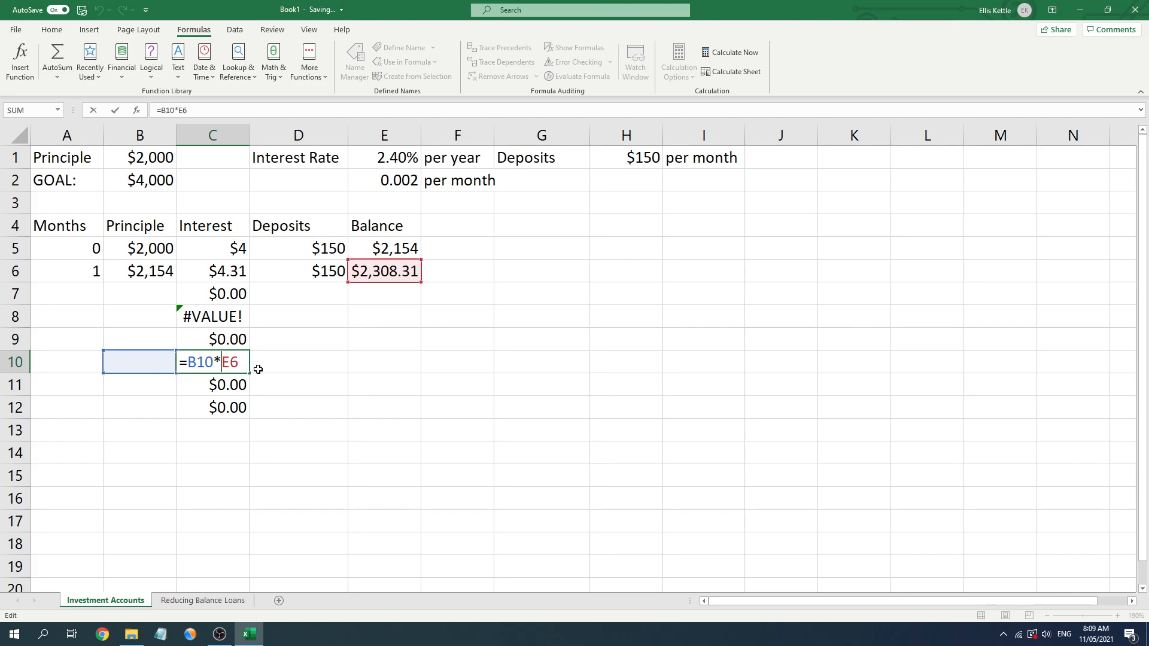
key("Escape")
- Clear the copied interest formulas from C7:C12
left_click_drag(242, 410, 210, 297)
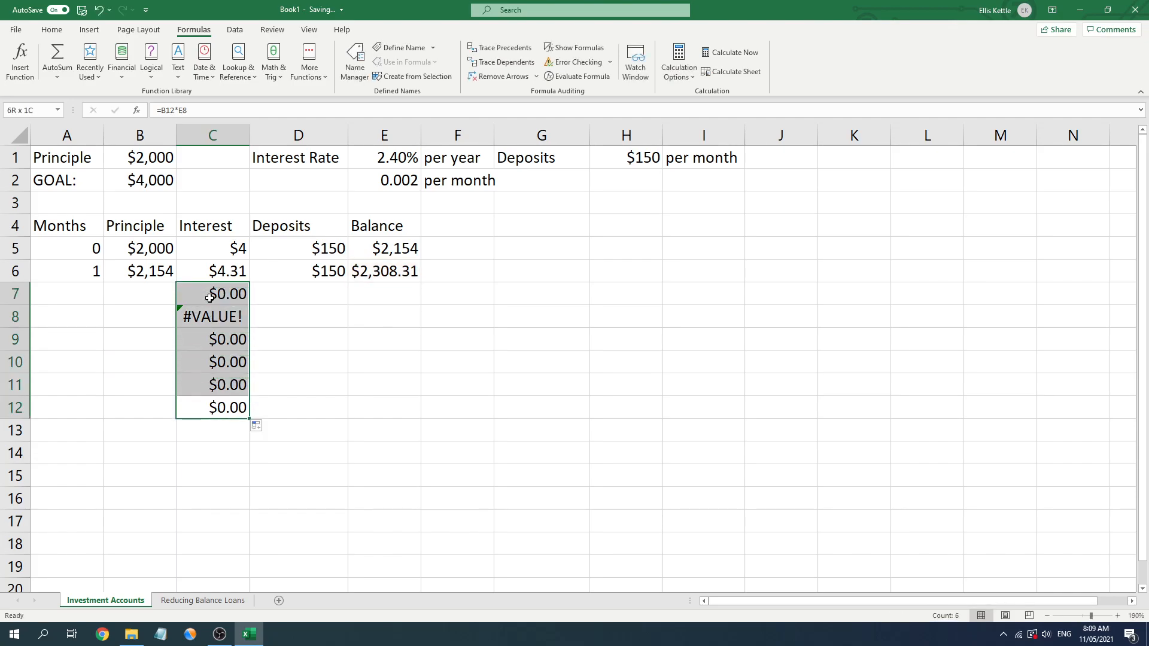
key("Delete")
- Lock the monthly rate reference in the month 1 interest formula so C6 reads =B6*$E$2
left_click(220, 266)
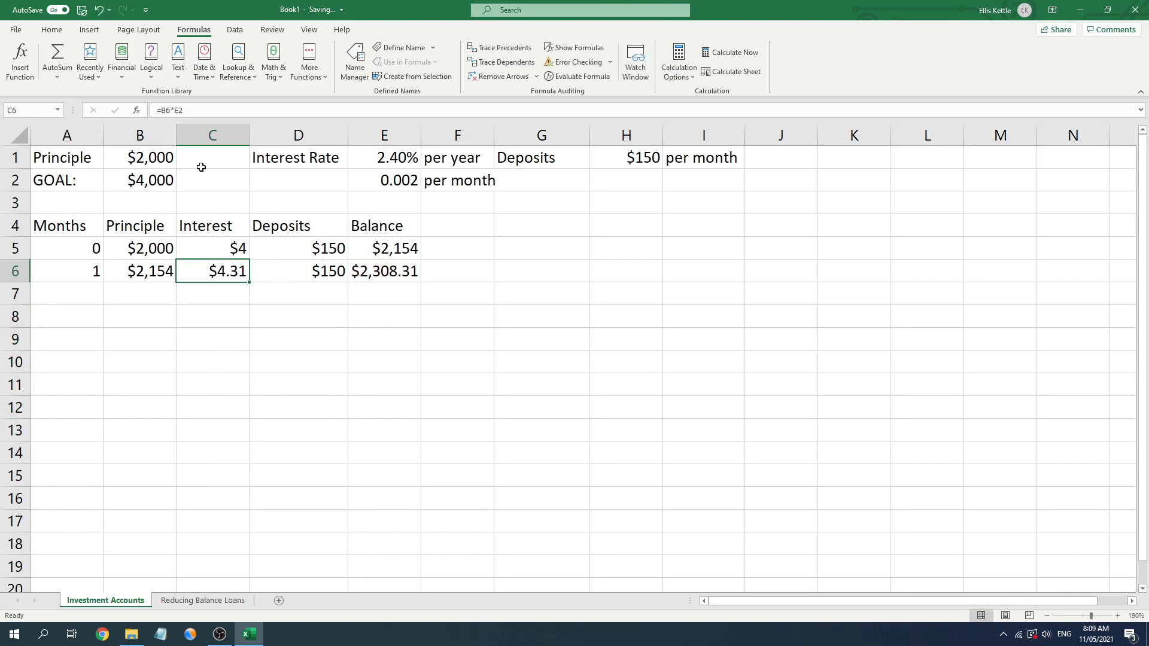
left_click(205, 249)
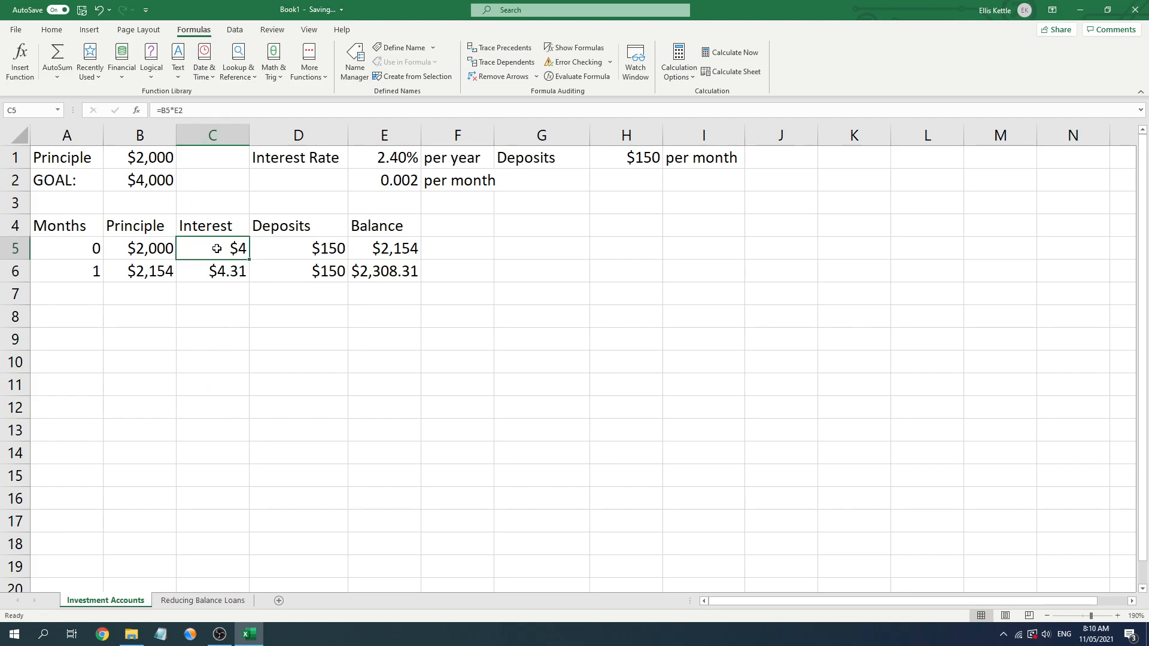
left_click(219, 271)
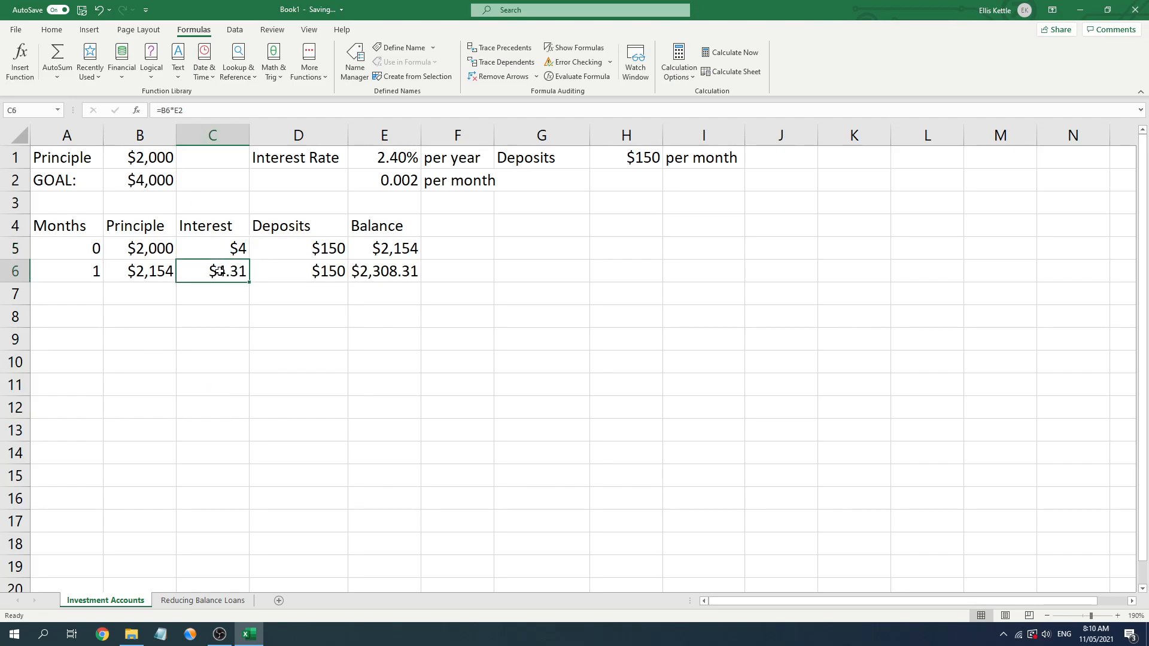
left_click(189, 110)
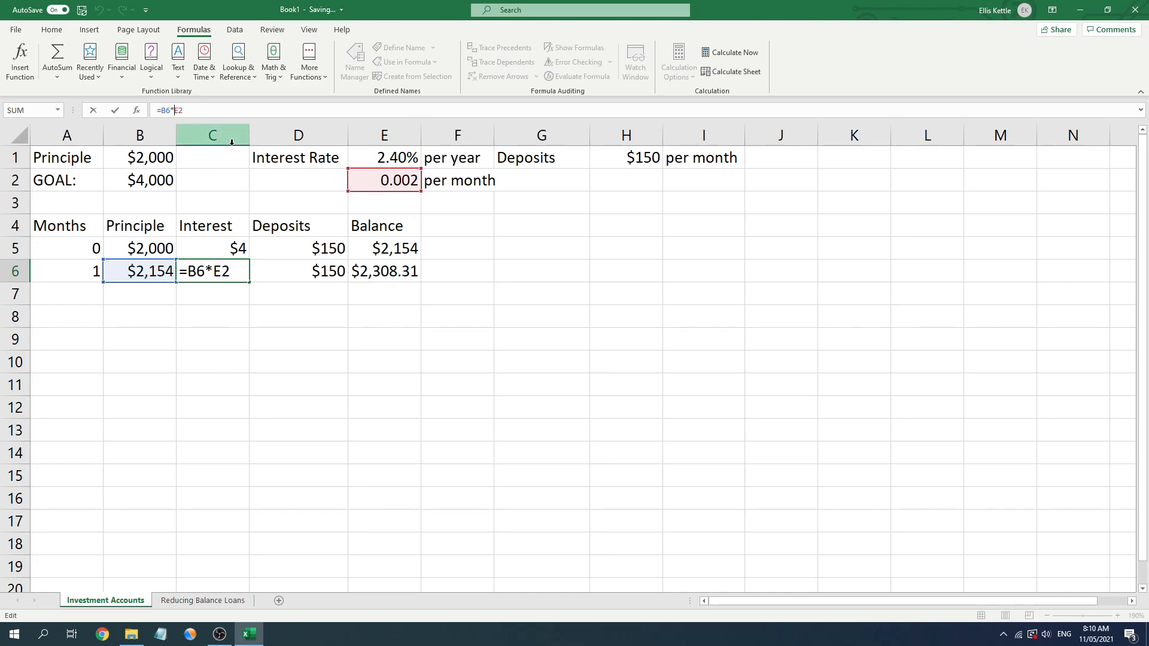
left_click(173, 110)
type("$E")
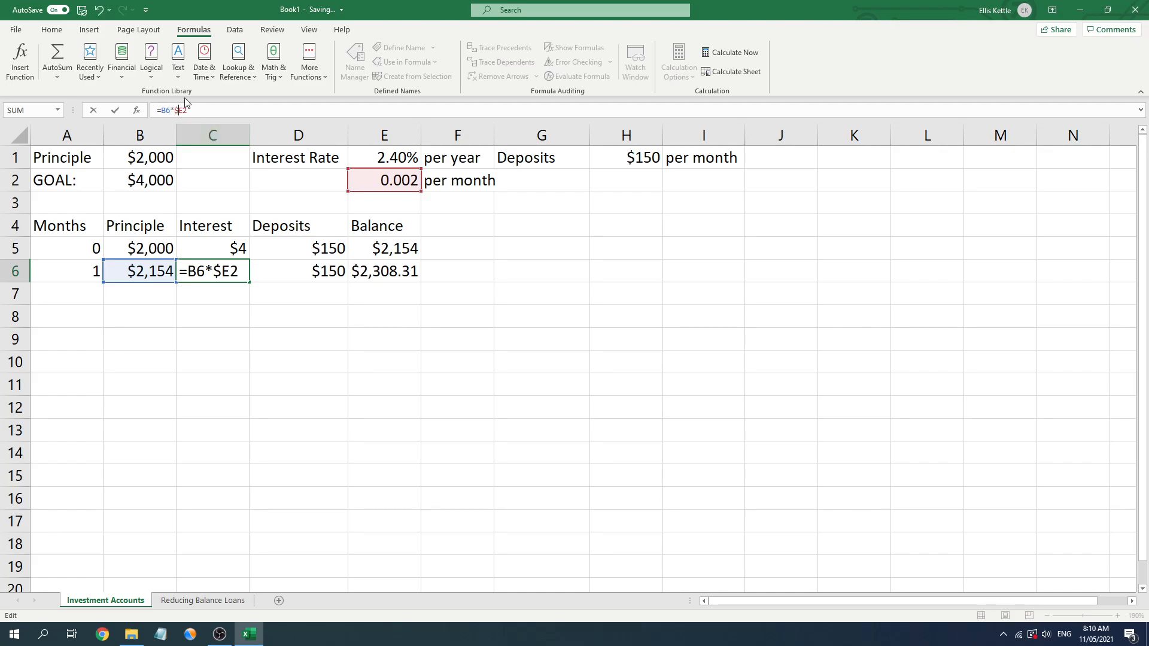
type("$")
left_click(315, 305)
- Fill the interest formula from C6 down to C14 and inspect the rate reference in the copied formulas
left_click(237, 276)
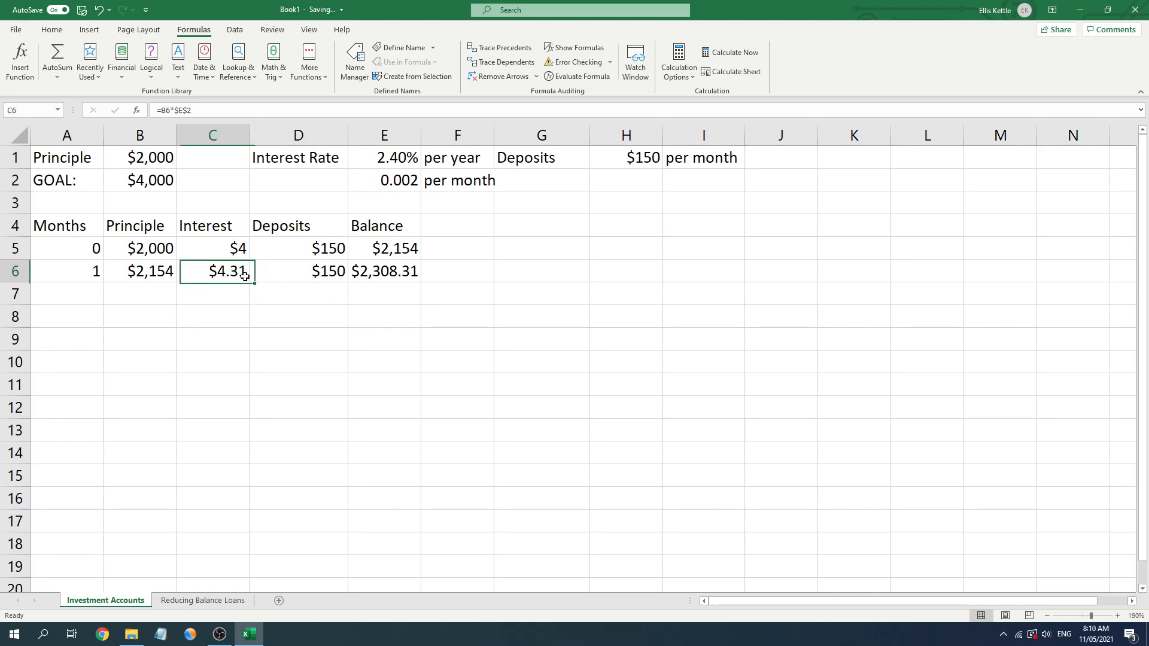
left_click_drag(250, 283, 253, 476)
double_click(221, 430)
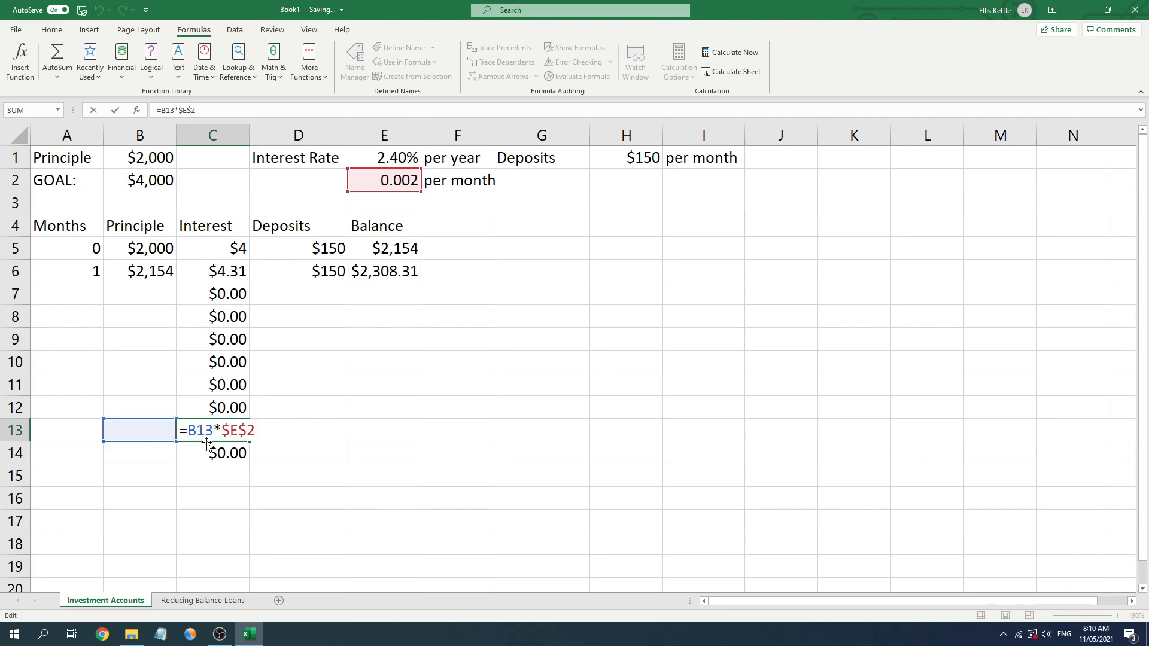
left_click(221, 430)
left_click(228, 452)
key("Escape")
left_click(236, 448)
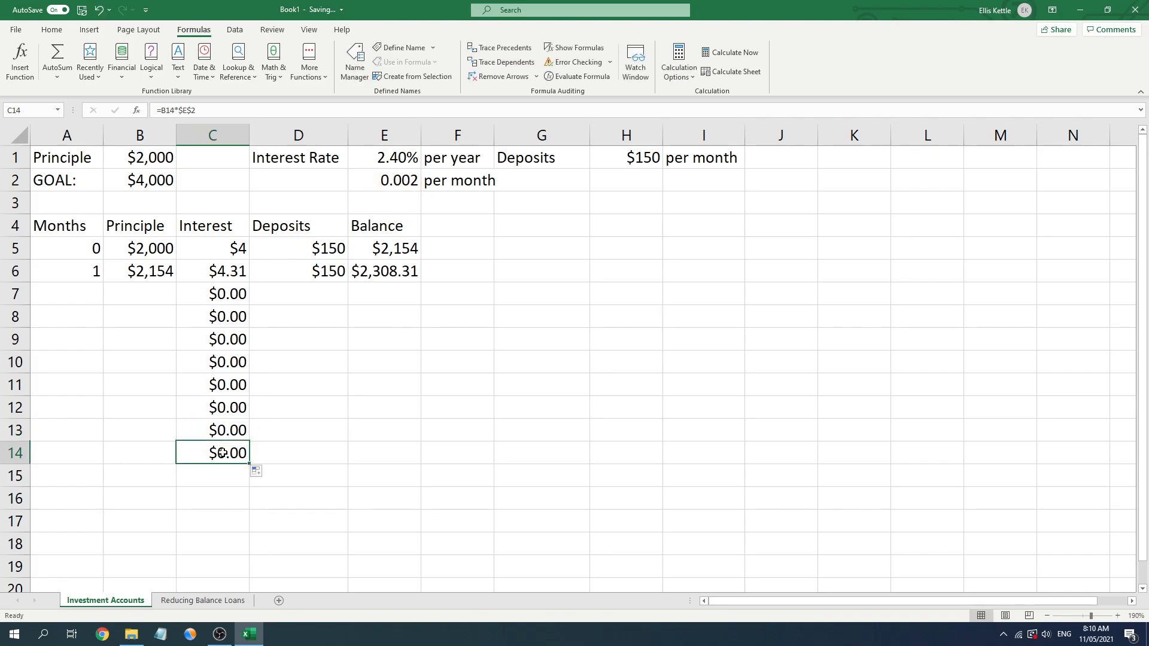
double_click(235, 448)
key("ctrl+Return")
- Clear the copied interest formulas from C7:C14
left_click_drag(235, 287, 242, 452)
key("Delete")
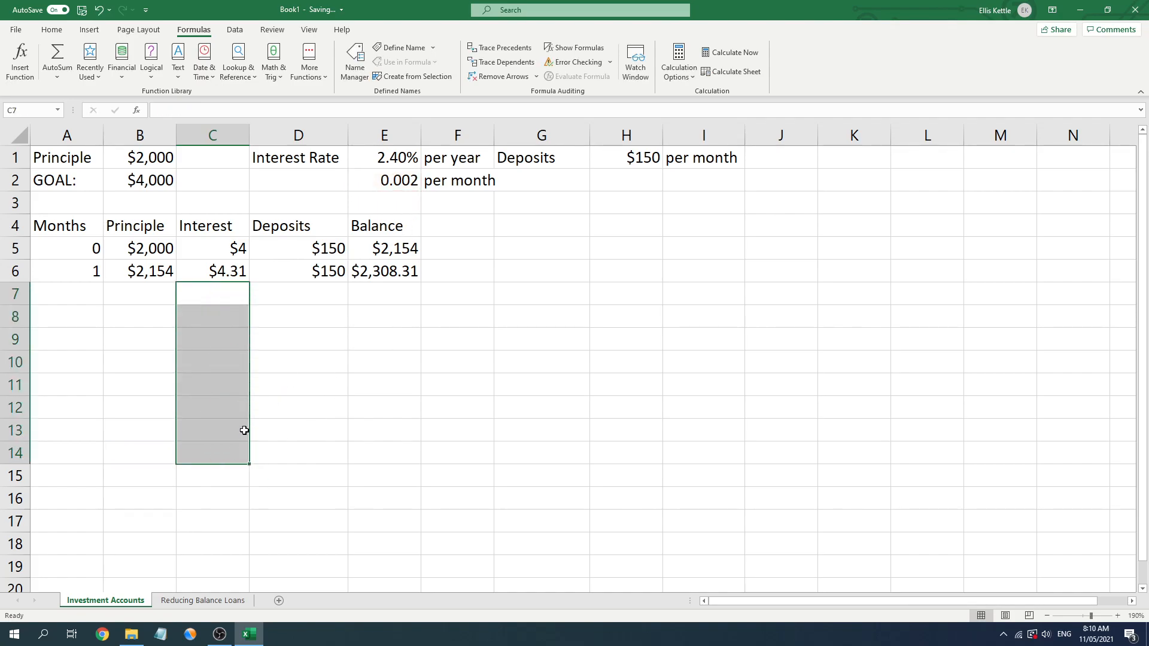
- Fill the month 1 formulas in A6:E6 down through row 58 and look over the extended table
left_click(76, 273)
left_click(216, 274)
left_click_drag(217, 274, 385, 274)
left_click_drag(91, 276, 411, 477)
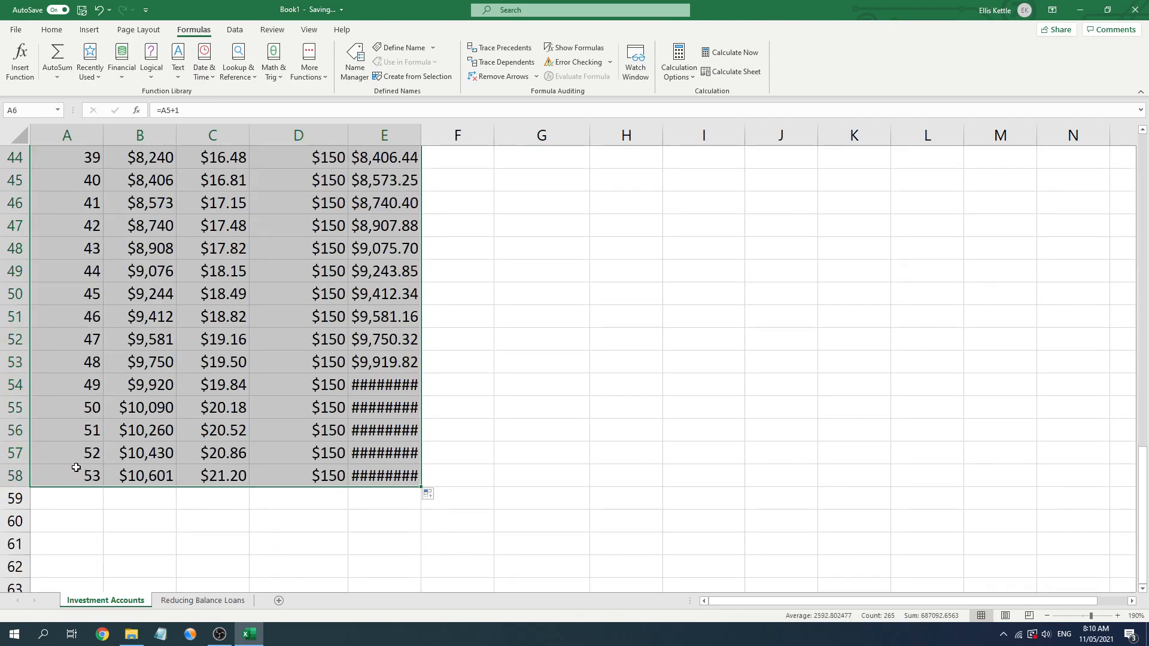
scroll(317, 464, "up", 6)
scroll(339, 441, "down", 11)
scroll(347, 436, "up", 5)
- Widen the Balance column E so the five-digit balances fit
left_click_drag(385, 384, 416, 477)
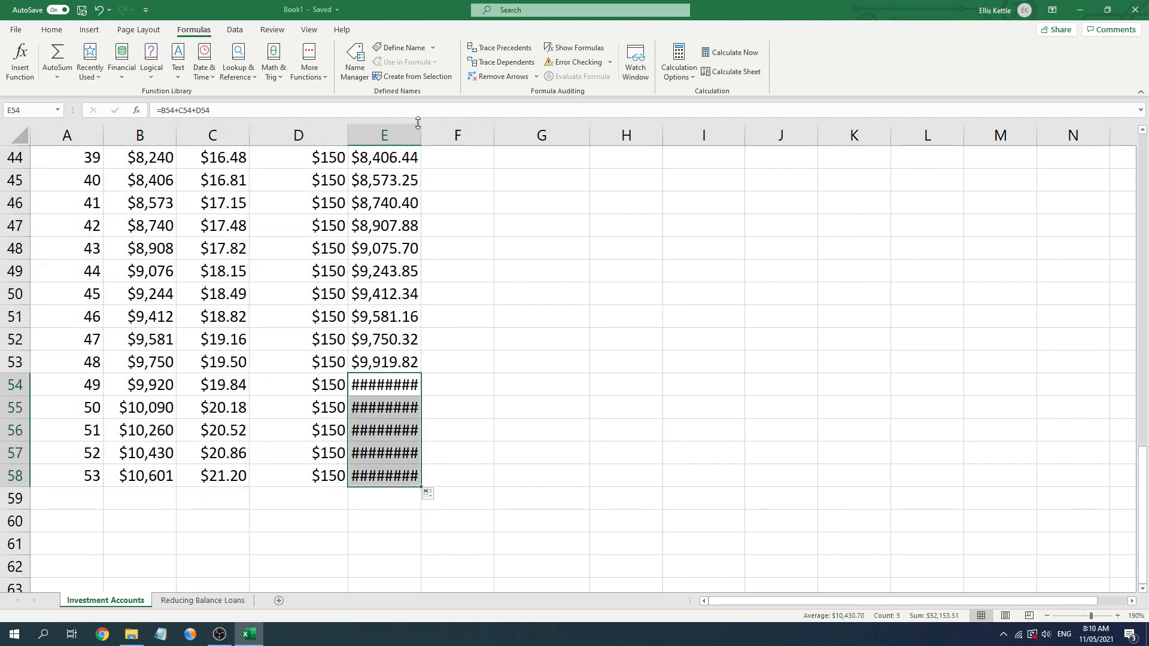
left_click_drag(421, 135, 483, 135)
scroll(430, 279, "up", 14)
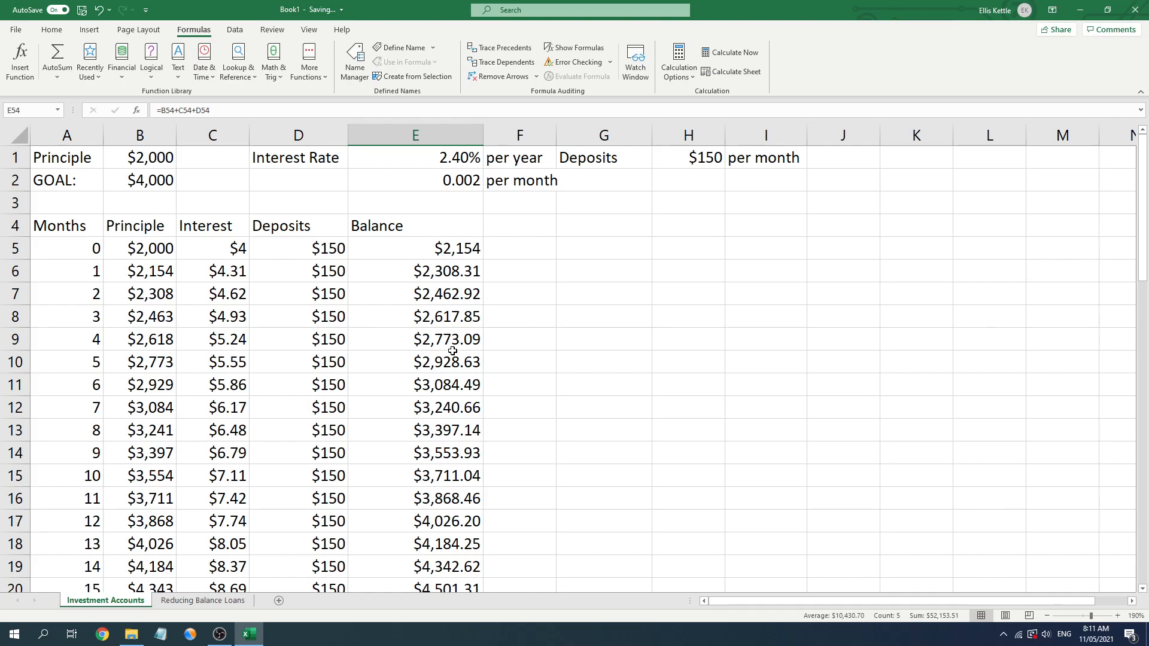
- Compare the goal in B2 with the monthly balances down to the month 12 balance in E17
left_click(151, 181)
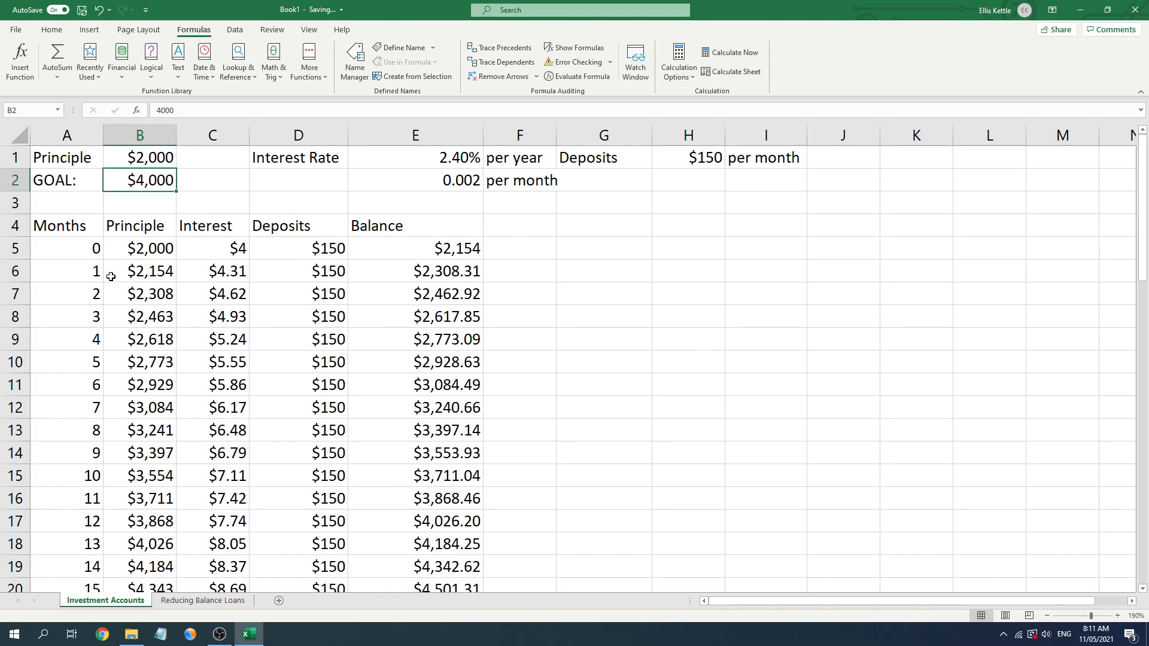
left_click_drag(77, 228, 444, 530)
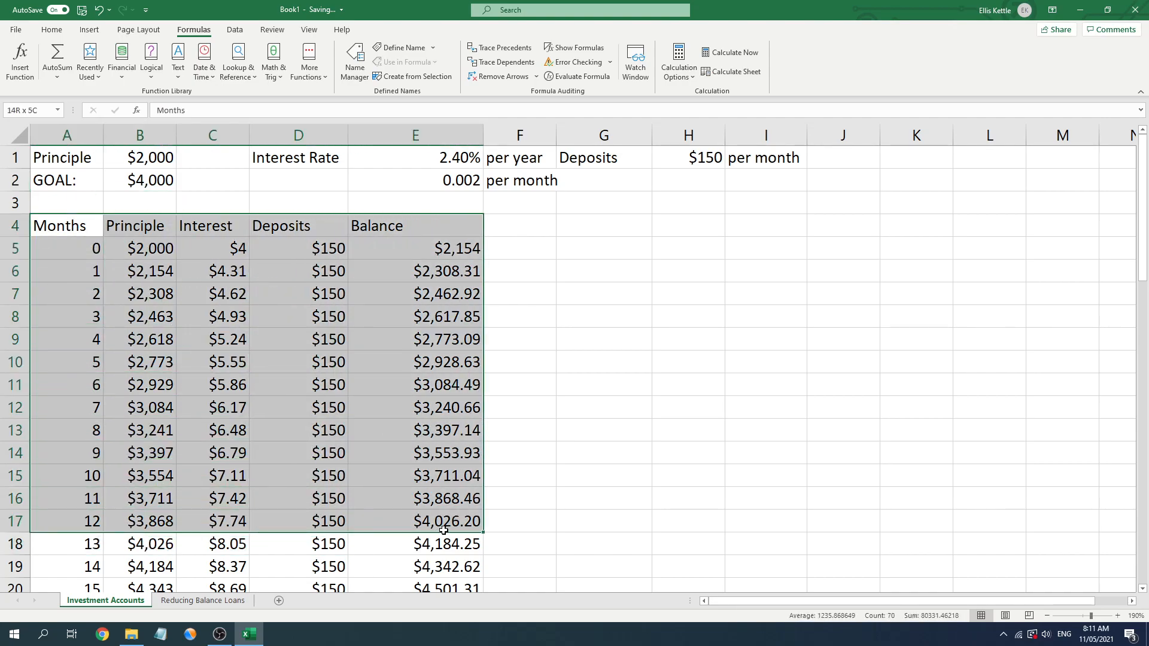
left_click(445, 525)
left_click_drag(108, 530, 468, 524)
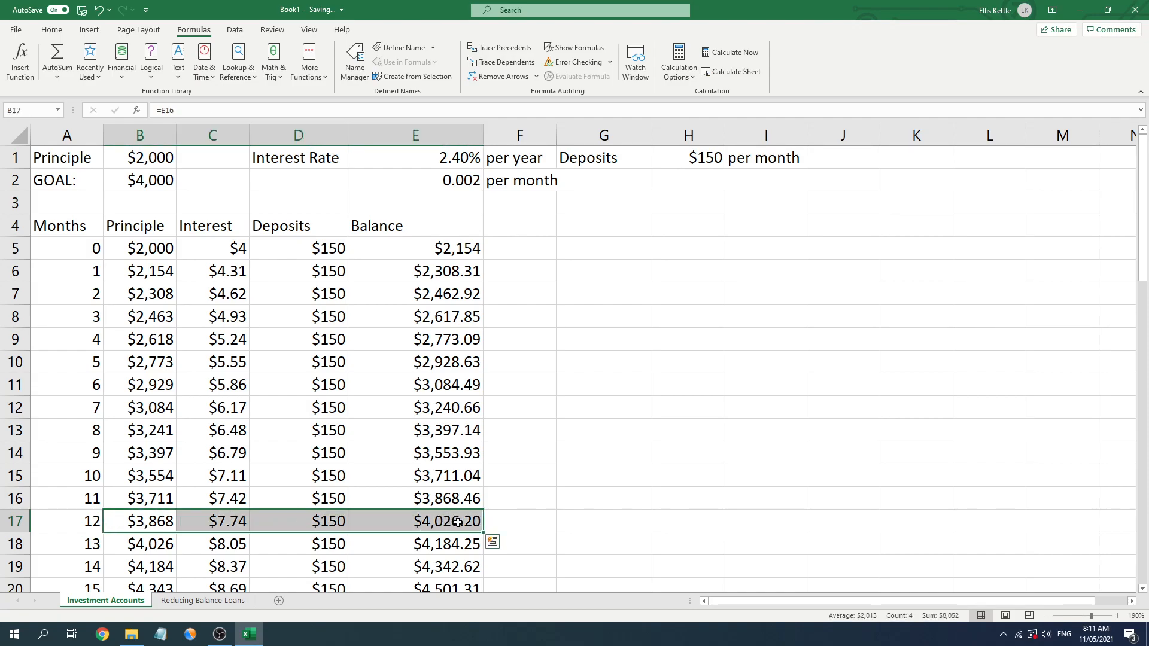
left_click(467, 523)
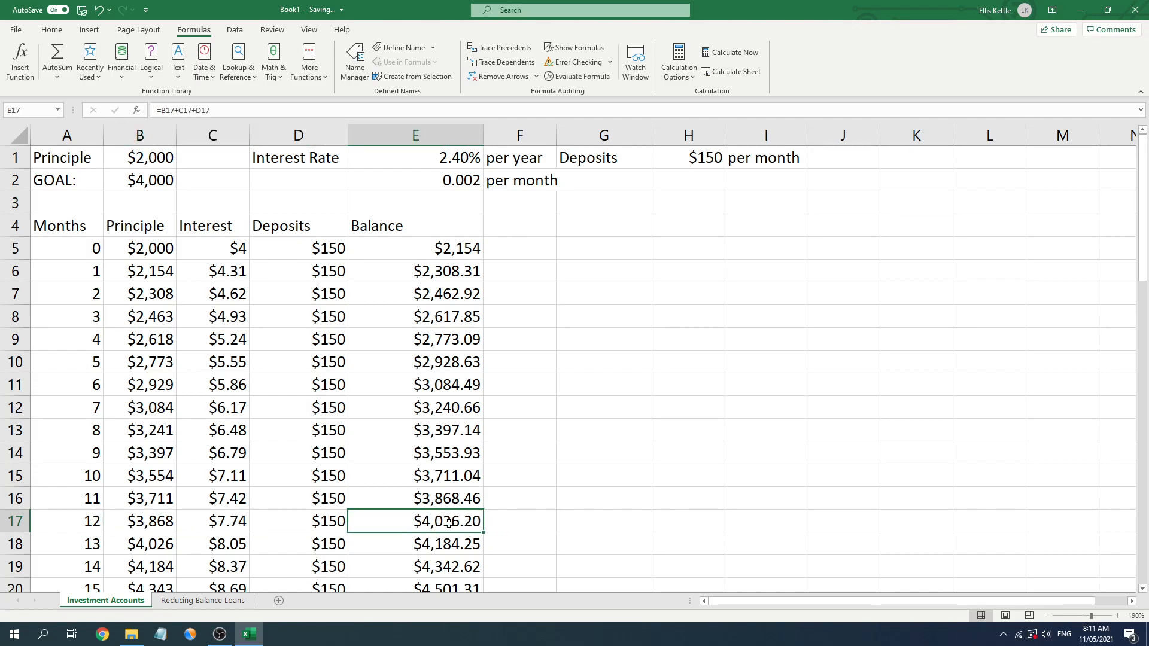
- Enter the note "At the end of 12 months we have $4,026.20" in G10
left_click(615, 408)
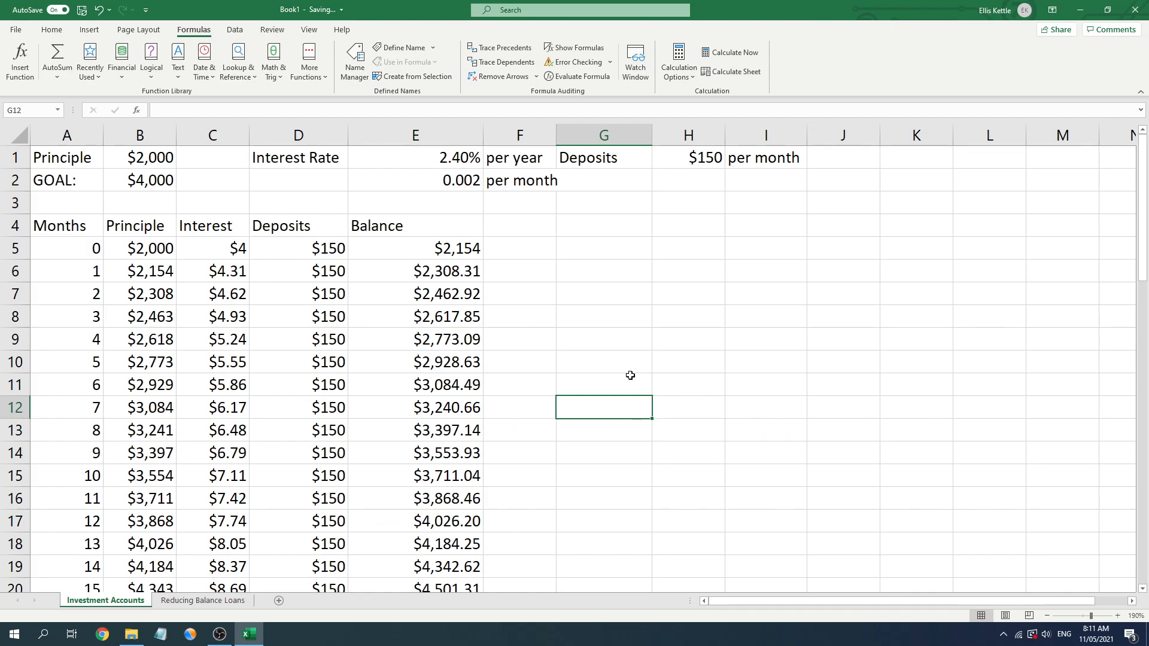
left_click(611, 368)
type("Atr")
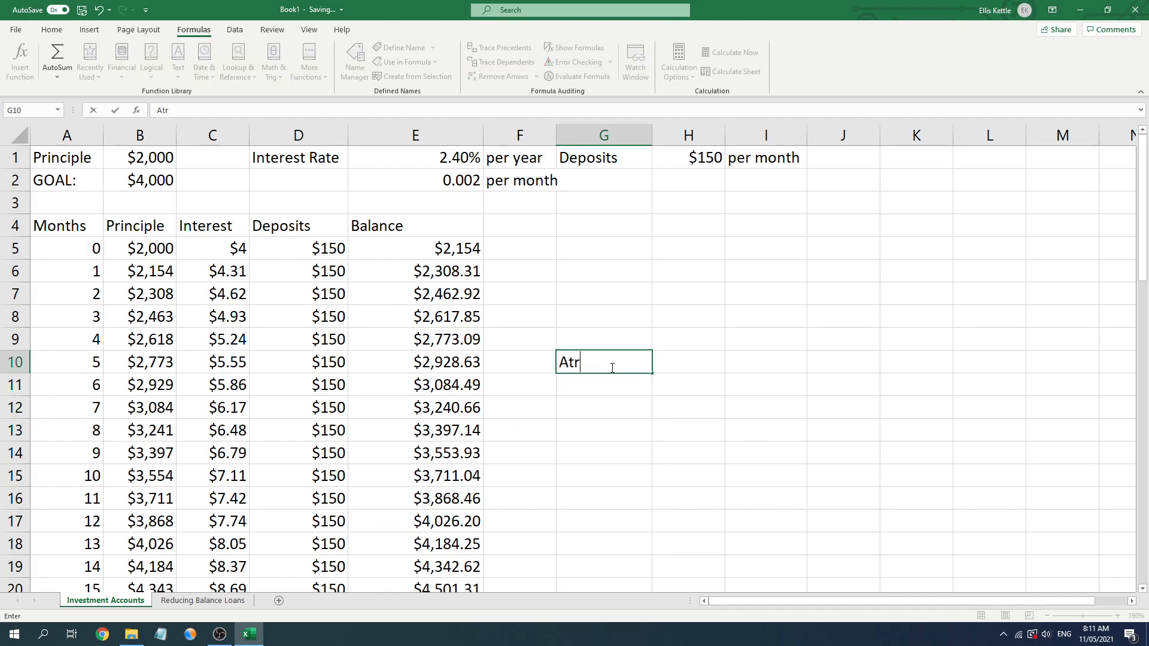
type("the end of")
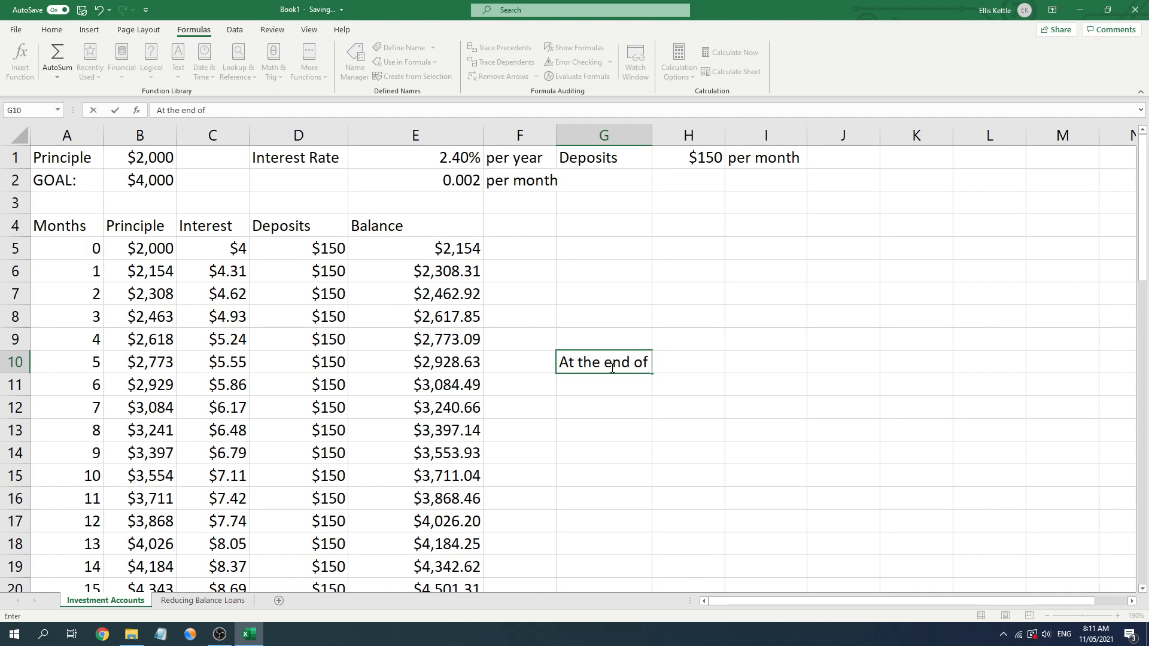
type(" 12 months we have ")
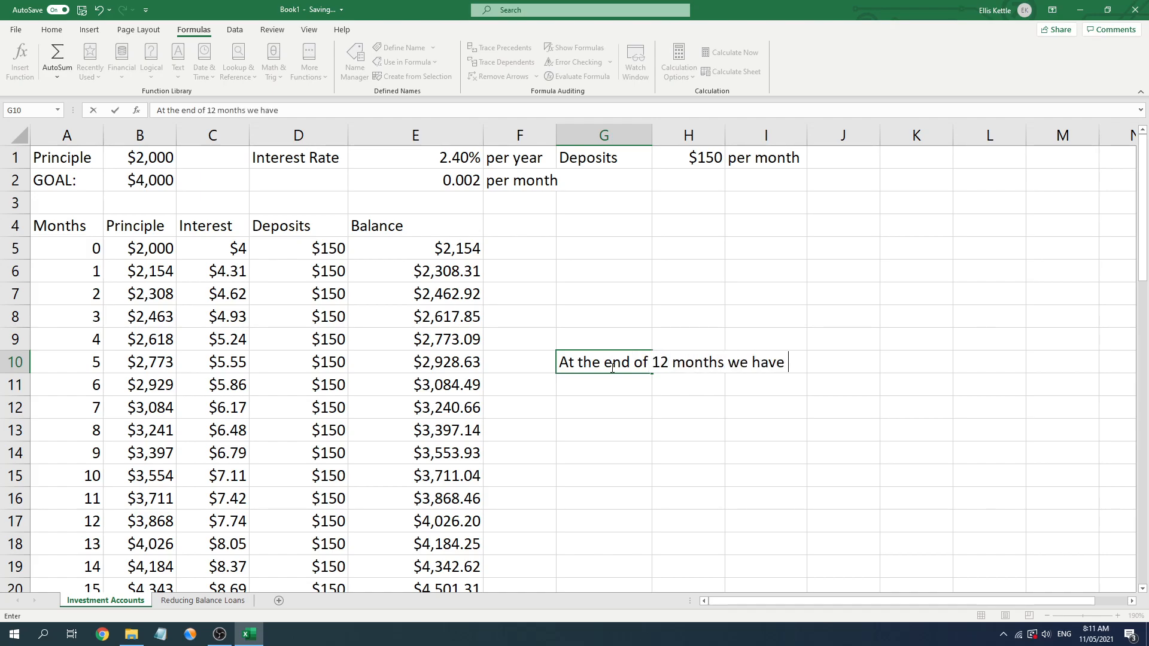
type("4")
type("$4")
type(",02")
type("6.23")
key("BackSpace")
type("0")
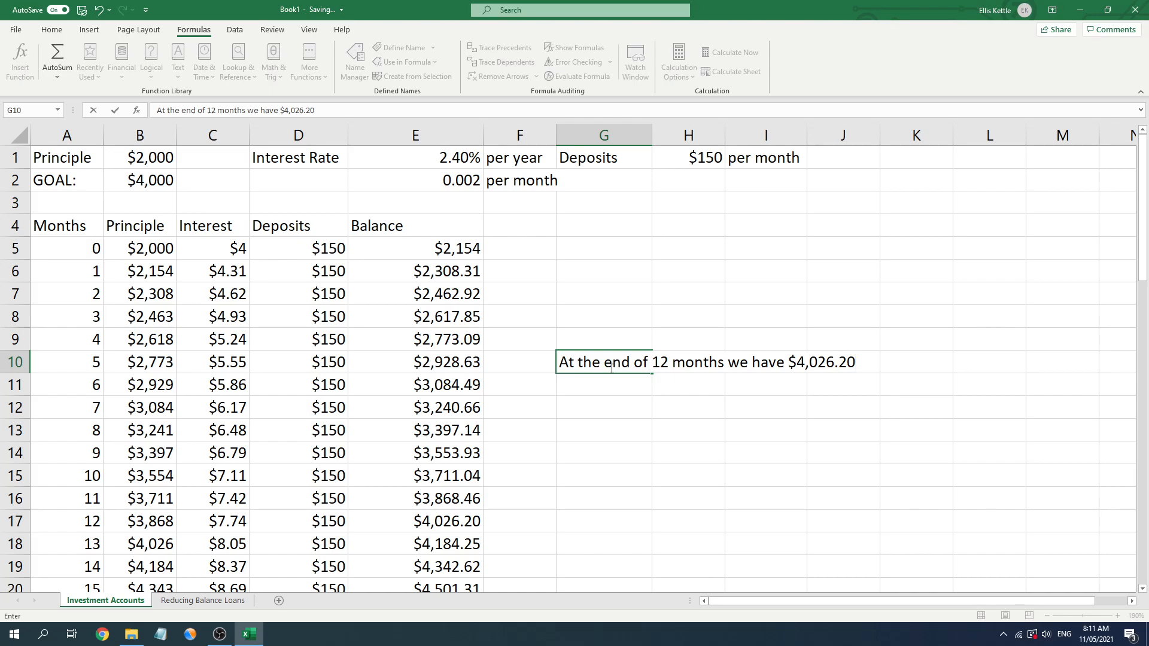
key("Return")
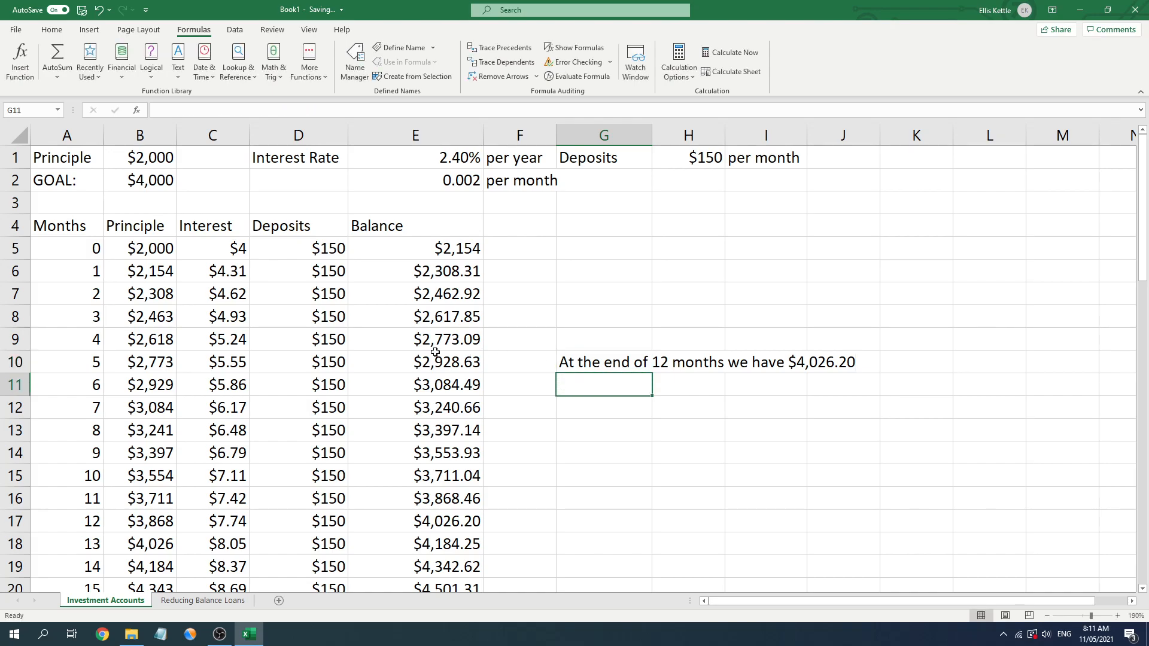
- Set the principle in B1 to $4,000 and the goal in B2 to $15,000
scroll(527, 352, "down", 3)
scroll(548, 394, "up", 3)
left_click(299, 223)
left_click(150, 164)
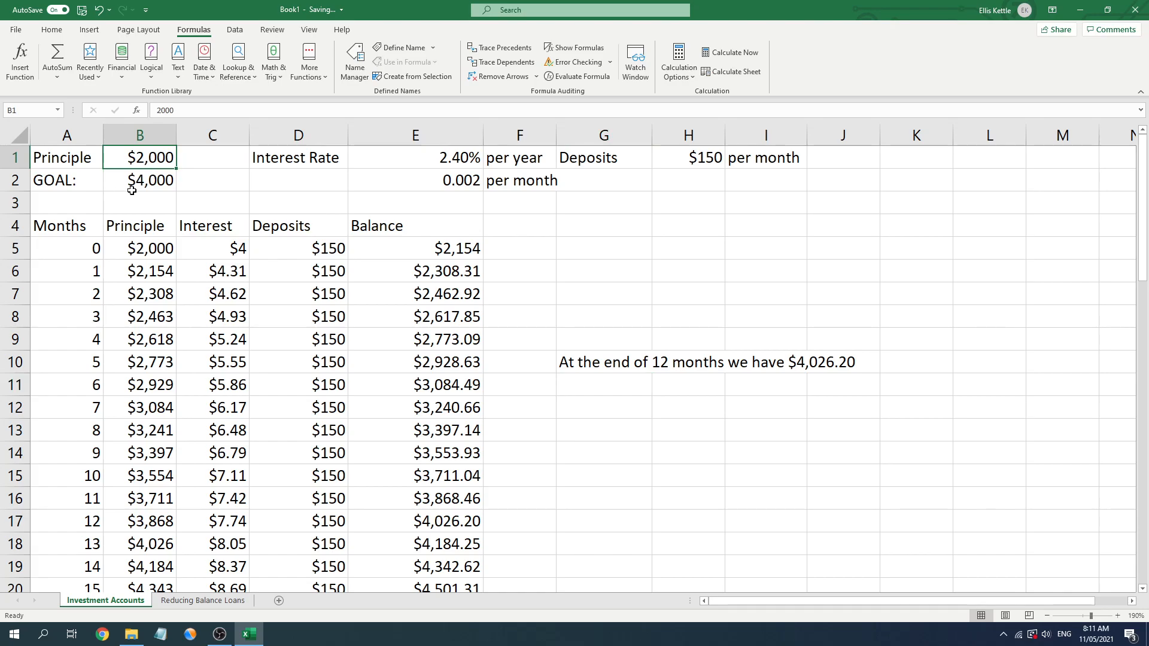
type("$")
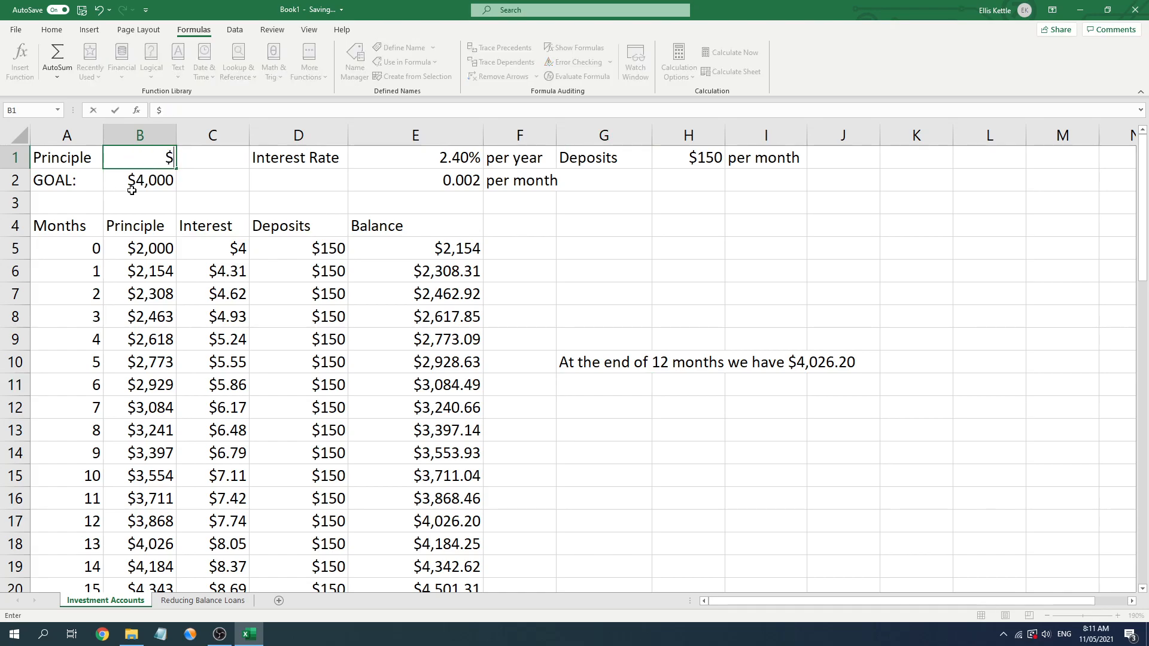
type("4,000")
key("Return")
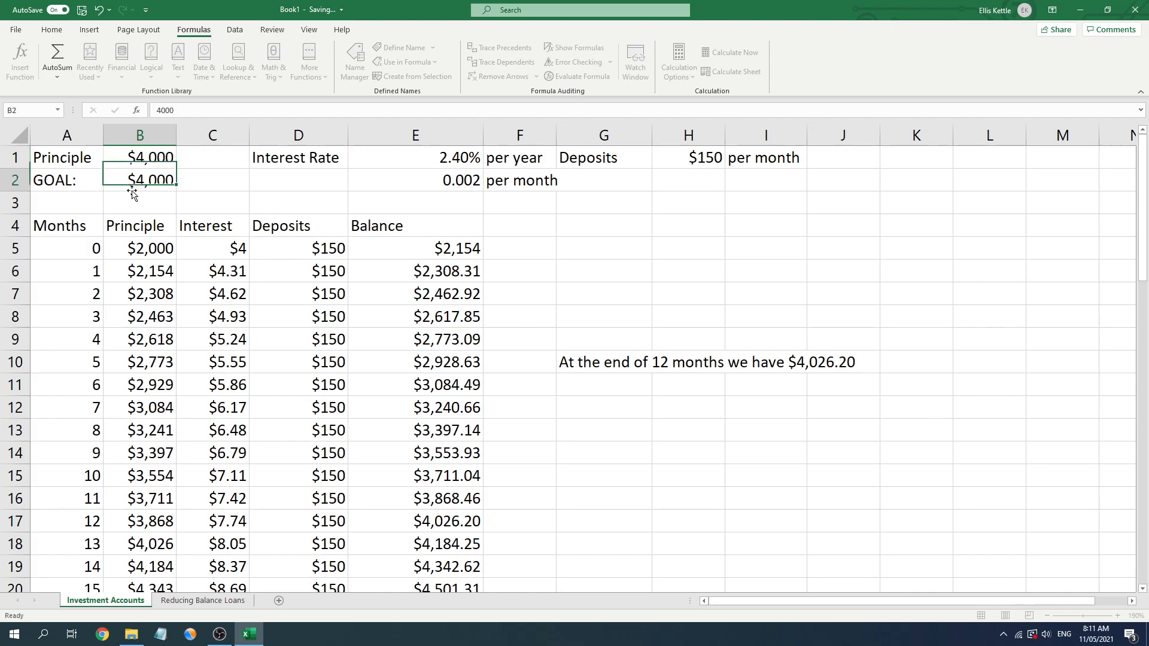
type("$")
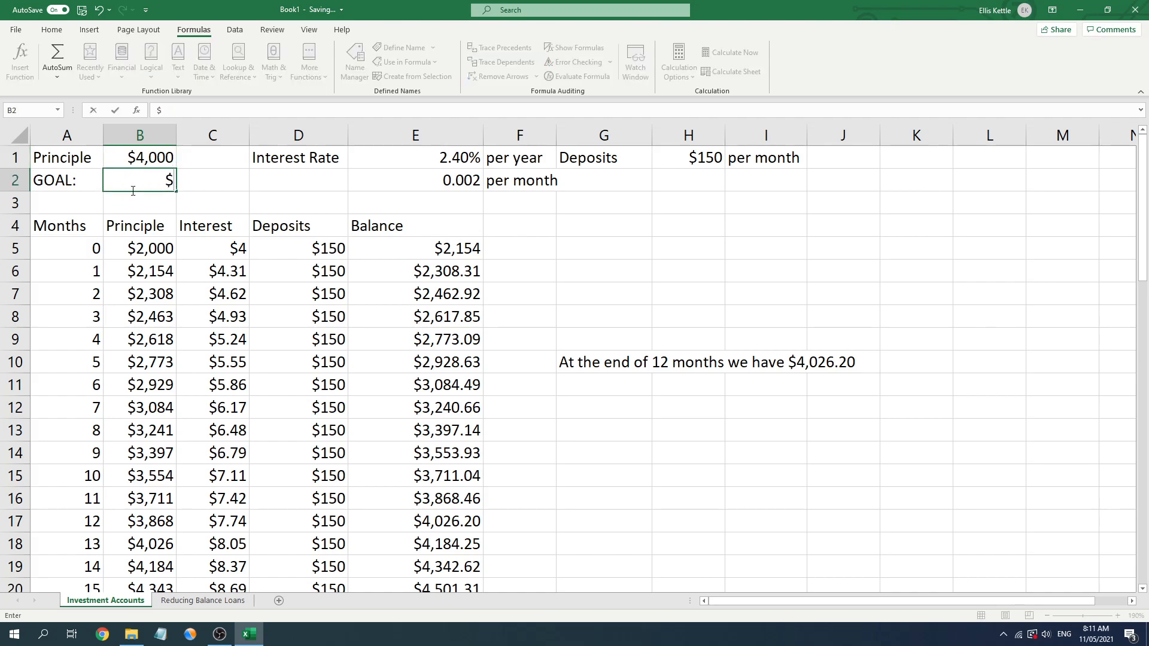
type("15,")
type("000")
key("Return")
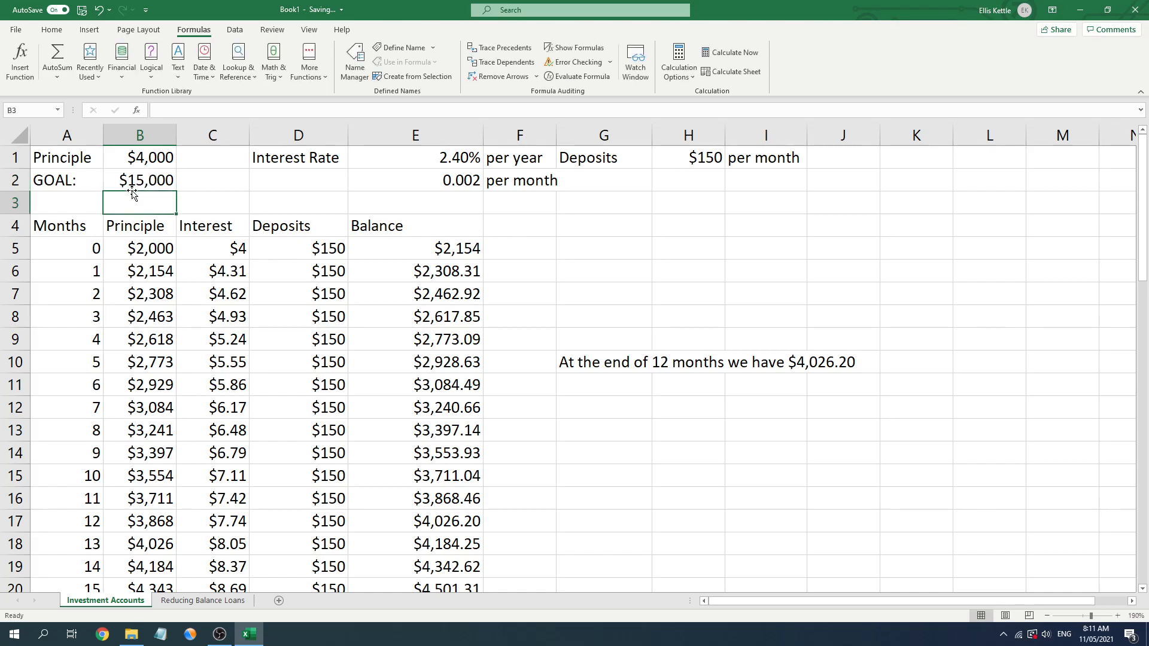
- Set the yearly interest rate in E1 to 1.8% and the monthly deposit in H1 to $1,000
left_click(462, 160)
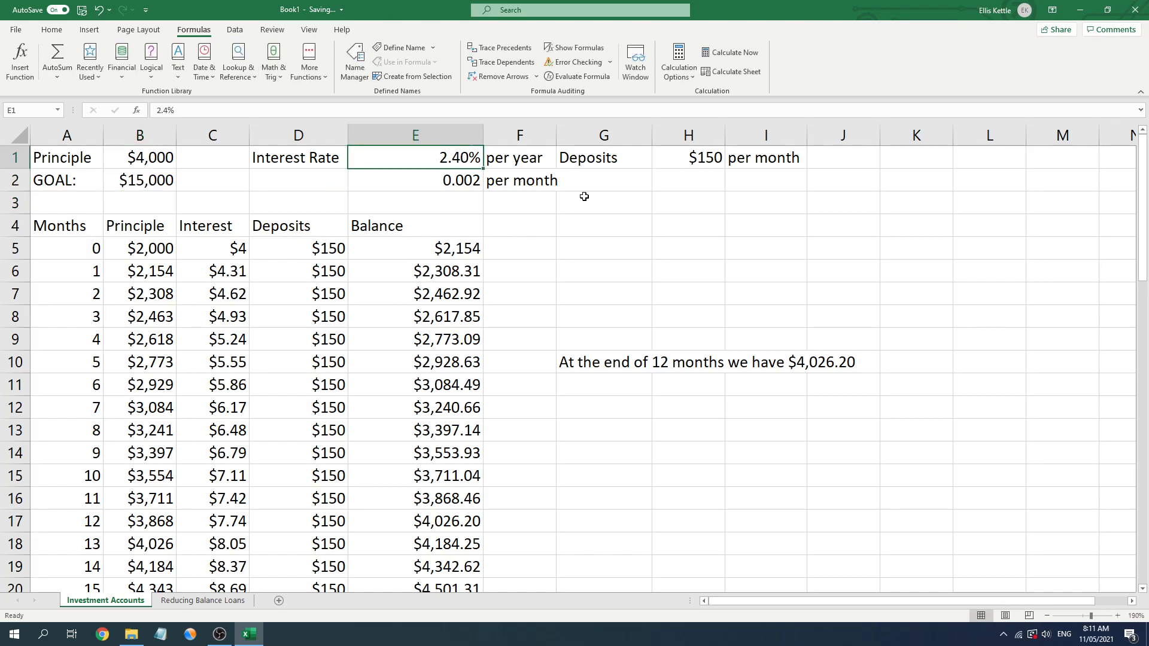
type("1.8")
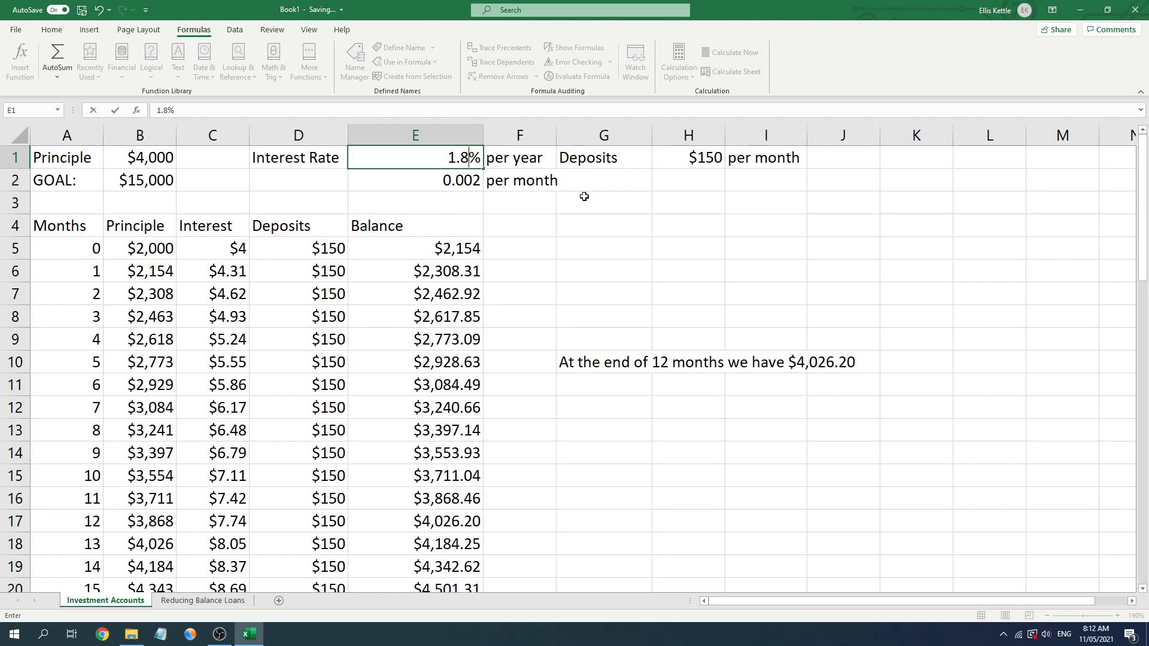
key("Return")
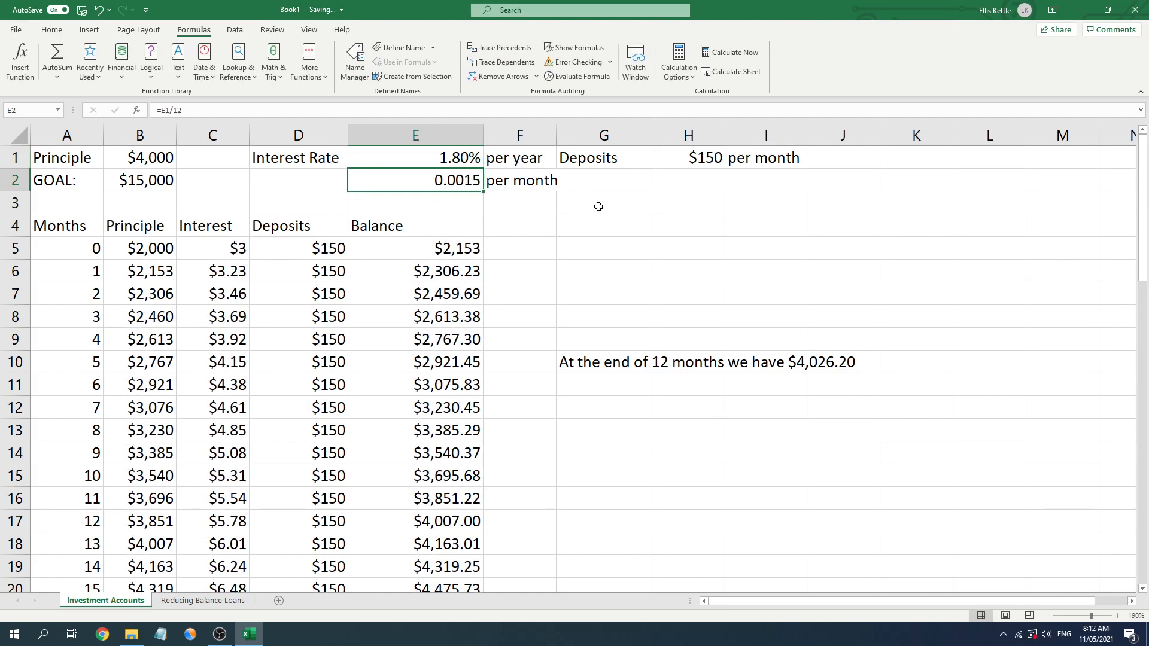
left_click(673, 154)
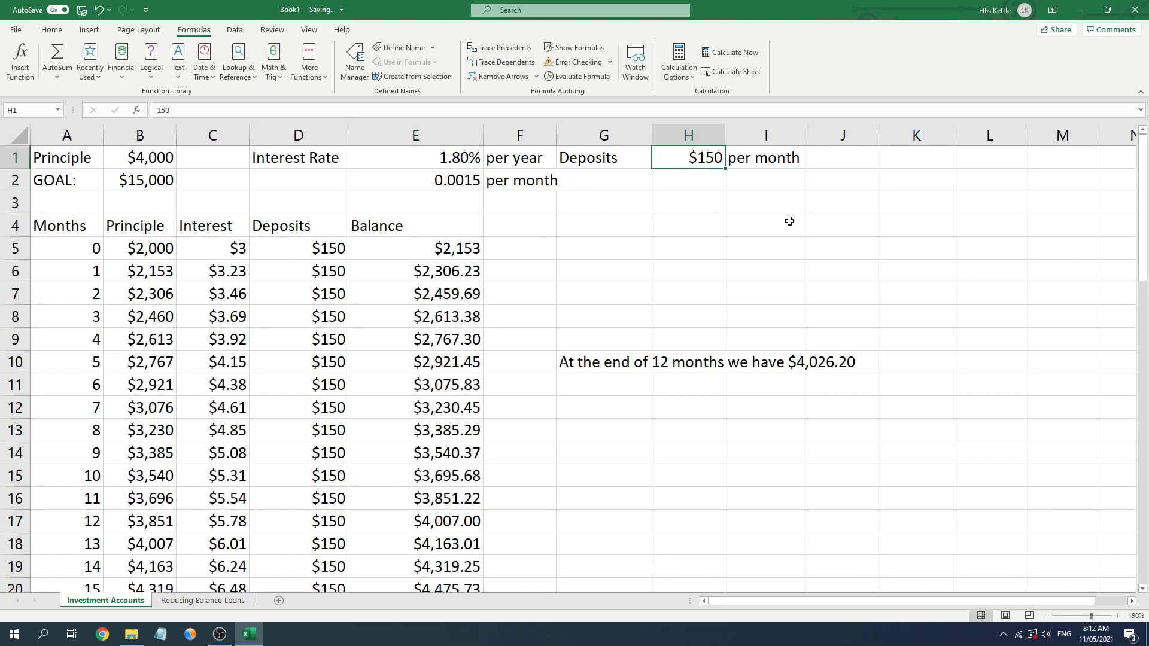
type("1000")
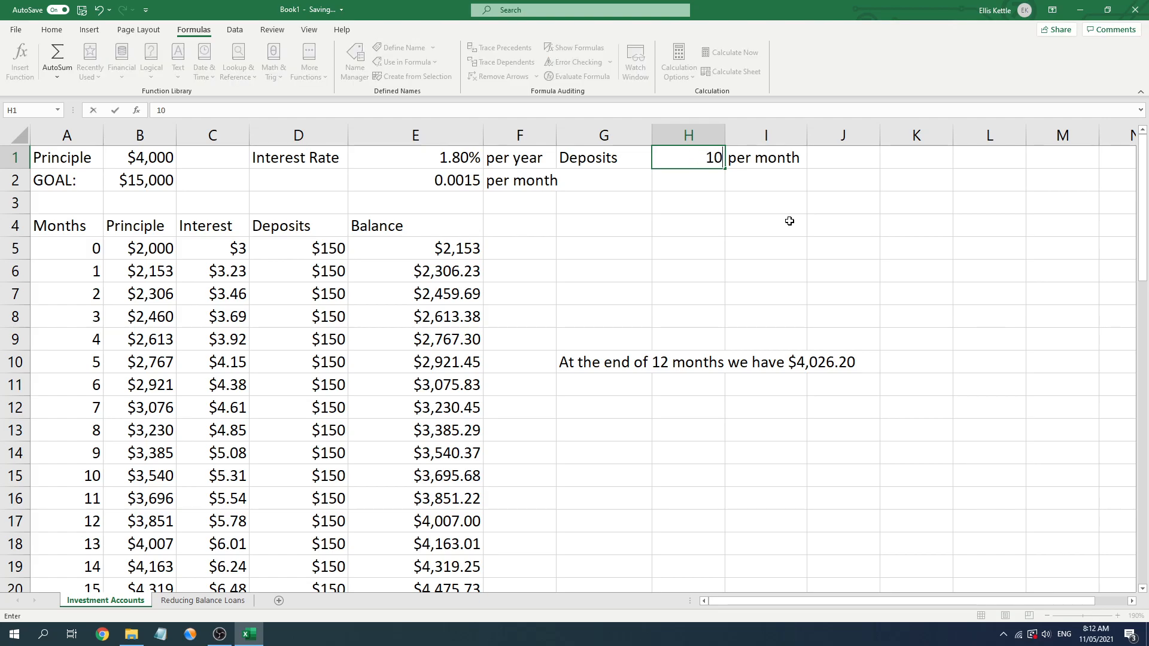
key("Return")
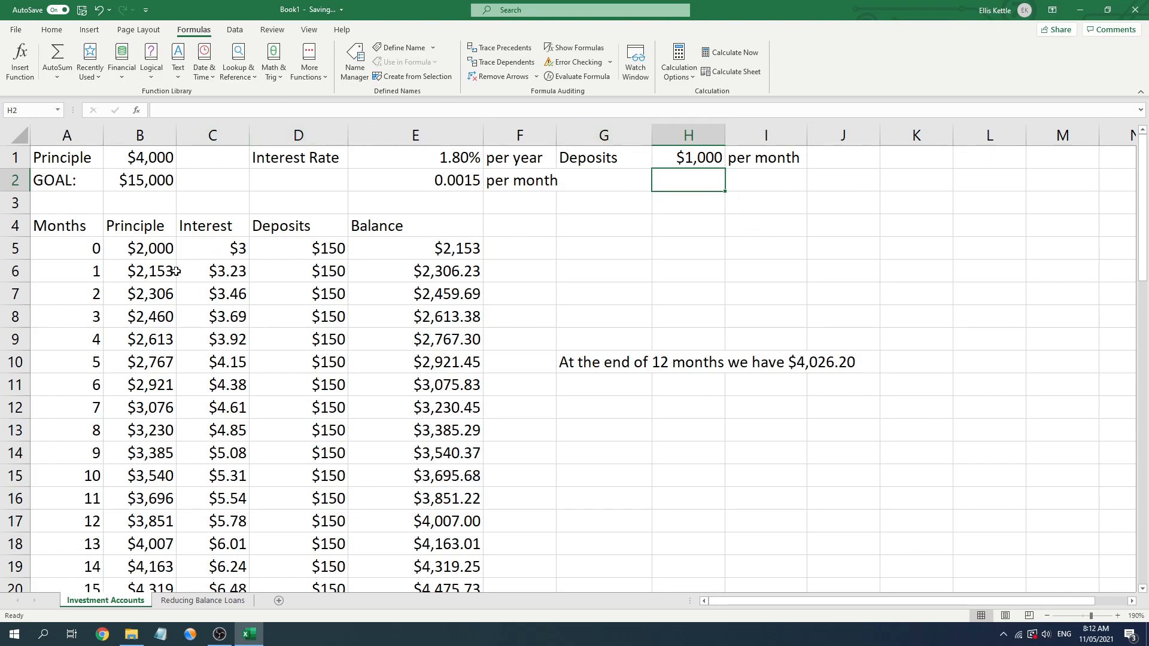
- Set the month 0 principle in B5 to 4000 and the month 0 deposit in D5 to 1000
left_click(144, 242)
type("4000")
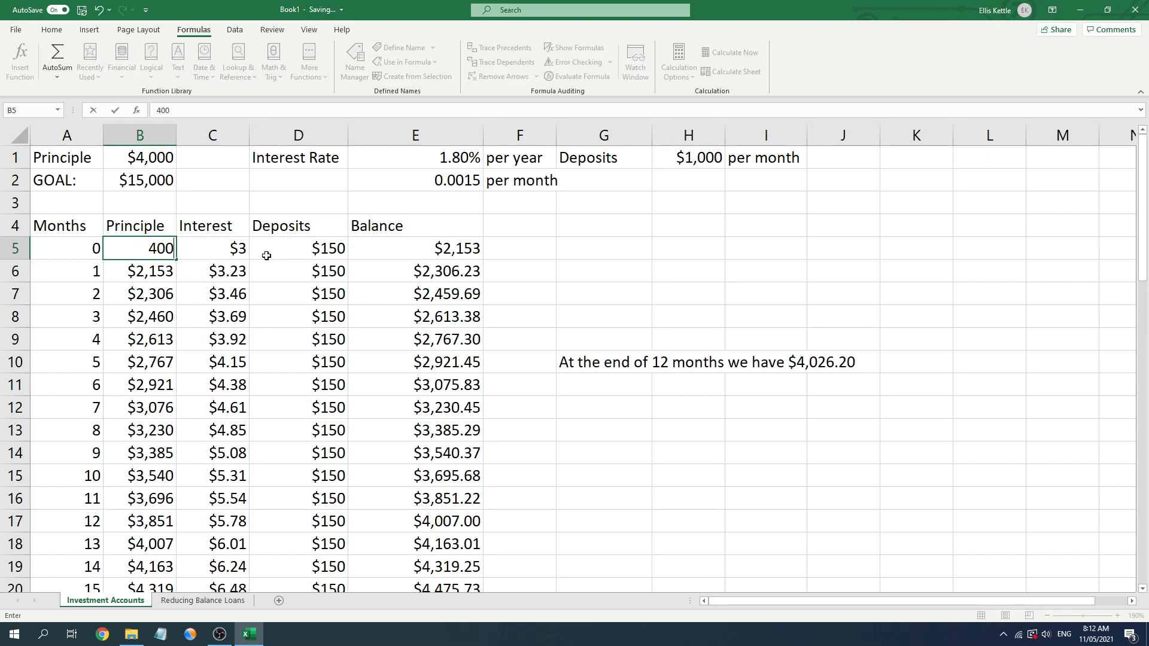
key("Return")
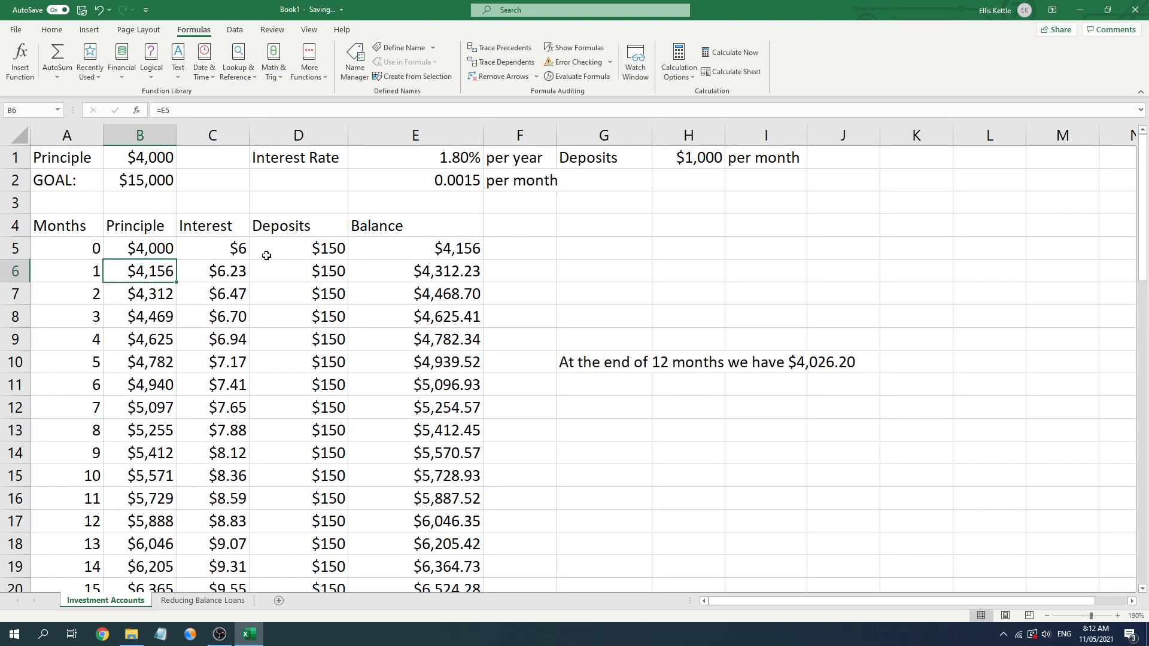
left_click(161, 249)
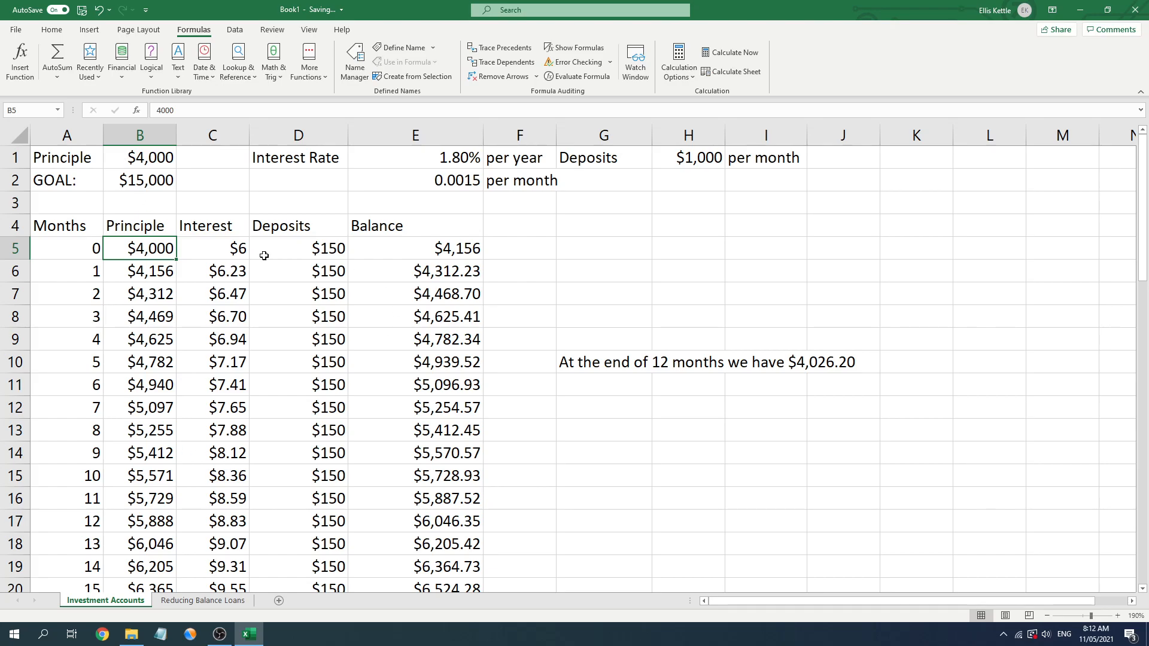
left_click(285, 258)
key("Delete")
type("1000")
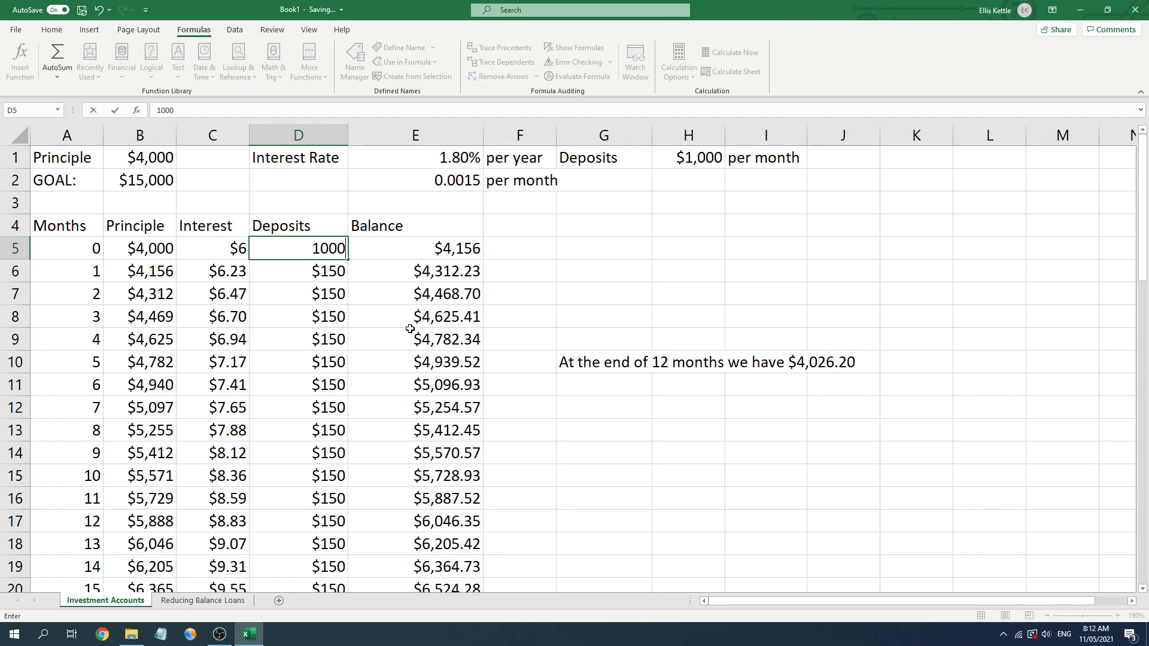
key("Return")
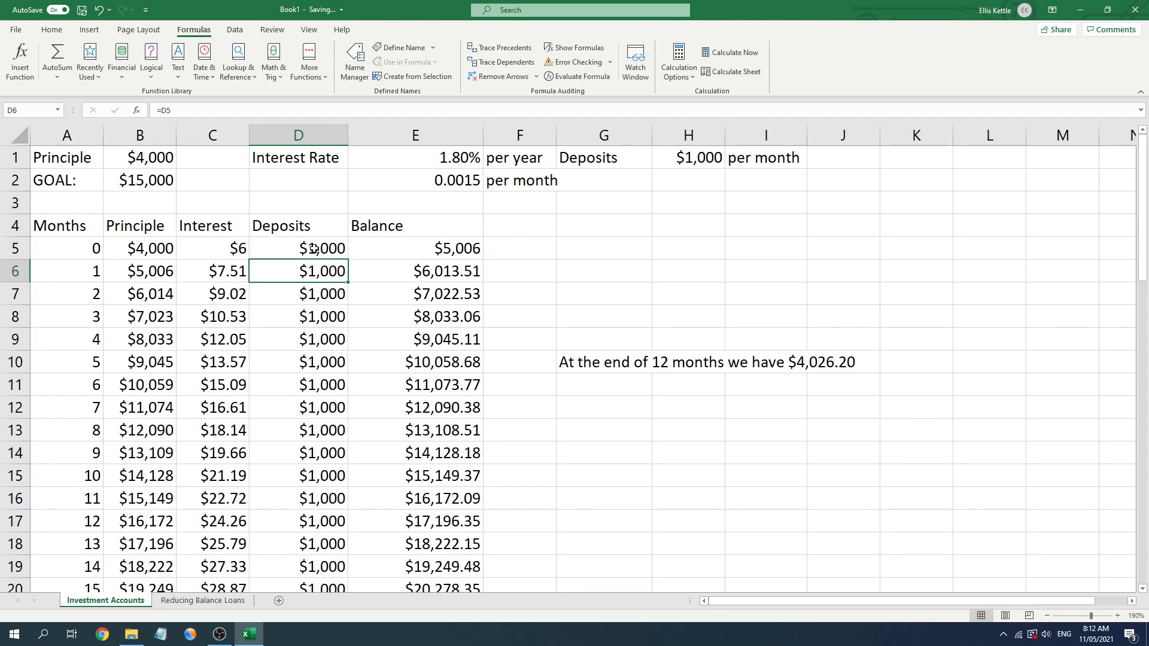
- Inspect the month 0 interest formula in C5 and the cells it references
left_click(213, 254)
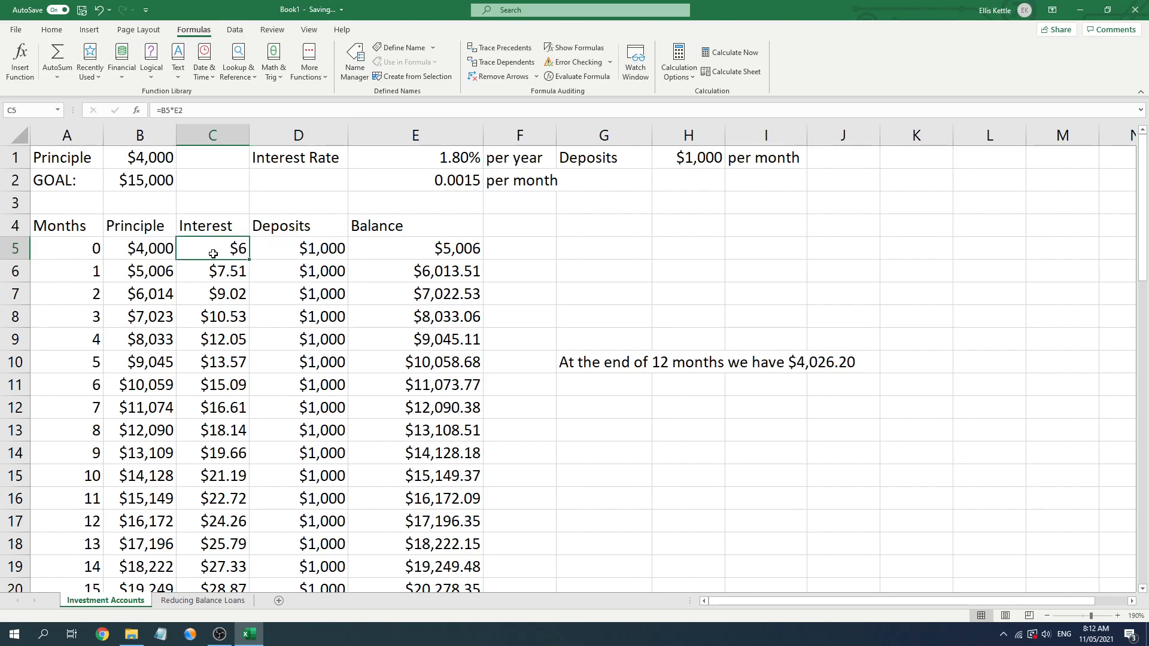
left_click(198, 113)
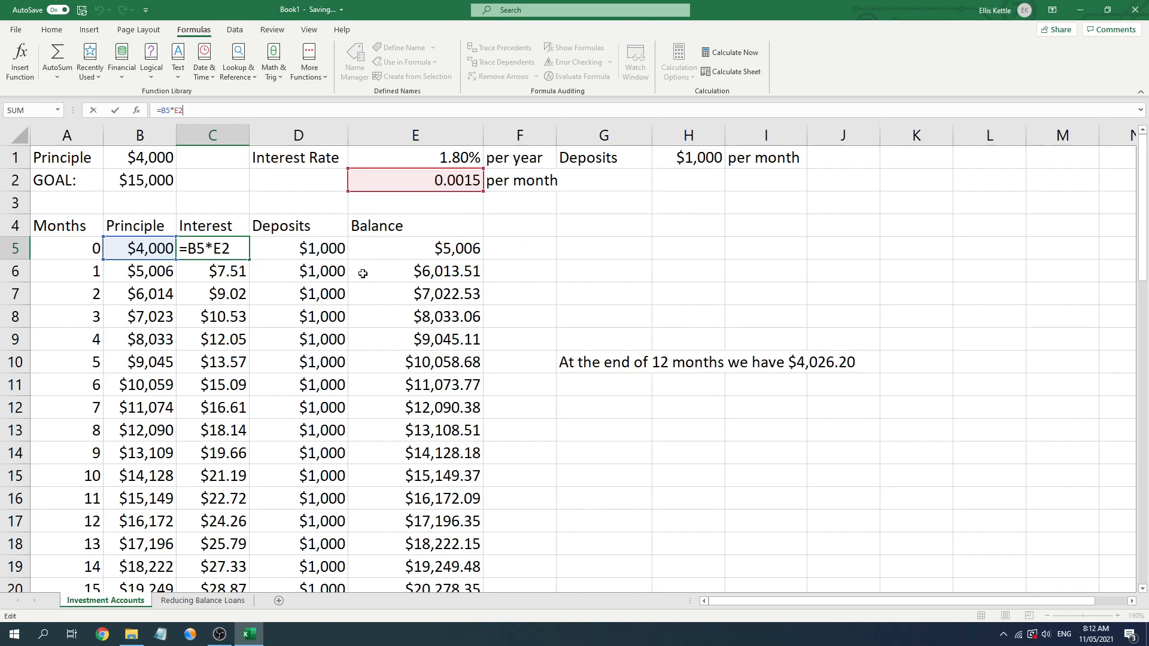
key("Return")
- Highlight the month 0 principle in B5, the month 0 deposit in D5 and the yearly interest rate in E1 in yellow
left_click(157, 246)
left_click(51, 29)
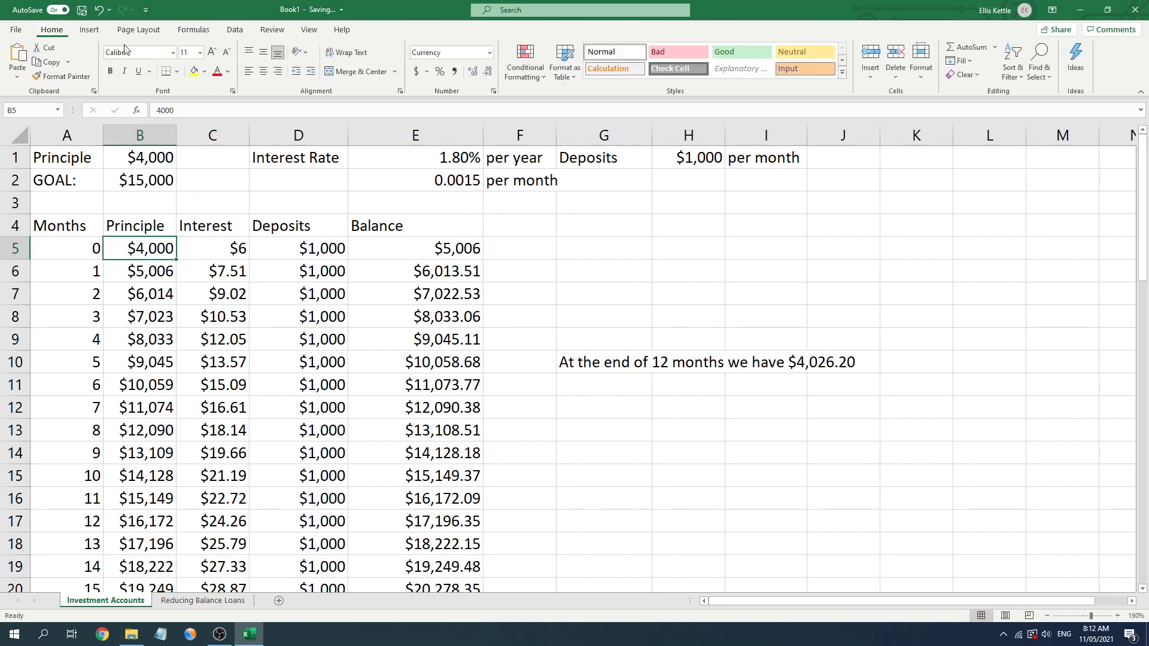
left_click(194, 71)
left_click(307, 264)
left_click(302, 247)
left_click(194, 71)
left_click(467, 181)
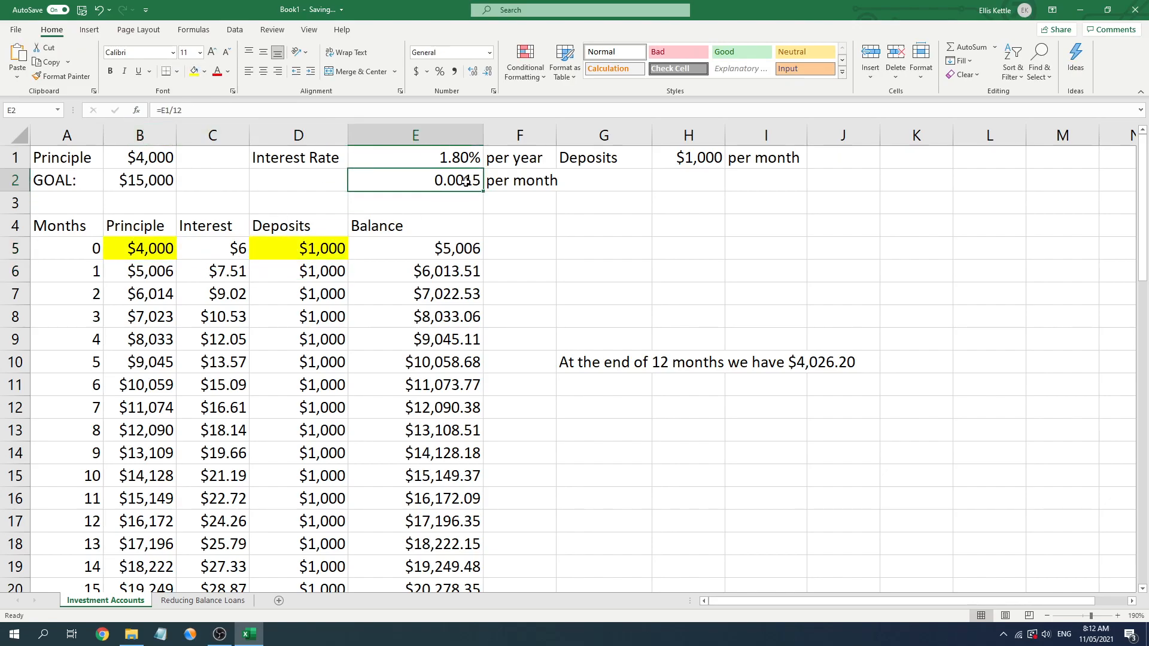
left_click(406, 157)
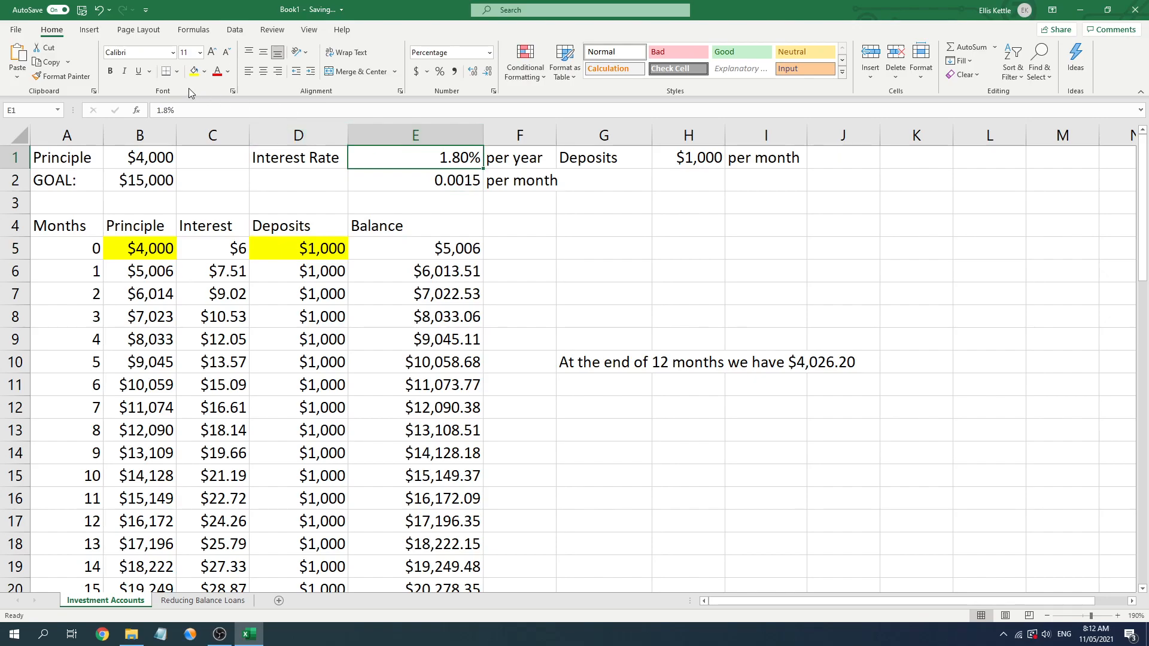
left_click(194, 71)
- Review the balance column against the $15,000 goal and select the month 10 row, A15:E15
scroll(469, 244, "down", 2)
scroll(473, 241, "up", 2)
scroll(470, 240, "down", 2)
scroll(470, 241, "down", 8)
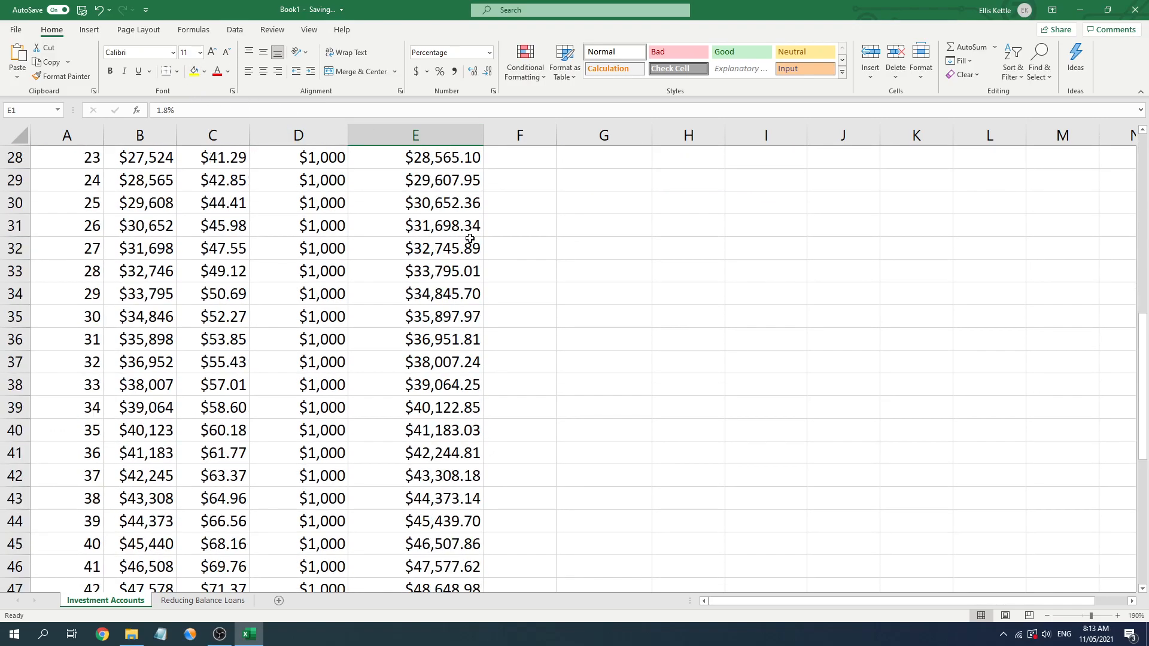
scroll(469, 241, "up", 8)
scroll(468, 240, "up", 2)
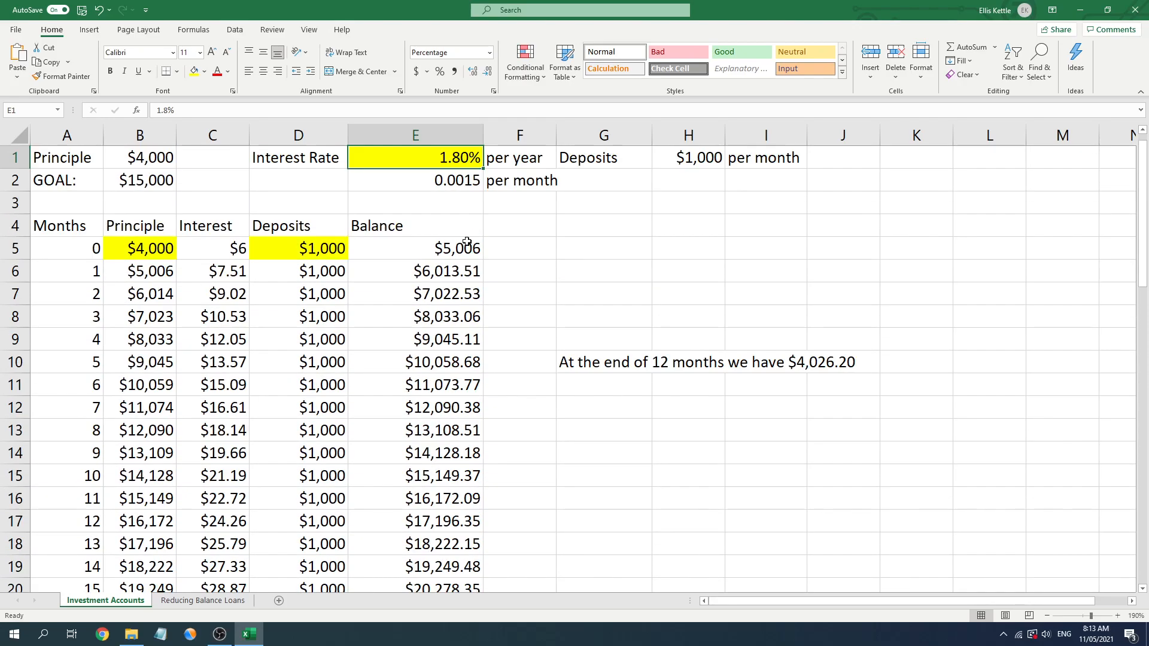
left_click(443, 459)
left_click_drag(443, 476, 90, 476)
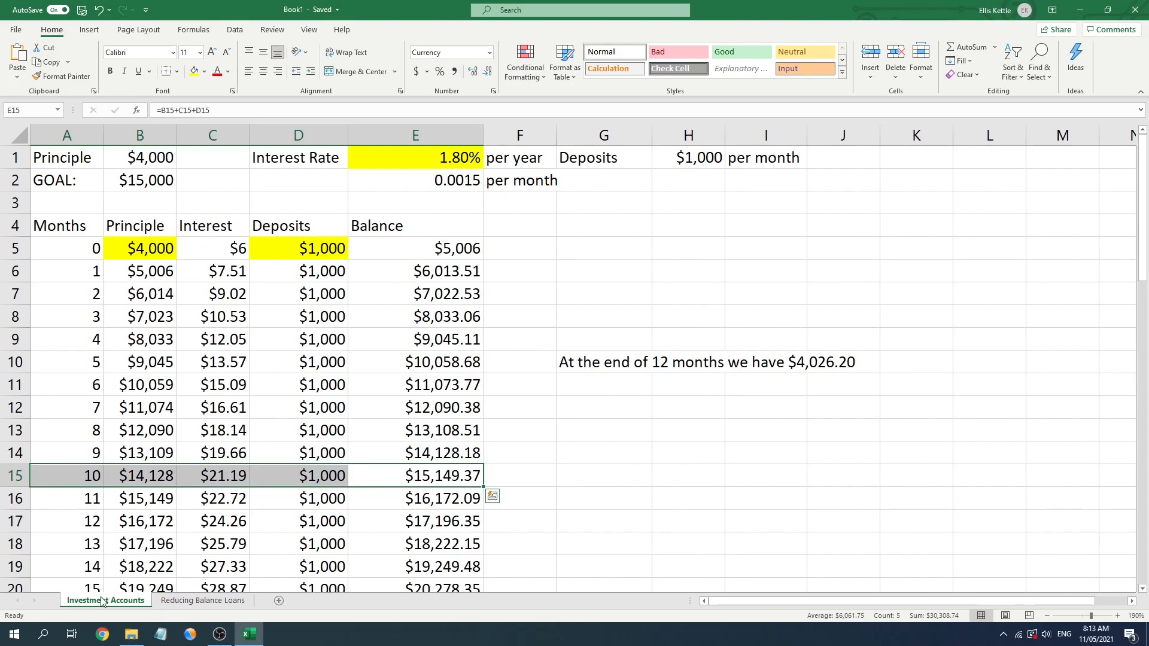
- Open the Reducing Balance Loans sheet and review the principle in B1, the repayments in I1 and the interest rate in E1
left_click(182, 605)
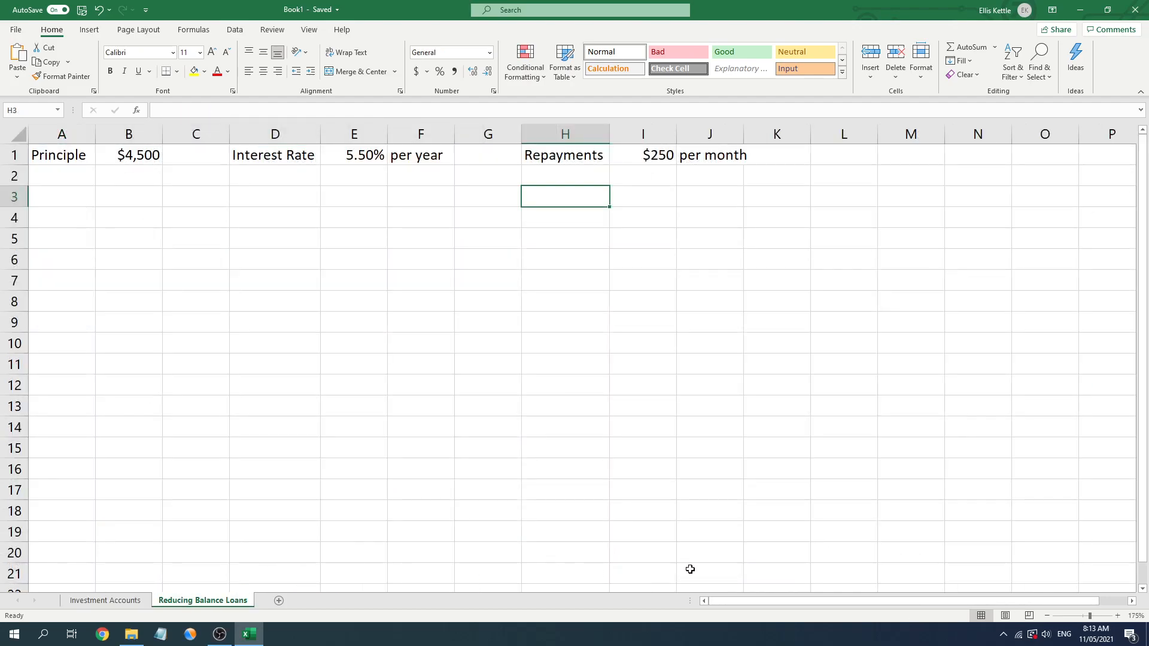
left_click(130, 155)
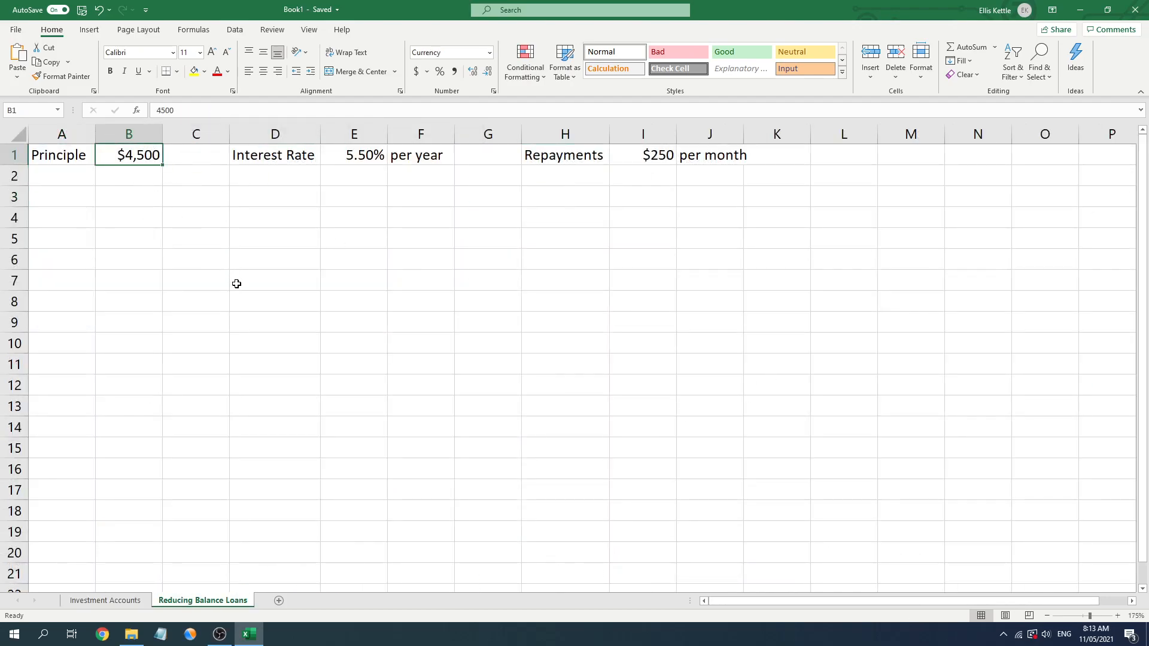
right_click(236, 284)
key("Escape")
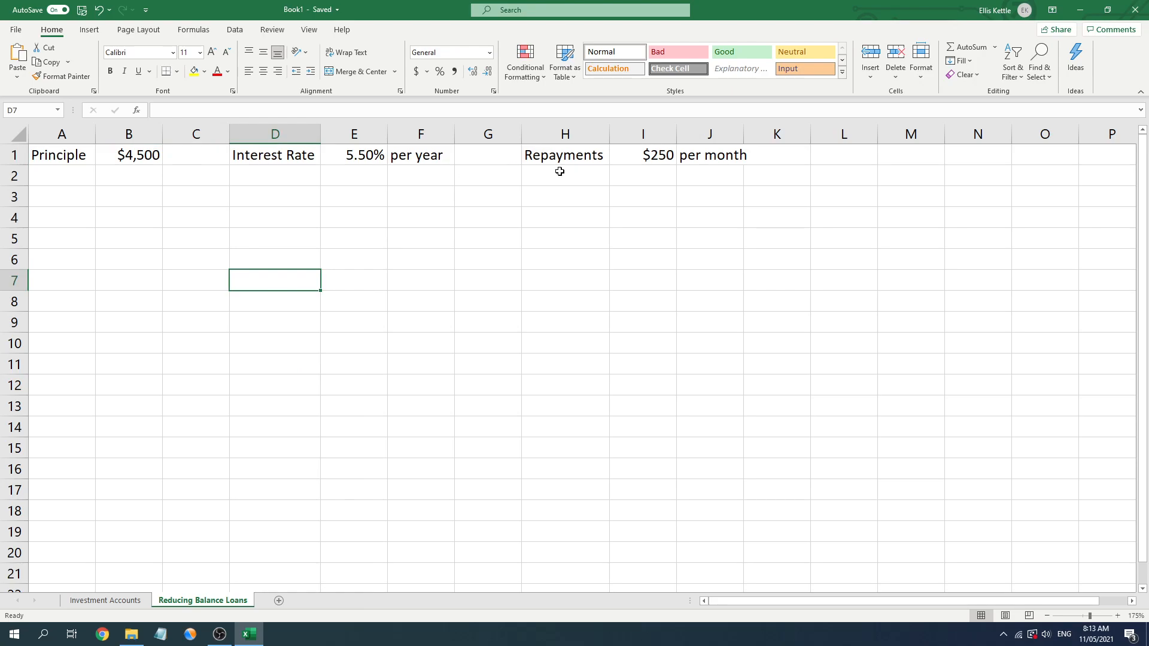
left_click(651, 151)
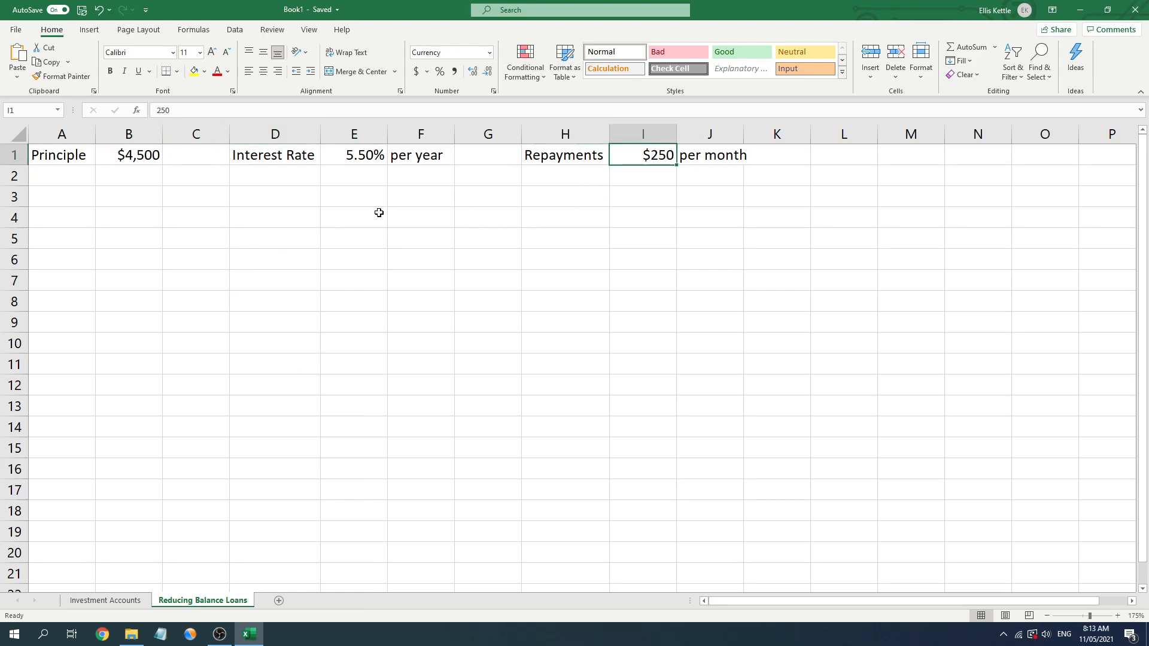
left_click(356, 157)
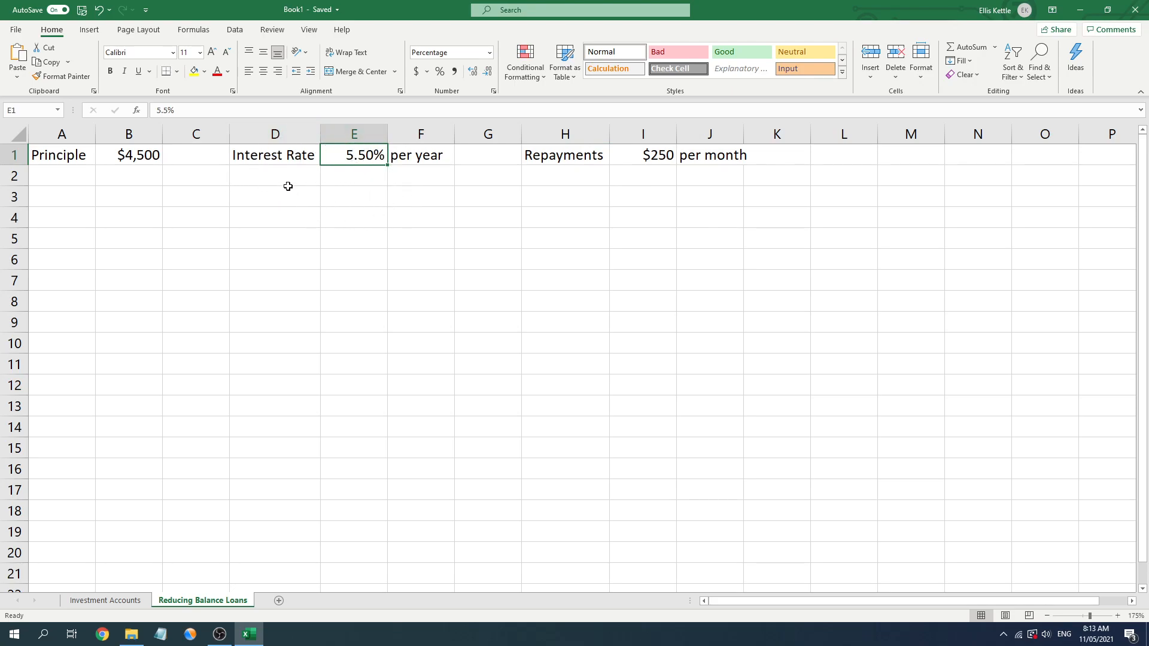
left_click(110, 154)
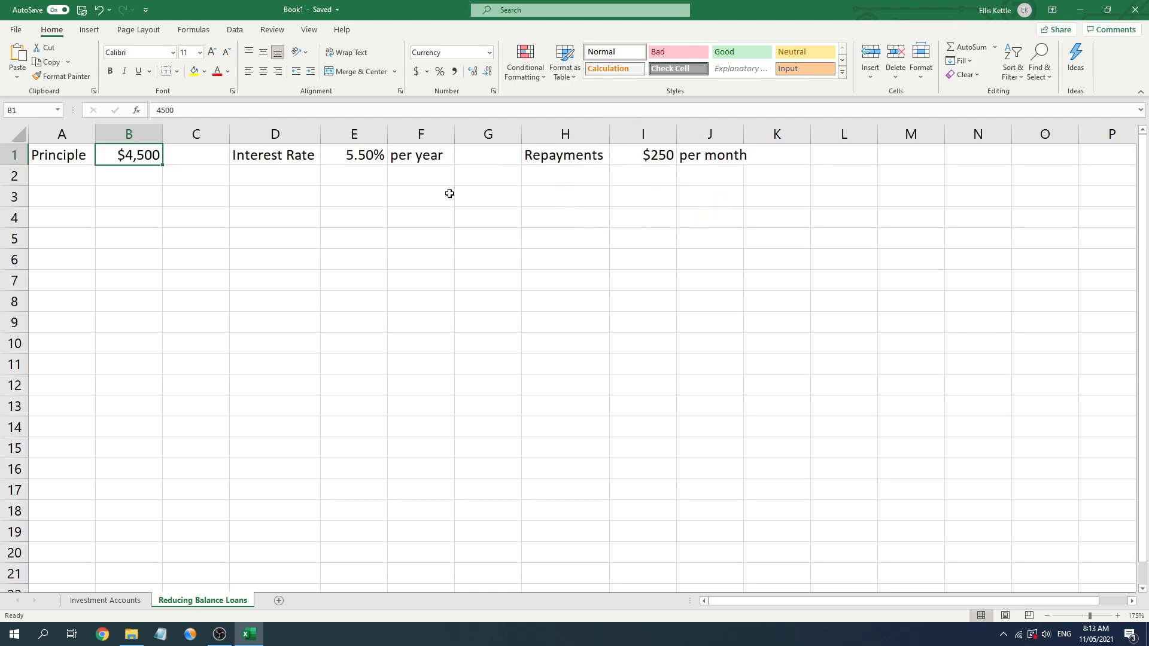
- Enter the table headings Months, Principle, Interest, Repayment and Balance in A4:E4
left_click(78, 215)
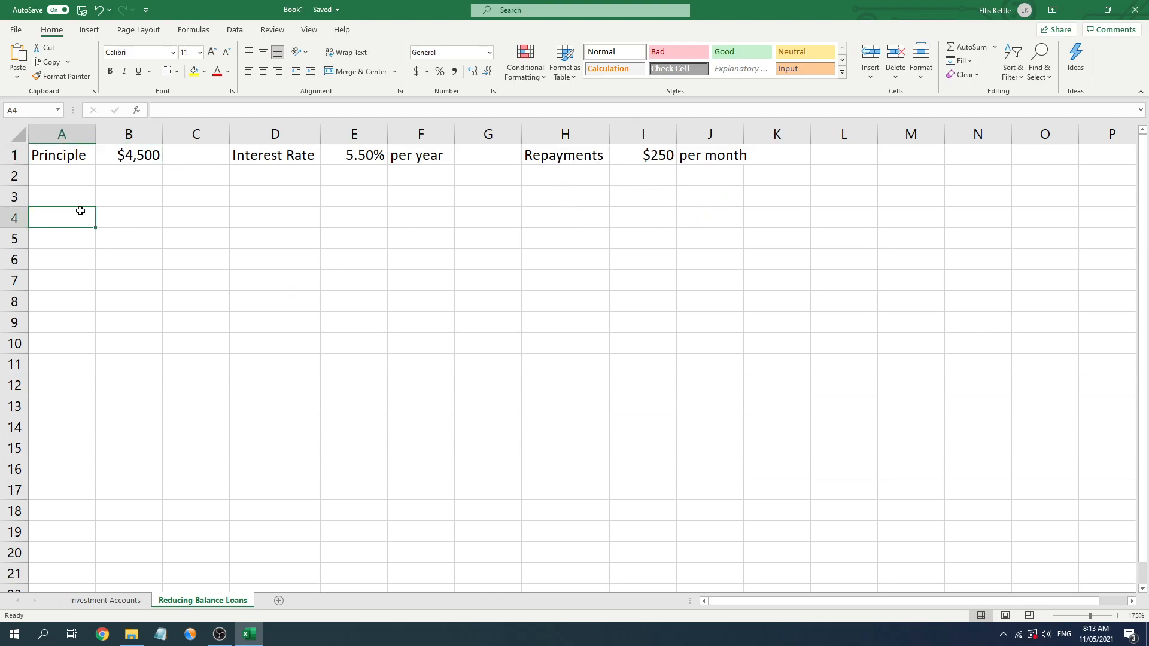
type("Months")
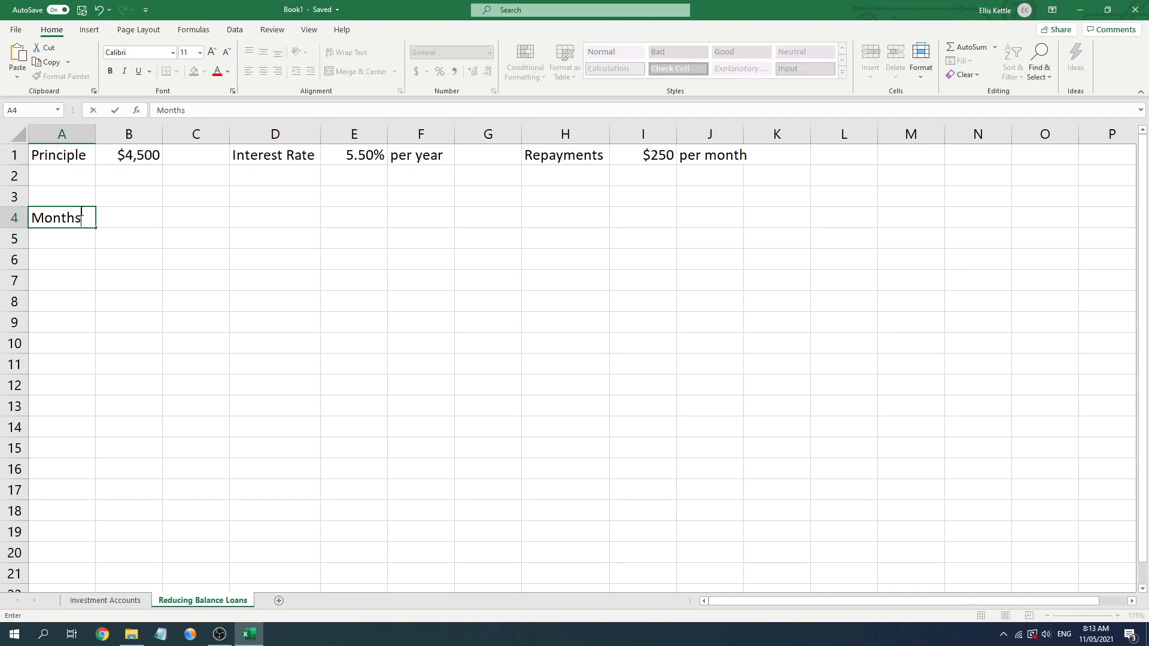
key("Tab")
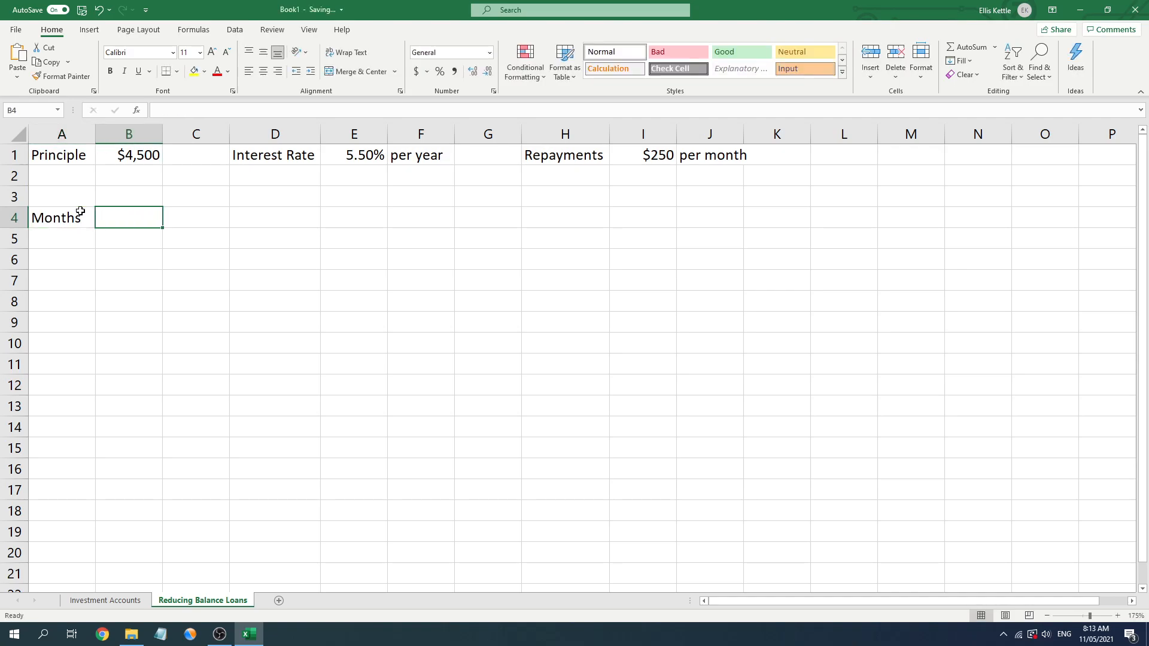
type("Principle")
key("Tab")
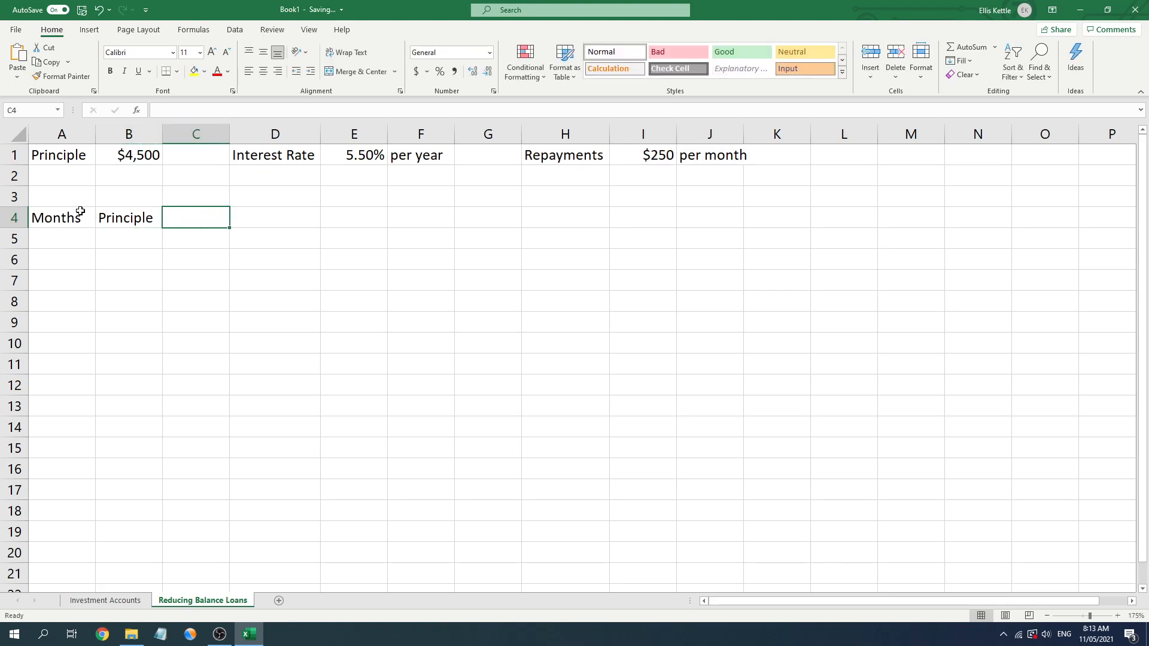
type("Interest")
key("Tab")
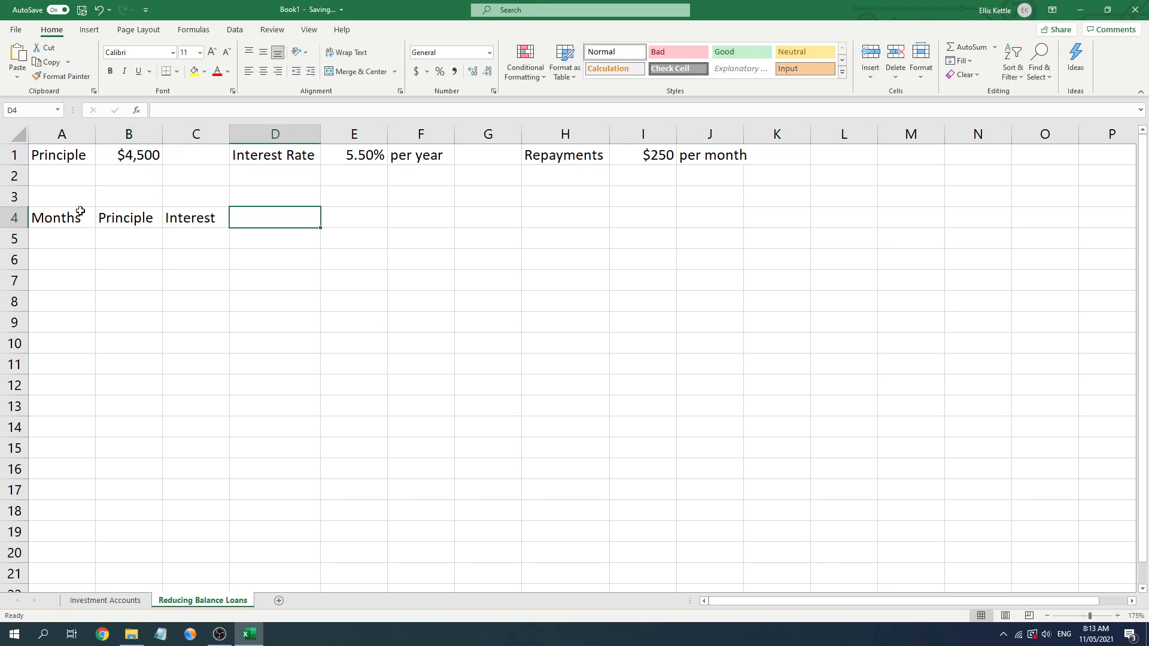
type("Repayment")
key("Tab")
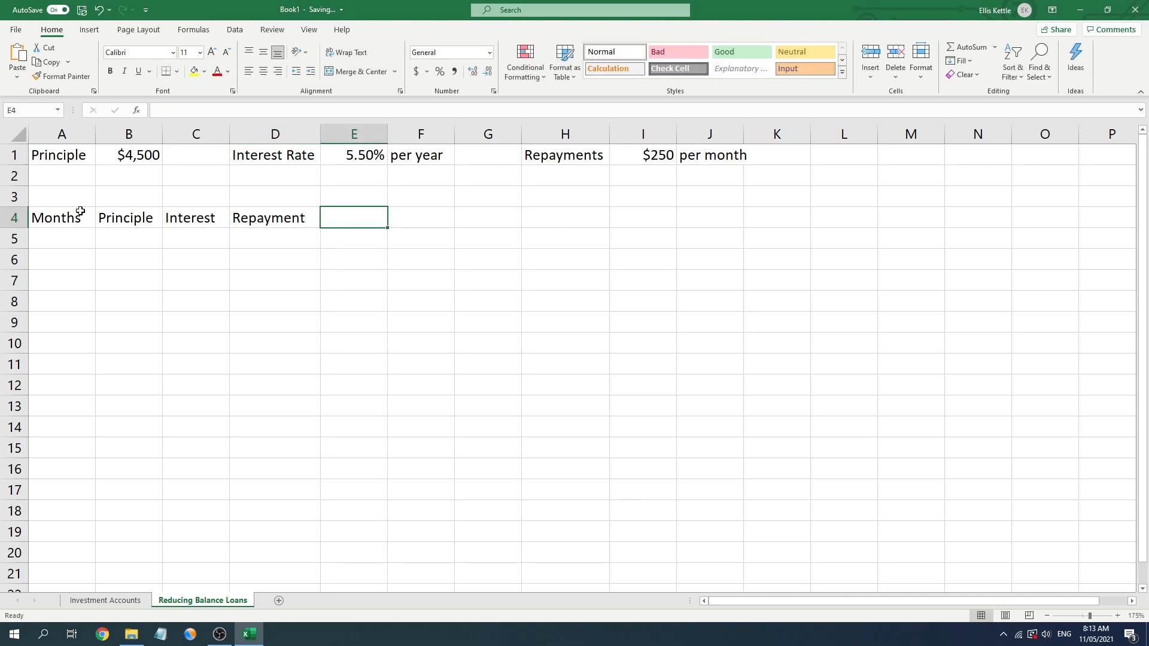
type("Balance")
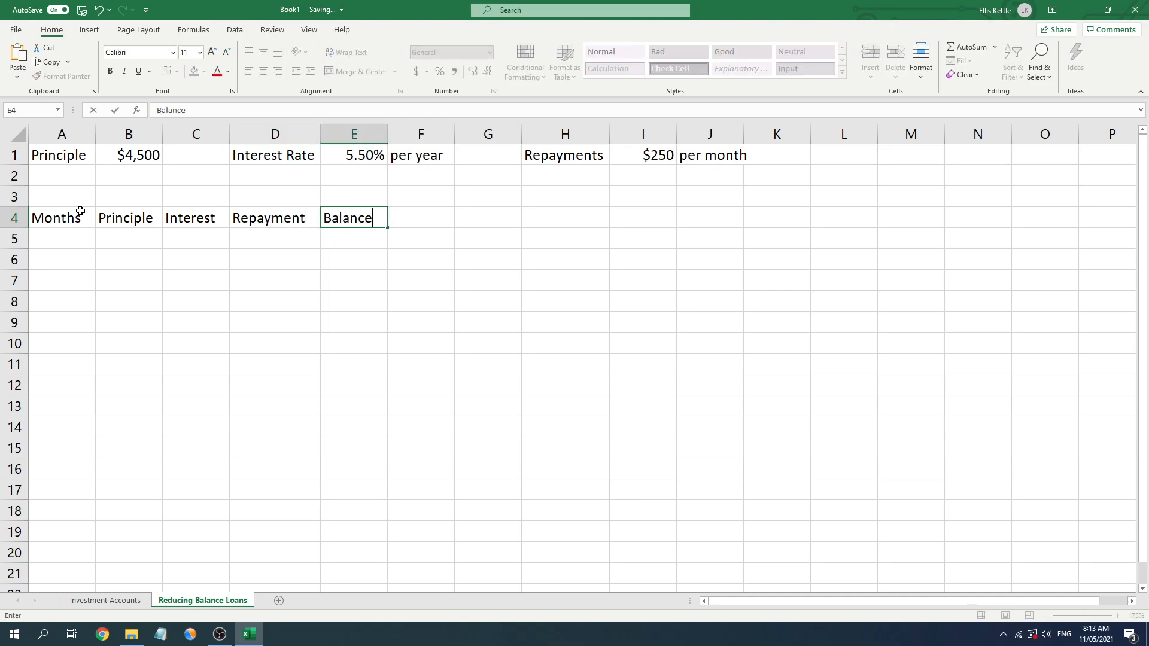
key("Return")
- Start the Months column with 0 in A5 and the formula =A5+1 in A6
type("0")
key("Return")
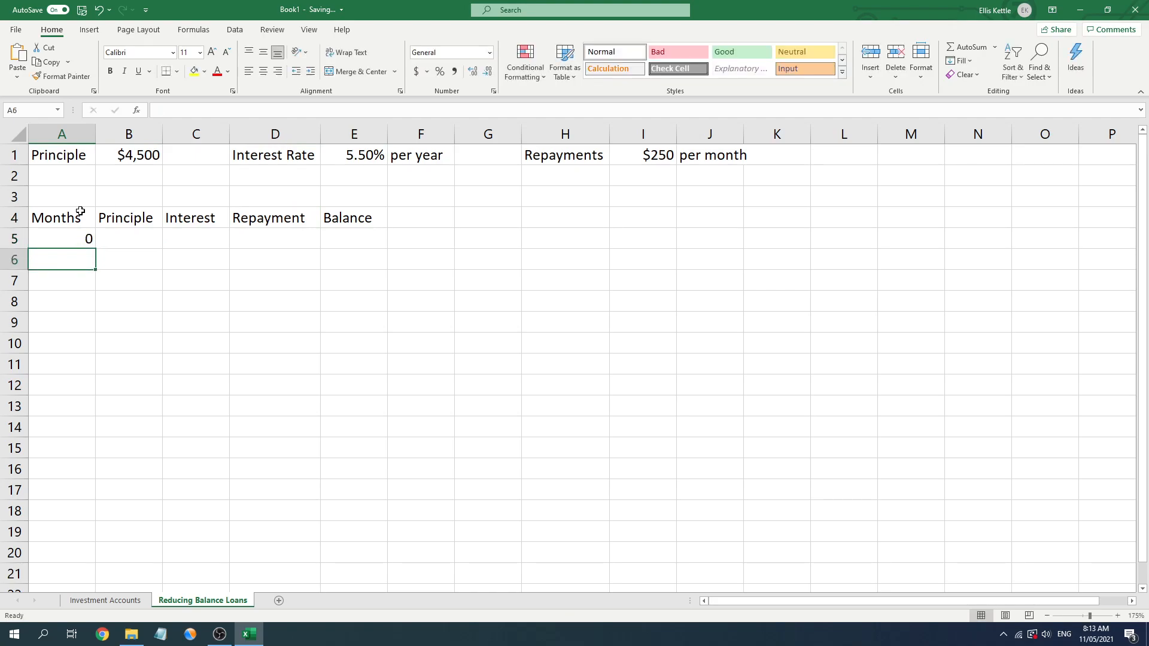
type("=")
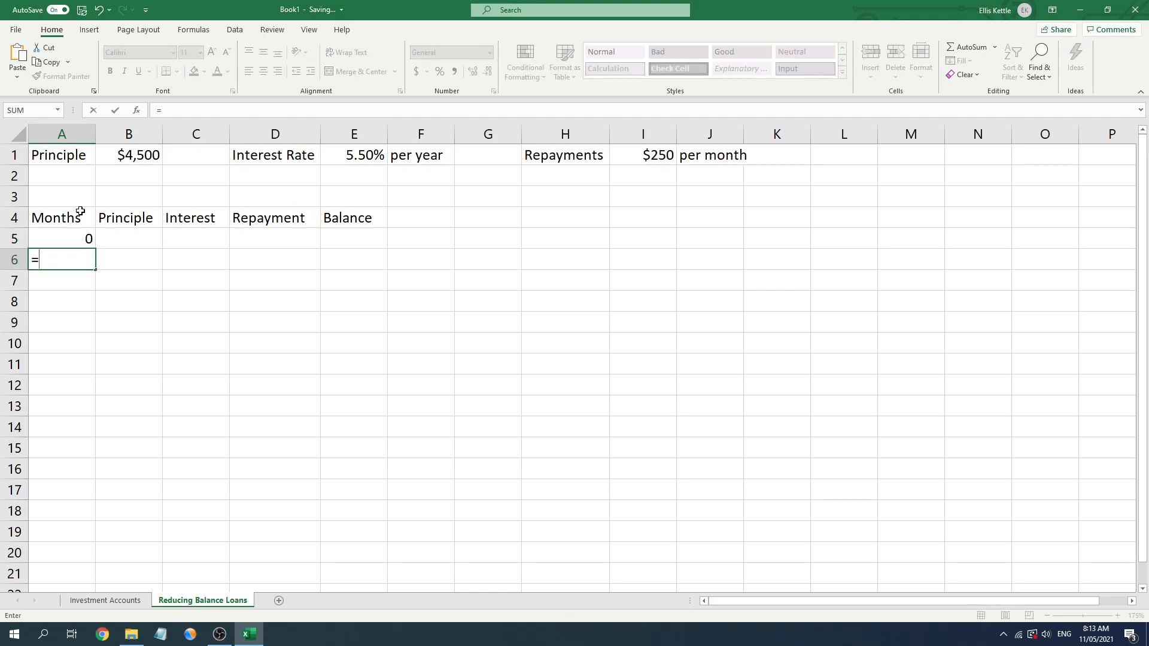
left_click(71, 241)
type("+")
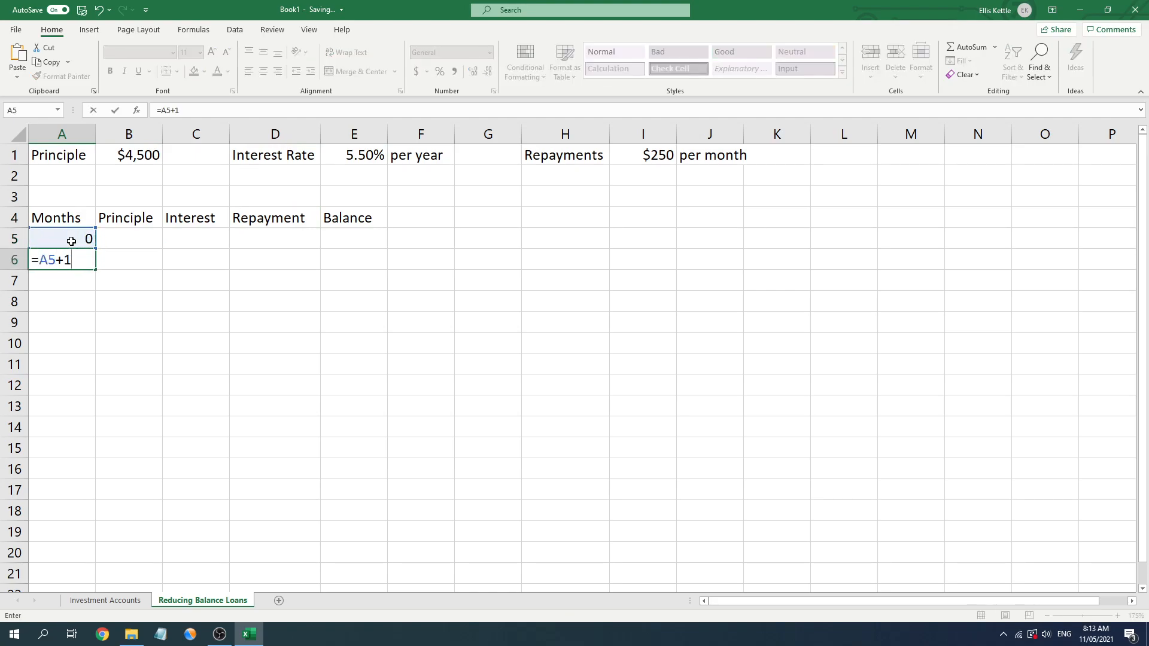
type("1")
key("Return")
- Try filling the month formula from A6 down to A15, and undo the fill
left_click(86, 260)
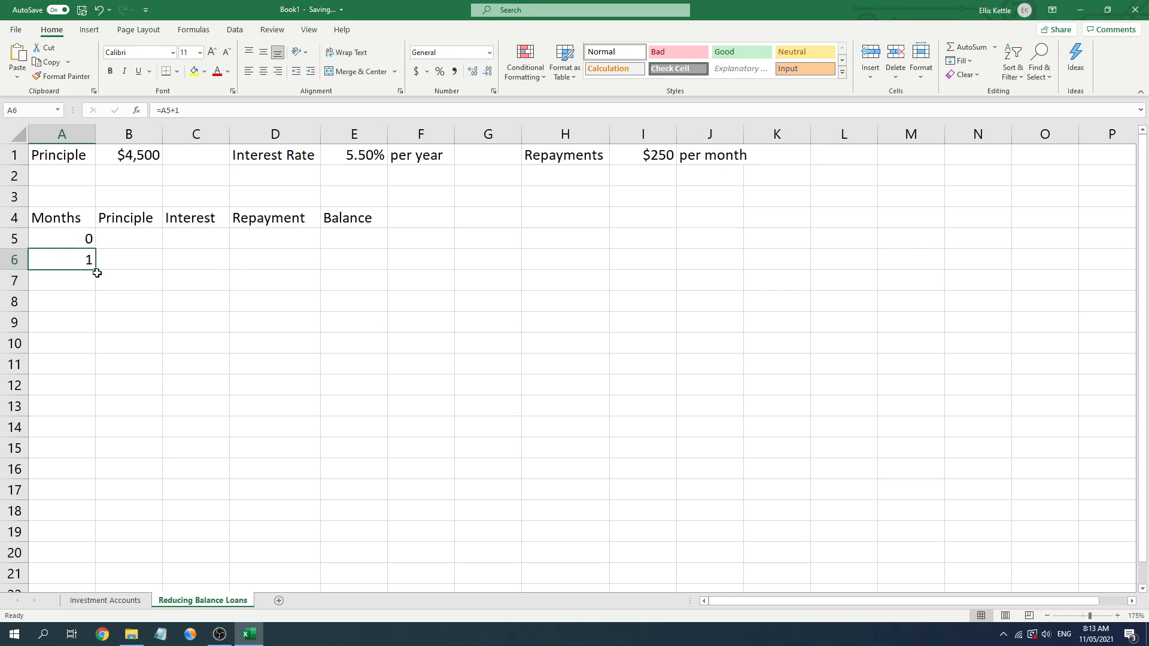
left_click_drag(97, 272, 93, 456)
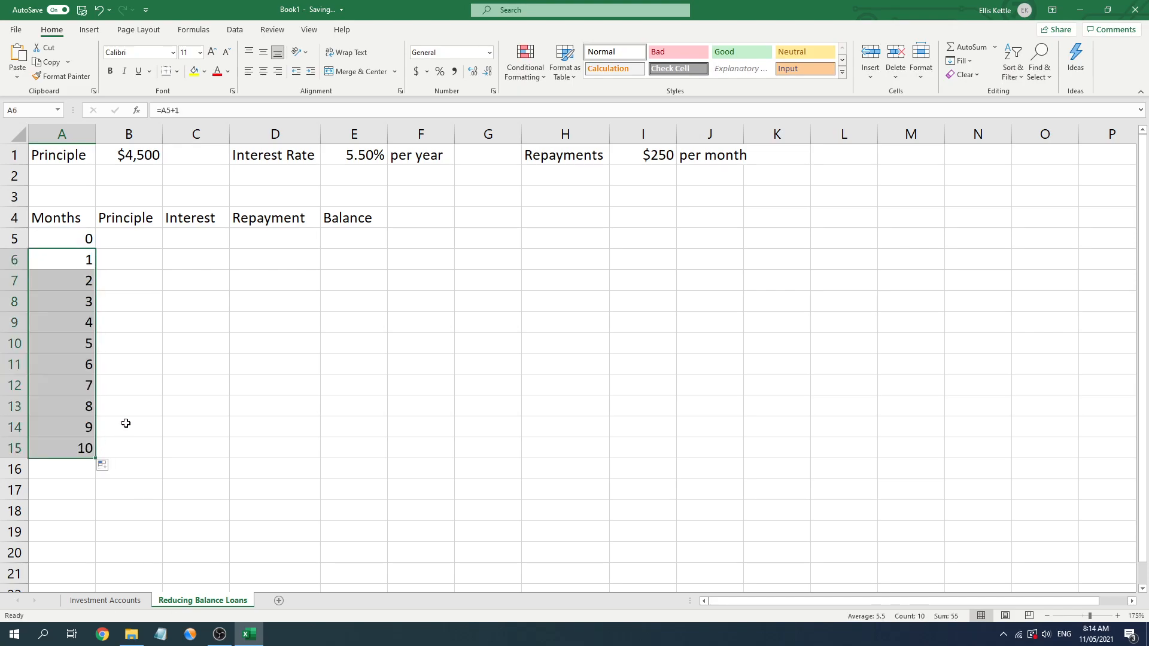
key("ctrl+z")
- Enter 4500 as the month 0 principle in B5 and format it as dollar accounting without decimals
left_click(122, 240)
right_click(128, 246)
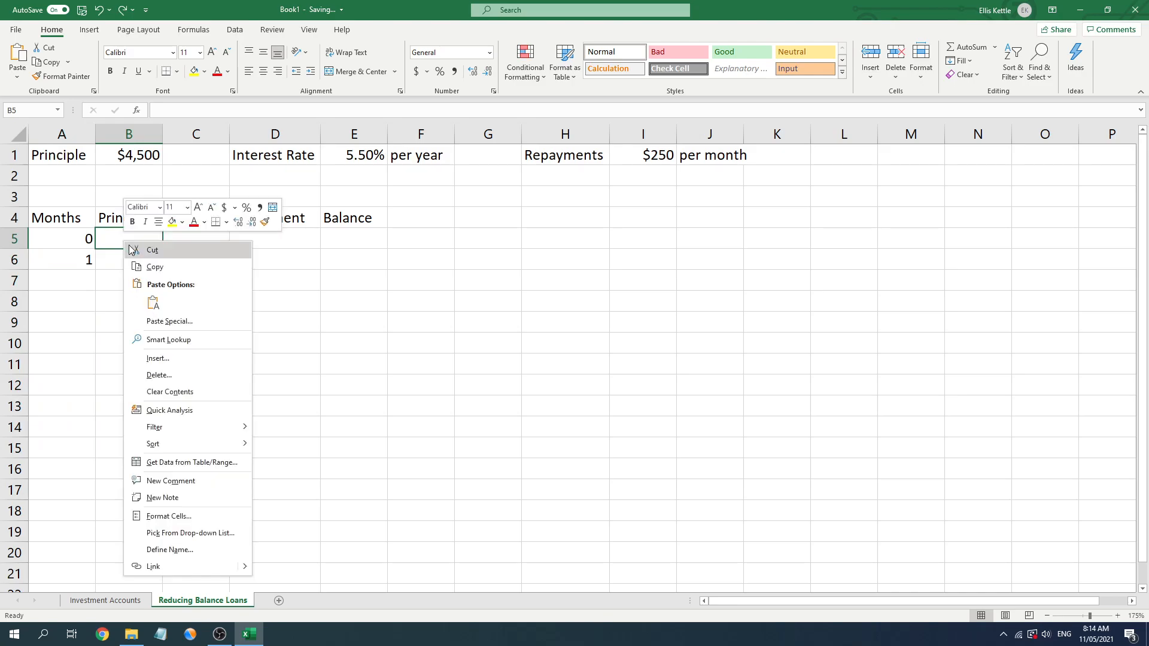
left_click(108, 244)
type("4500")
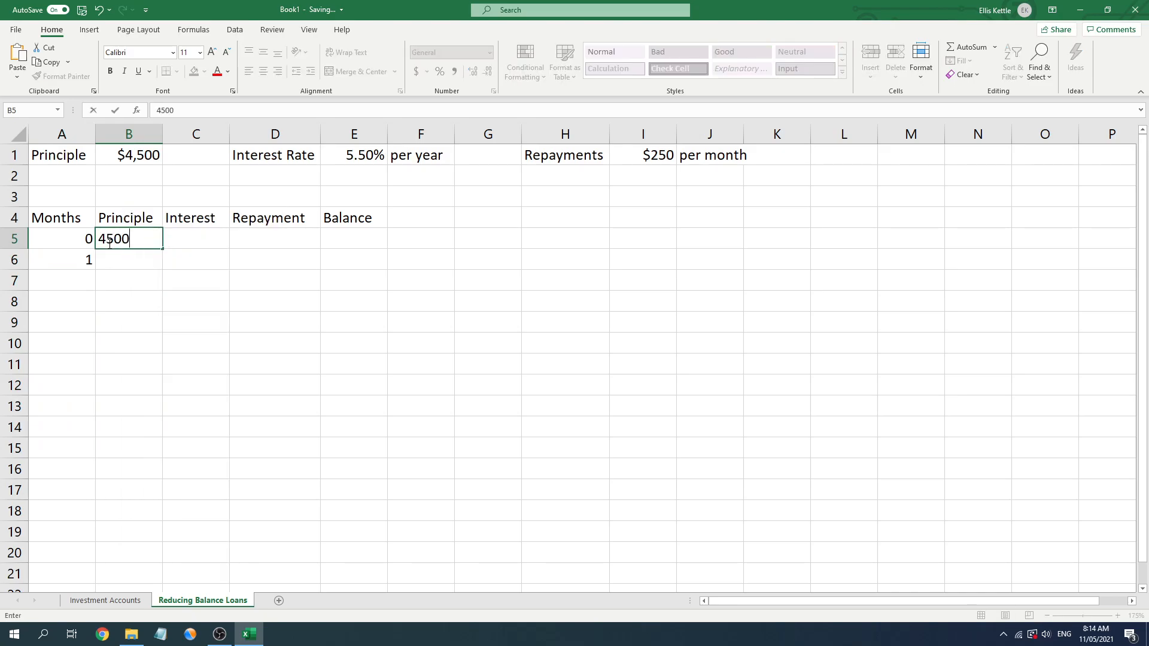
key("Return")
left_click(108, 244)
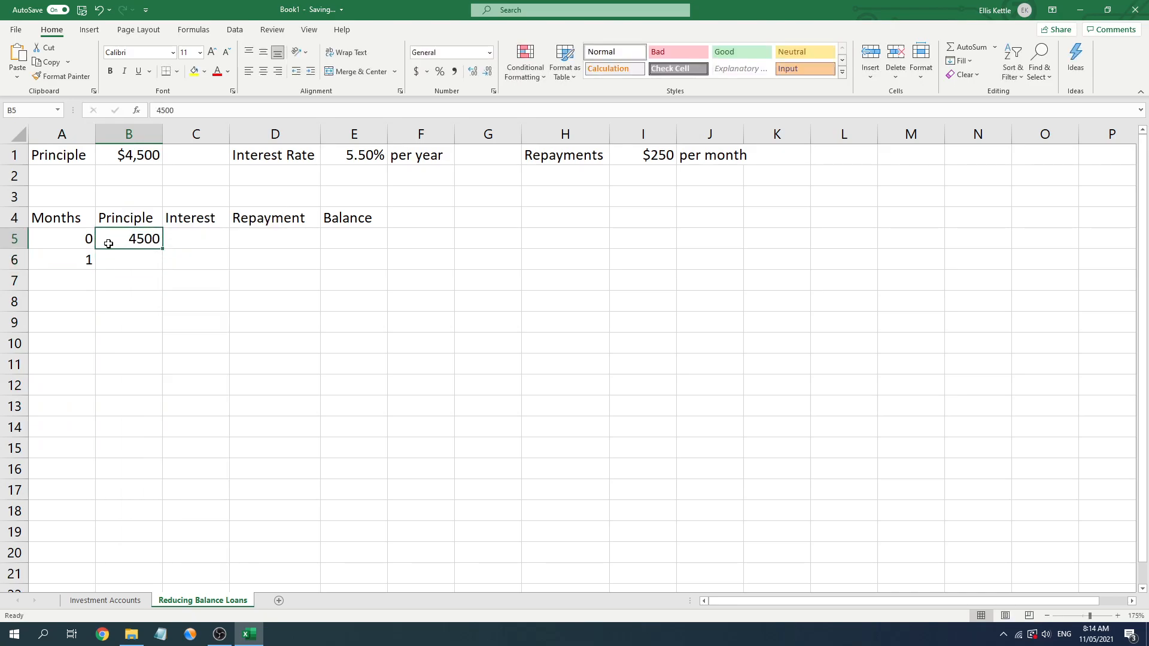
left_click(416, 75)
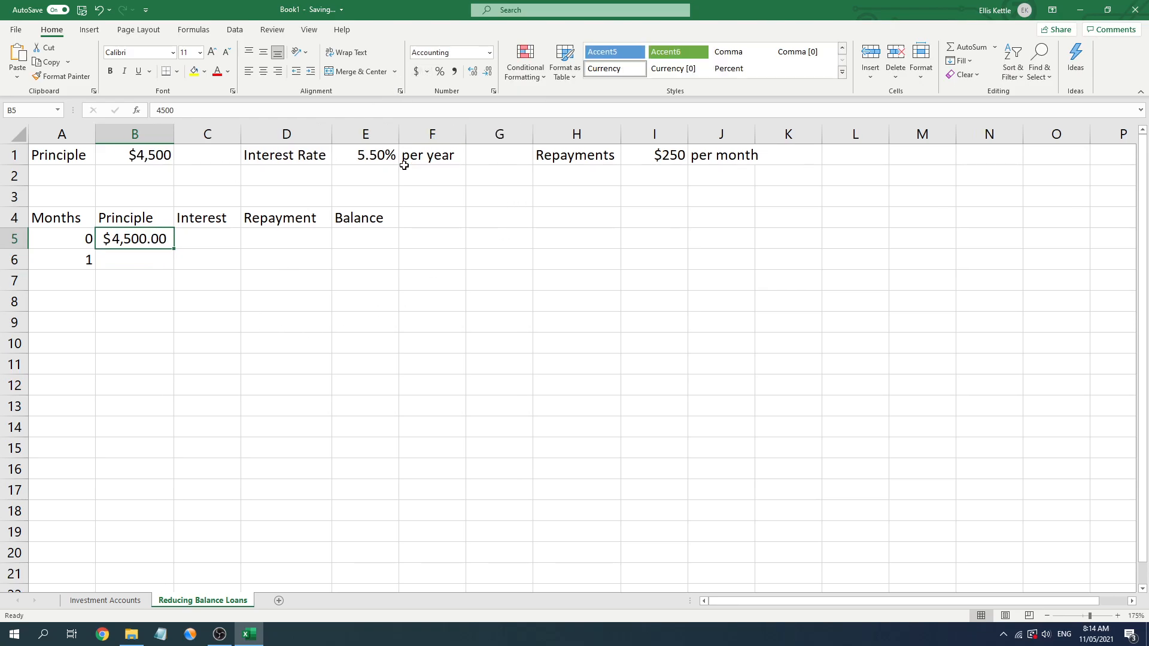
left_click(478, 73)
left_click(488, 73)
left_click(487, 73)
left_click(488, 72)
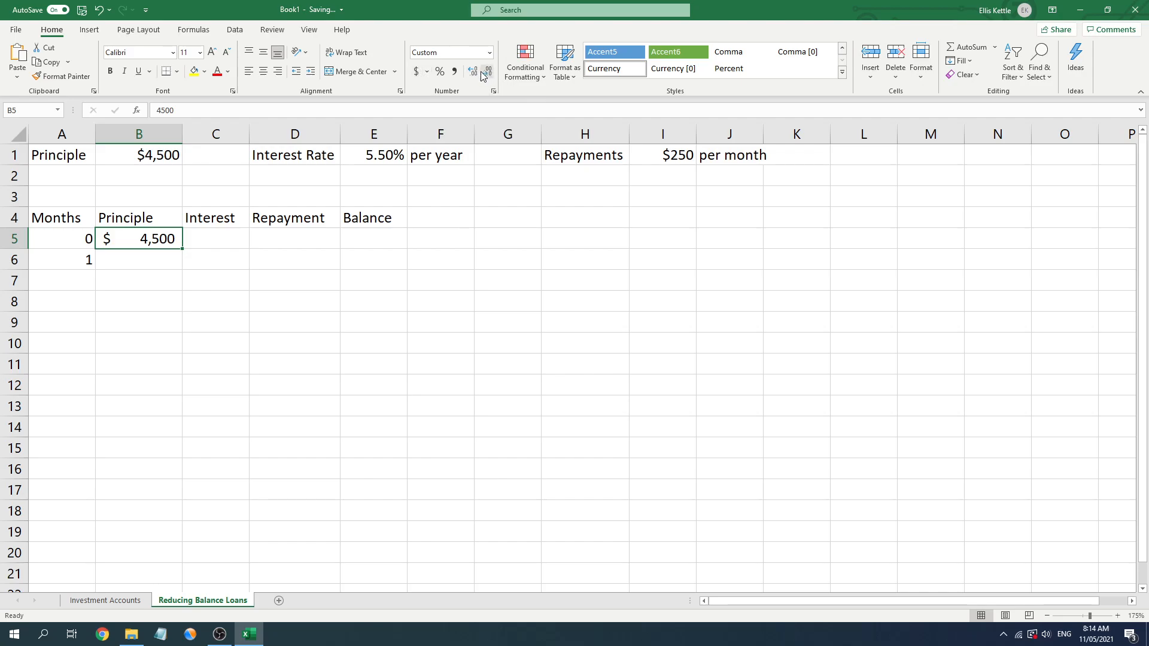
- Enter $250 as the month 0 repayment in D5
left_click(224, 243)
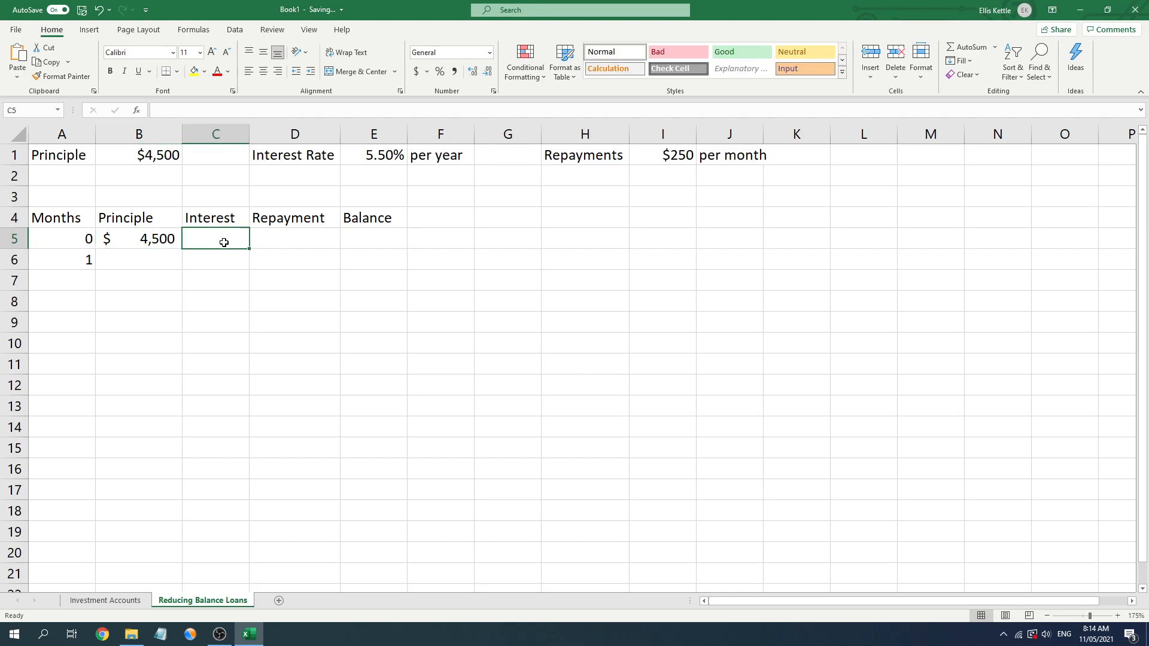
left_click(293, 237)
type("$250")
key("Return")
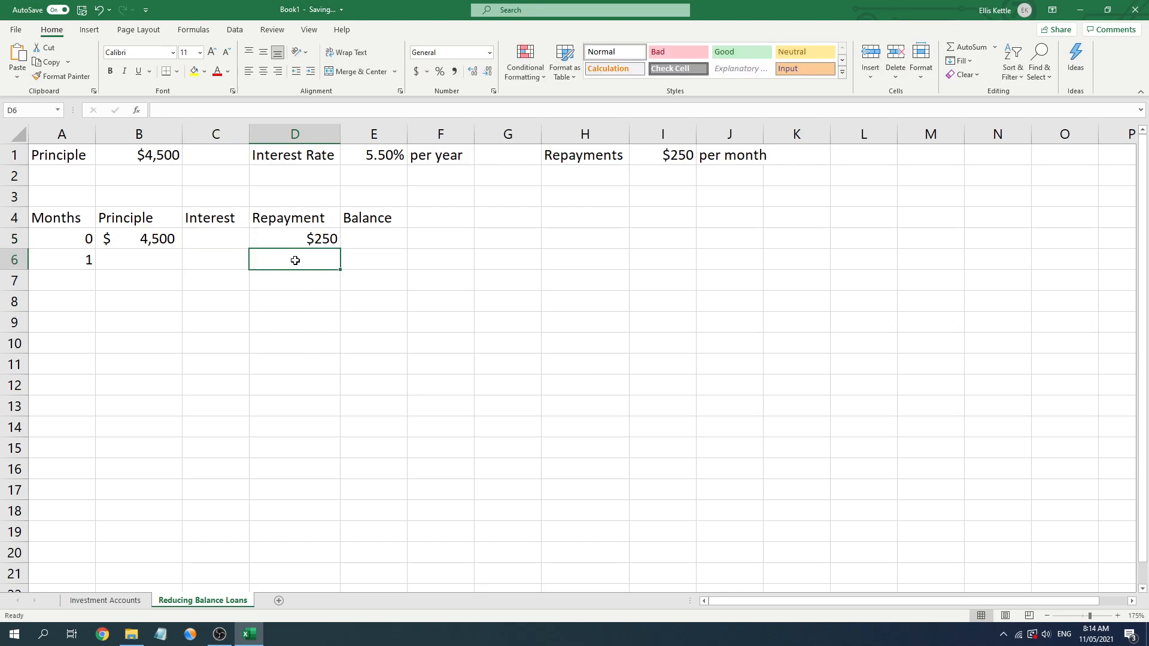
- Check the interest rate layout on the Investment Accounts sheet, and label F2 on the loan sheet as "per month"
left_click(237, 241)
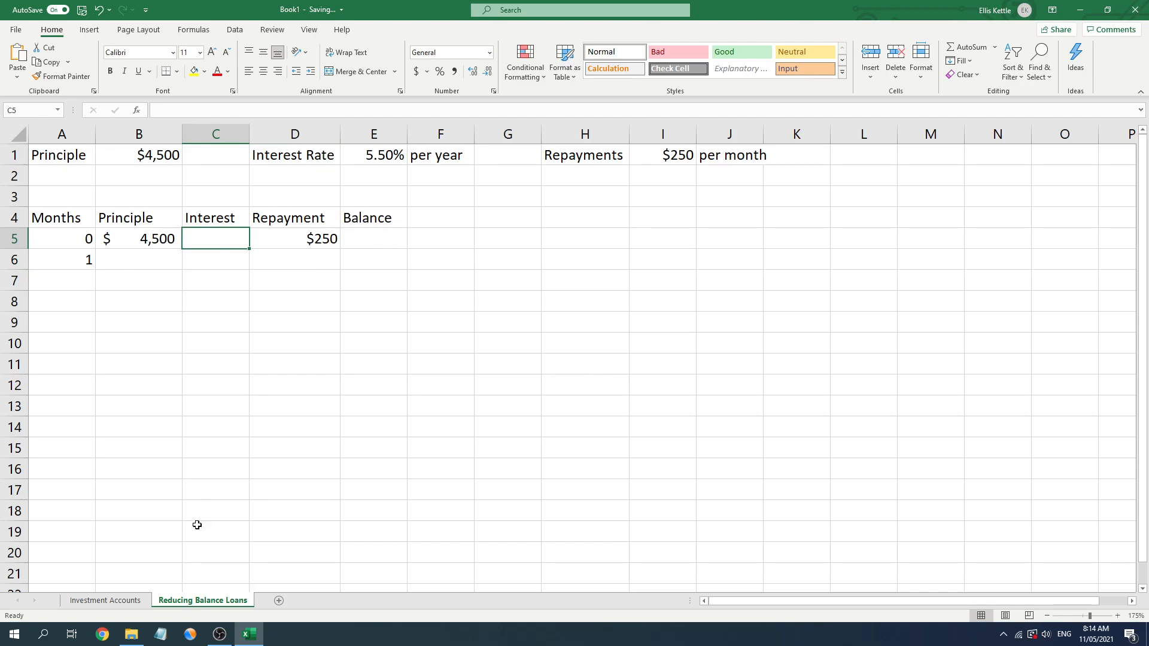
left_click(106, 601)
left_click(416, 157)
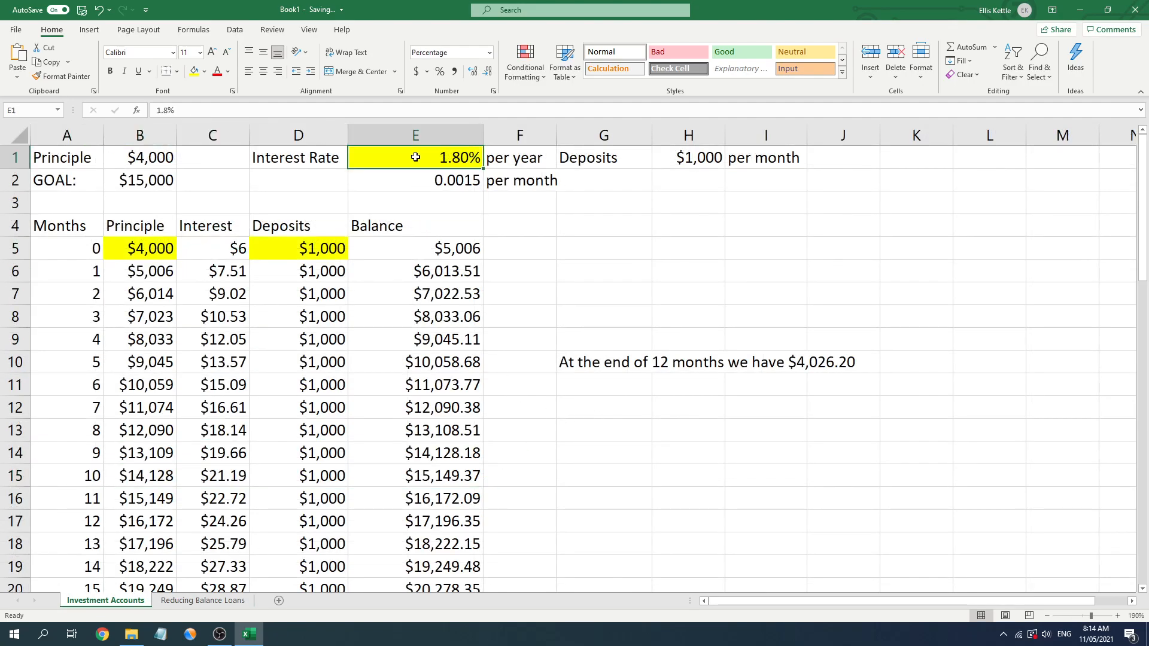
left_click(202, 600)
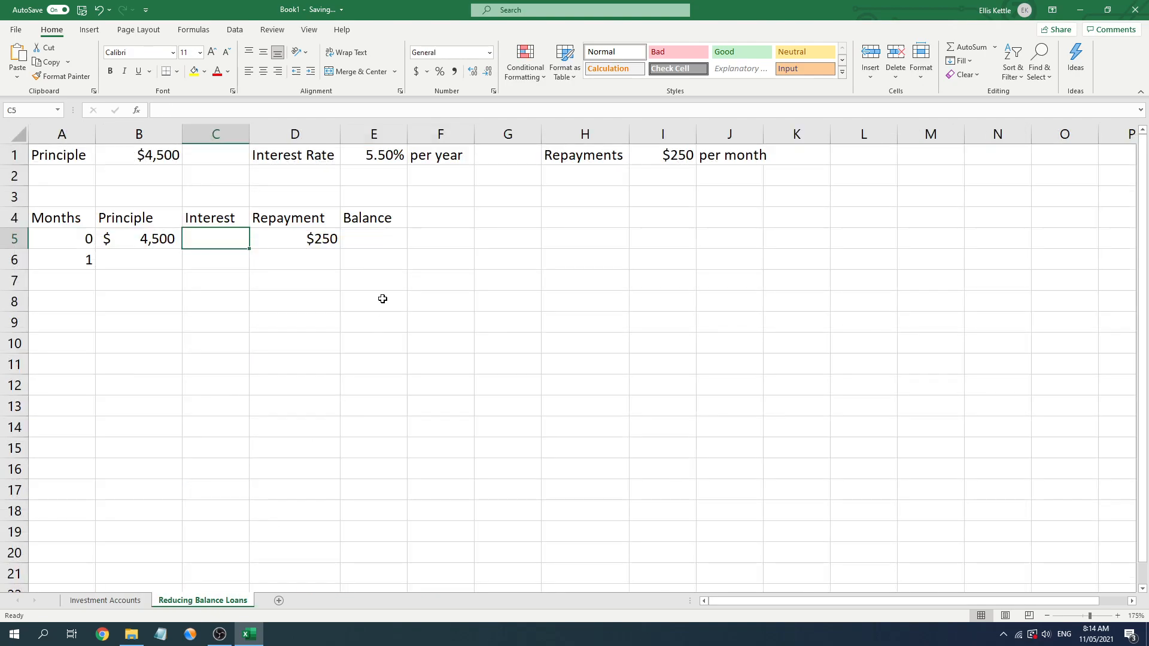
left_click(713, 155)
left_click(404, 177)
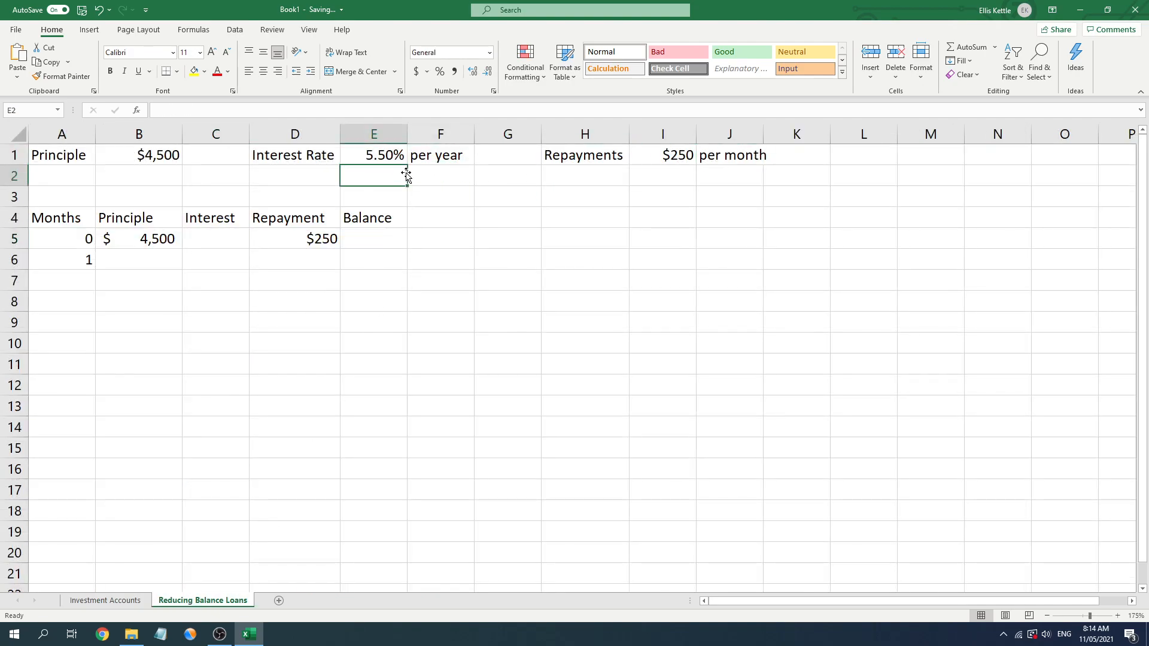
left_click(445, 181)
type("per month")
key("Return")
- Calculate the monthly interest rate in E2 with the formula =E1/12
left_click(445, 180)
key("Left")
type("=")
left_click(375, 154)
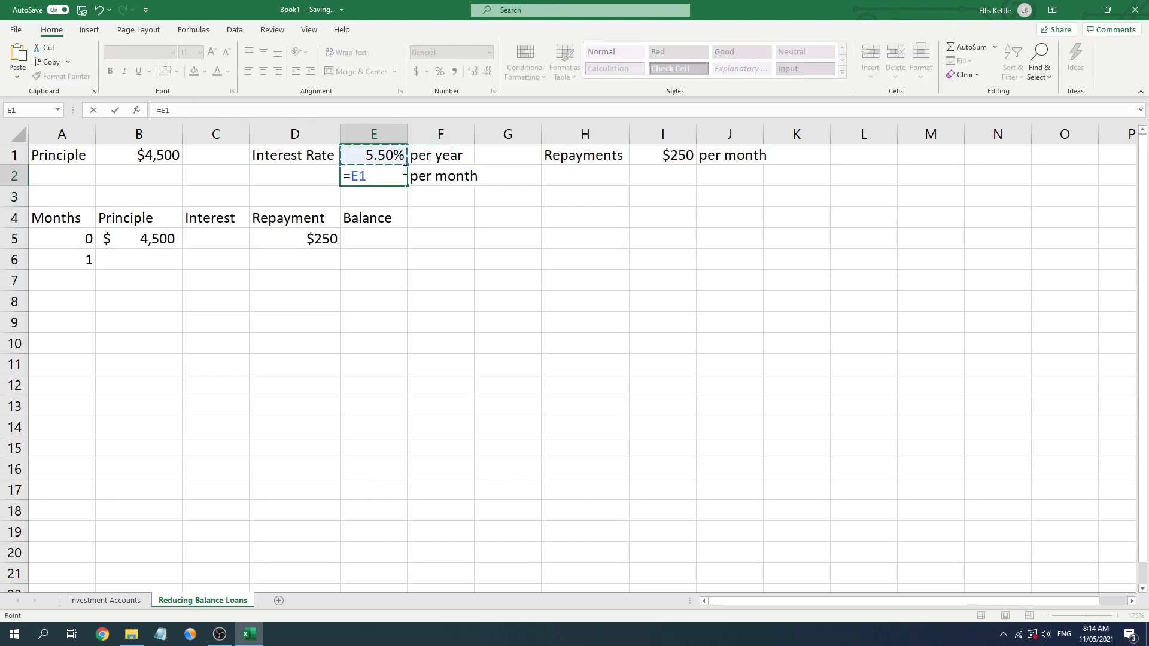
type("/12")
key("Return")
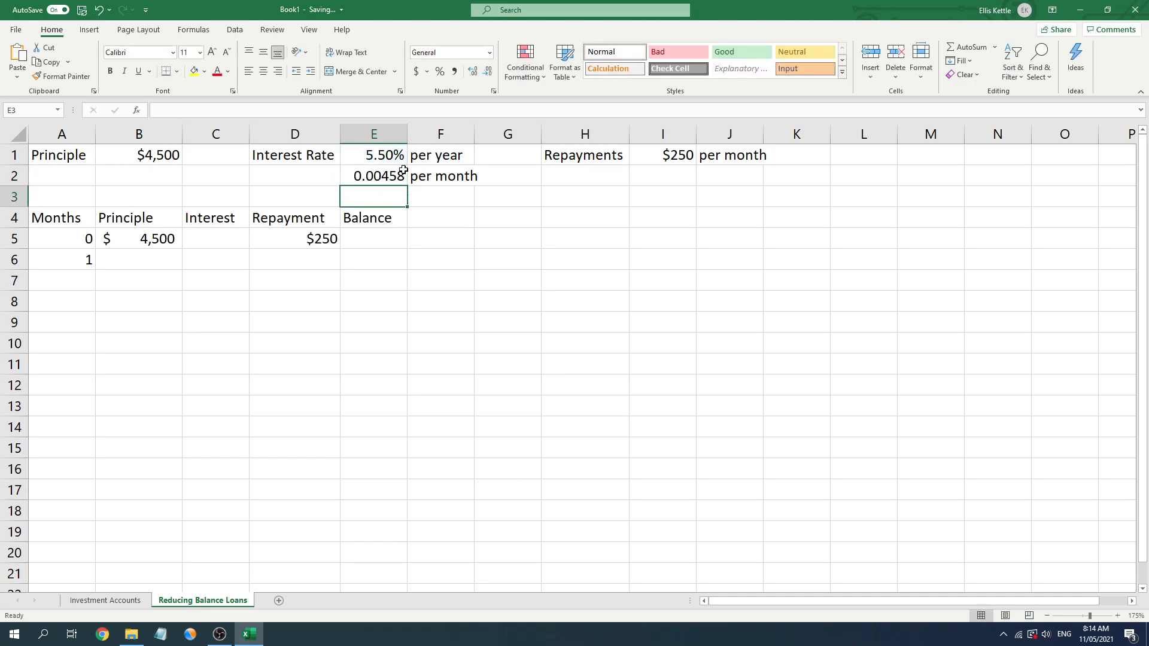
left_click(380, 180)
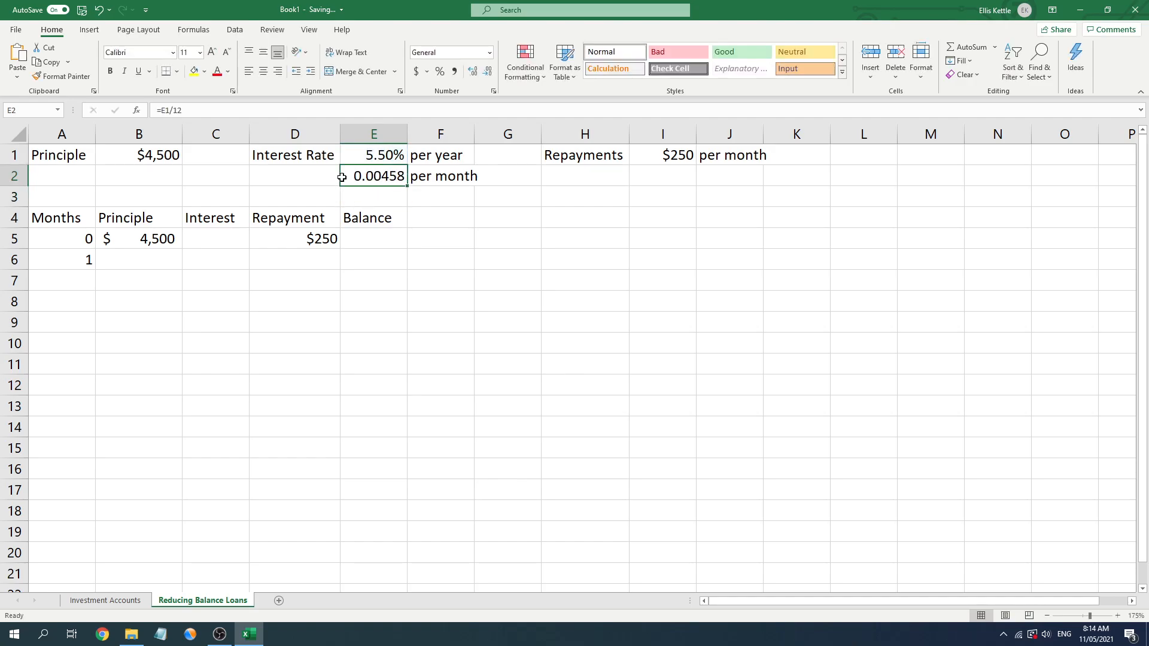
- Calculate the month 0 interest in C5 with =B5*$E$2, keeping the monthly rate as an absolute reference
left_click(235, 238)
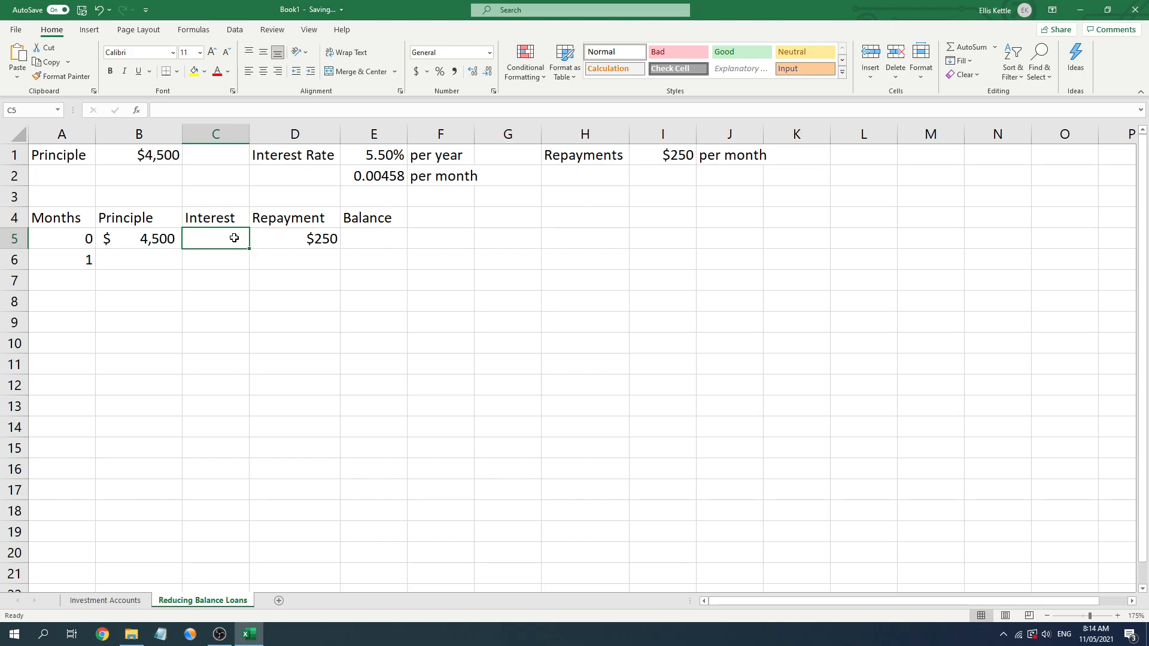
type("=")
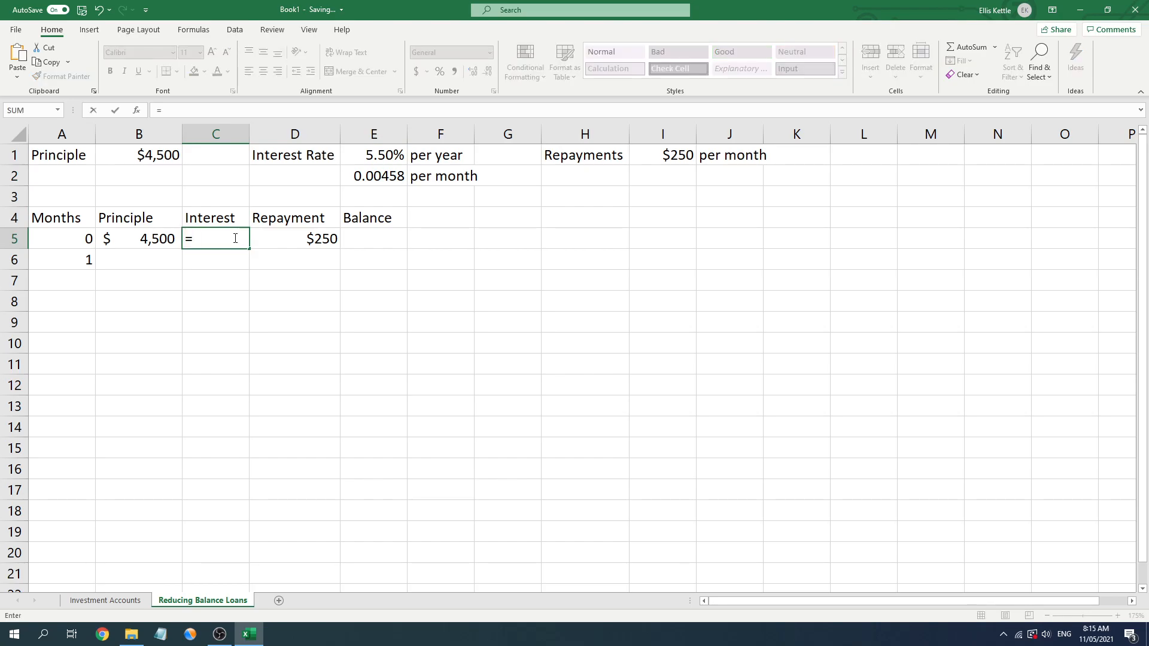
left_click(151, 239)
type("*")
left_click(379, 173)
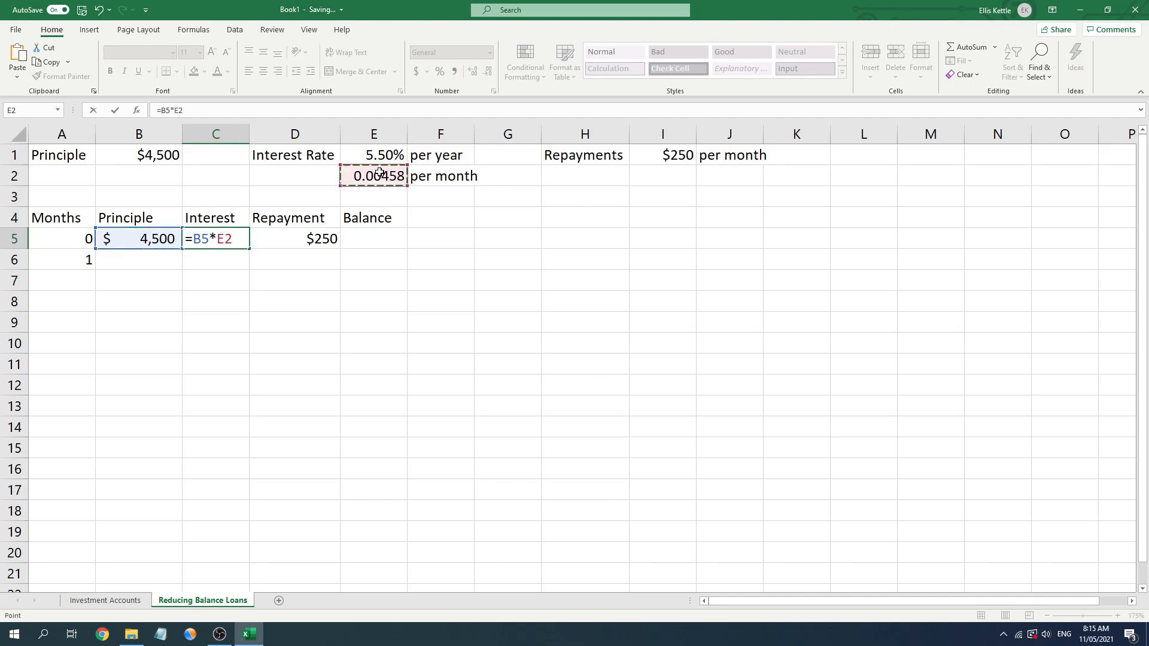
left_click(220, 240)
type("$")
left_click(232, 238)
type("$")
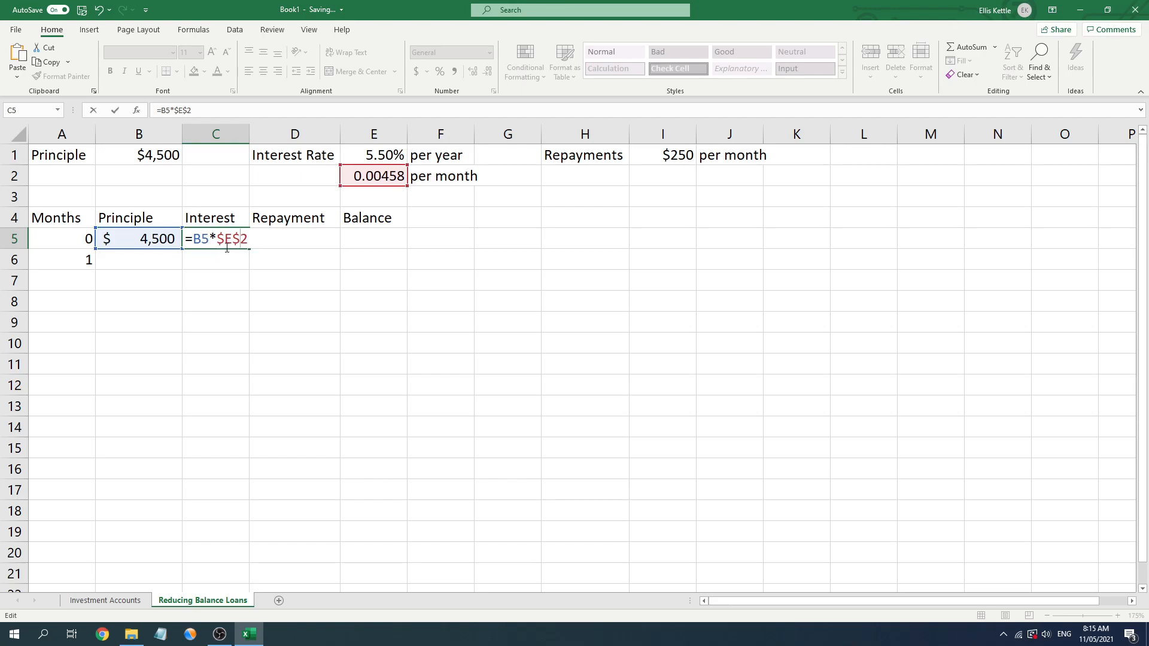
key("Return")
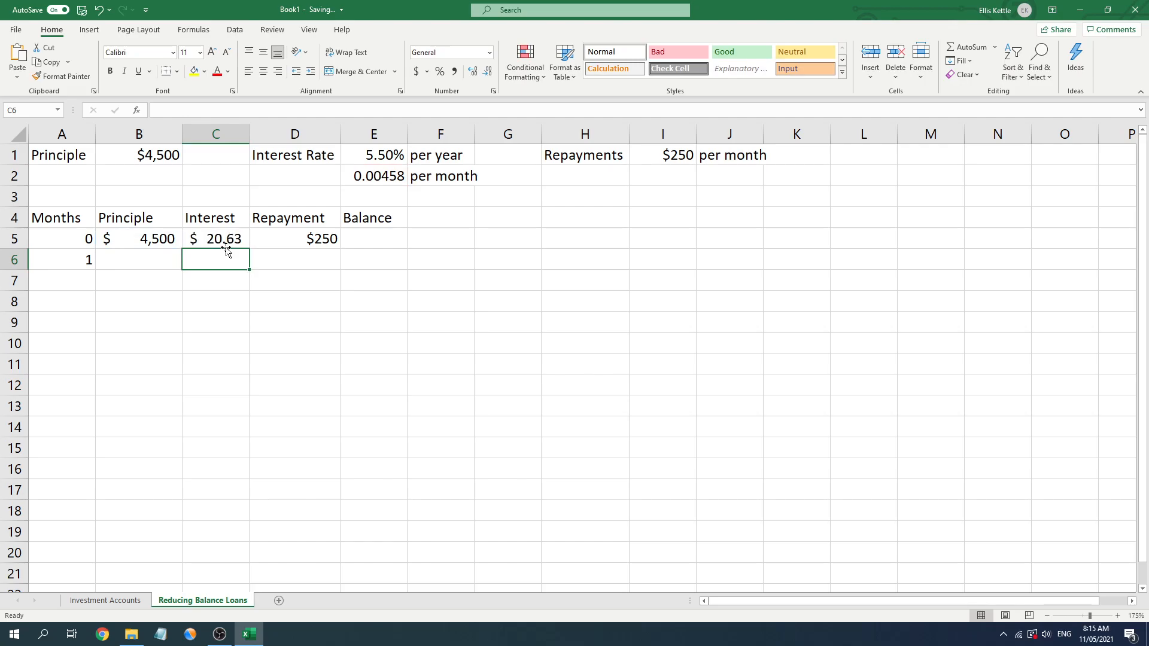
- Calculate the month 0 balance in E5 with the formula =B5+C5-D5
left_click(279, 234)
left_click(383, 236)
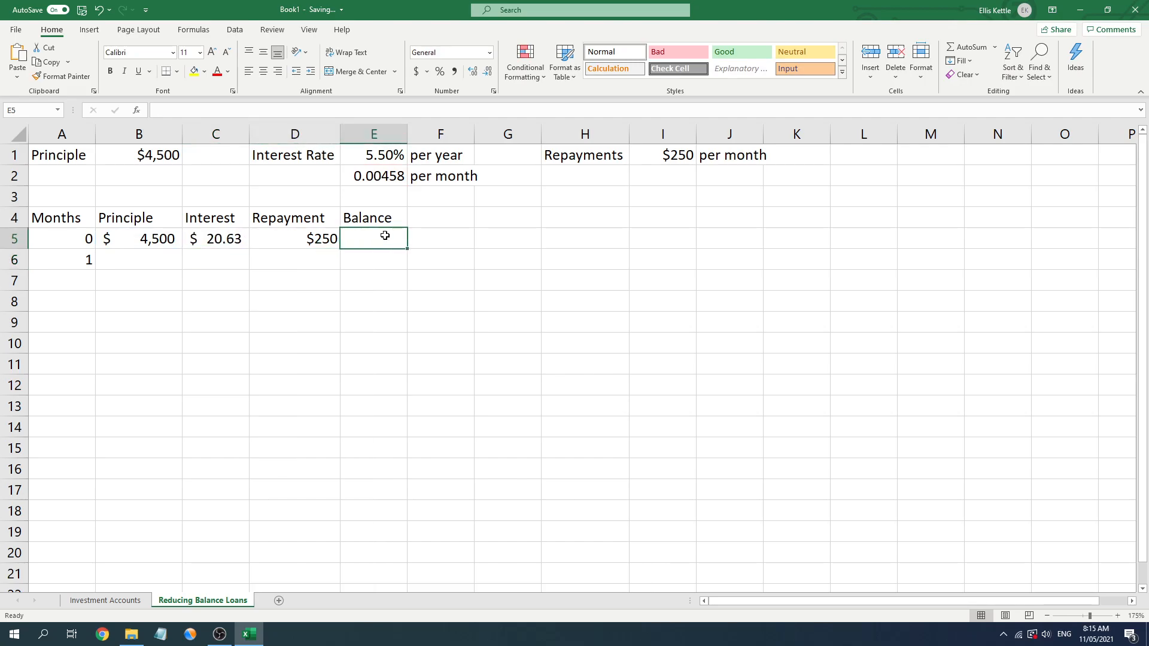
type("=")
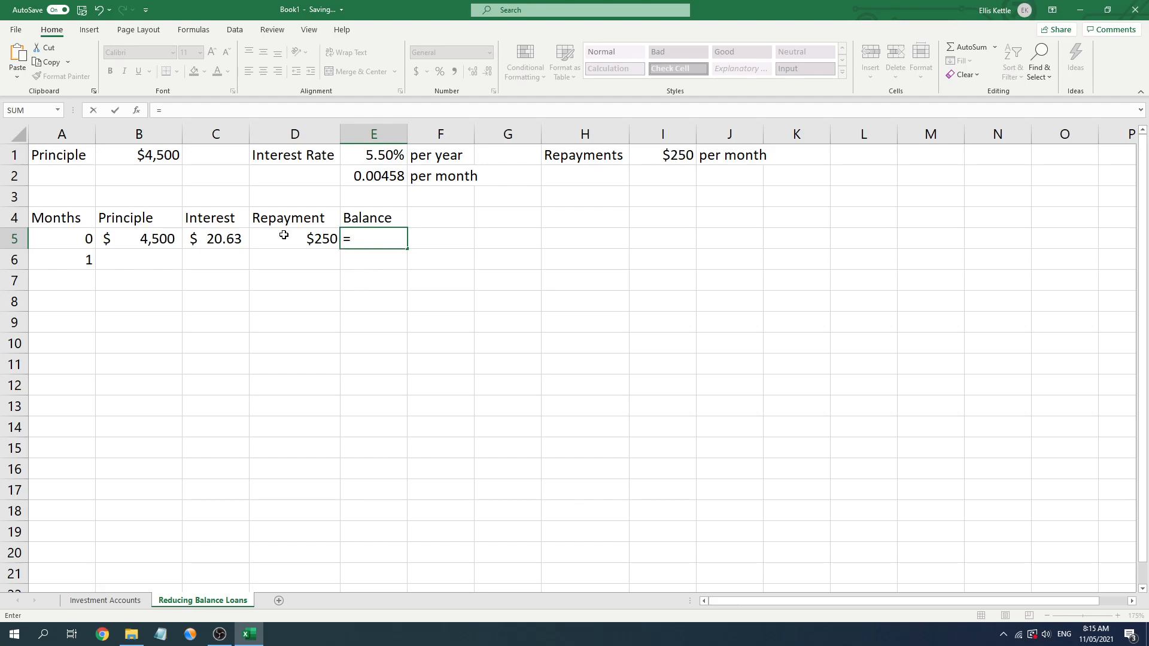
left_click(171, 237)
type("+")
left_click(217, 238)
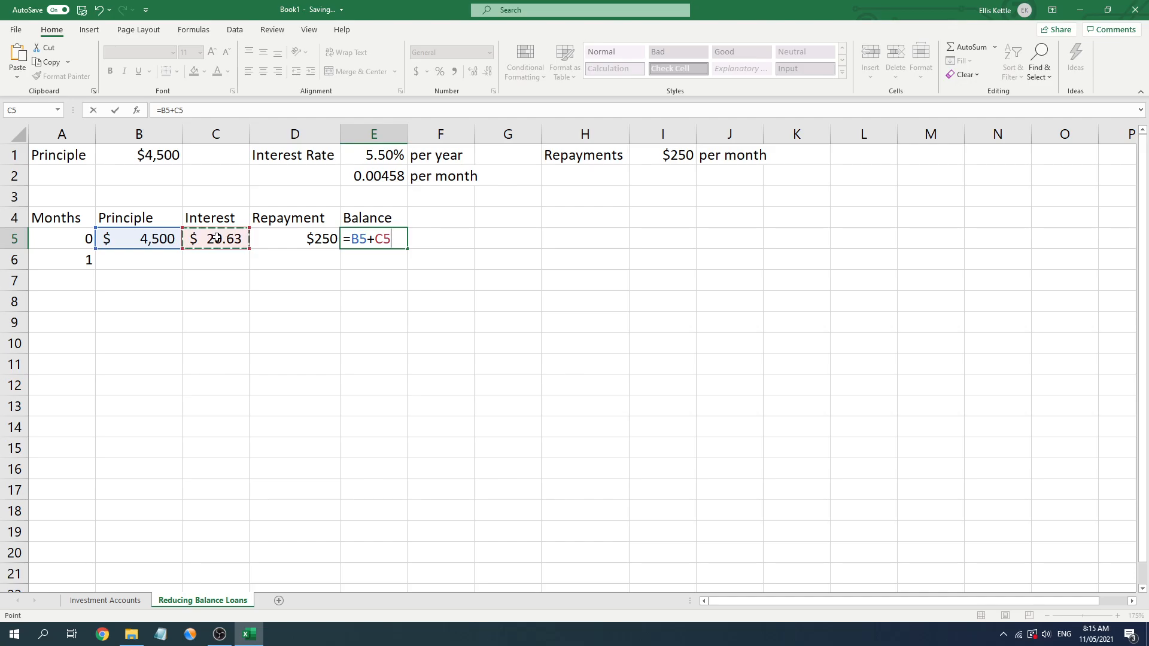
type("-")
left_click(307, 241)
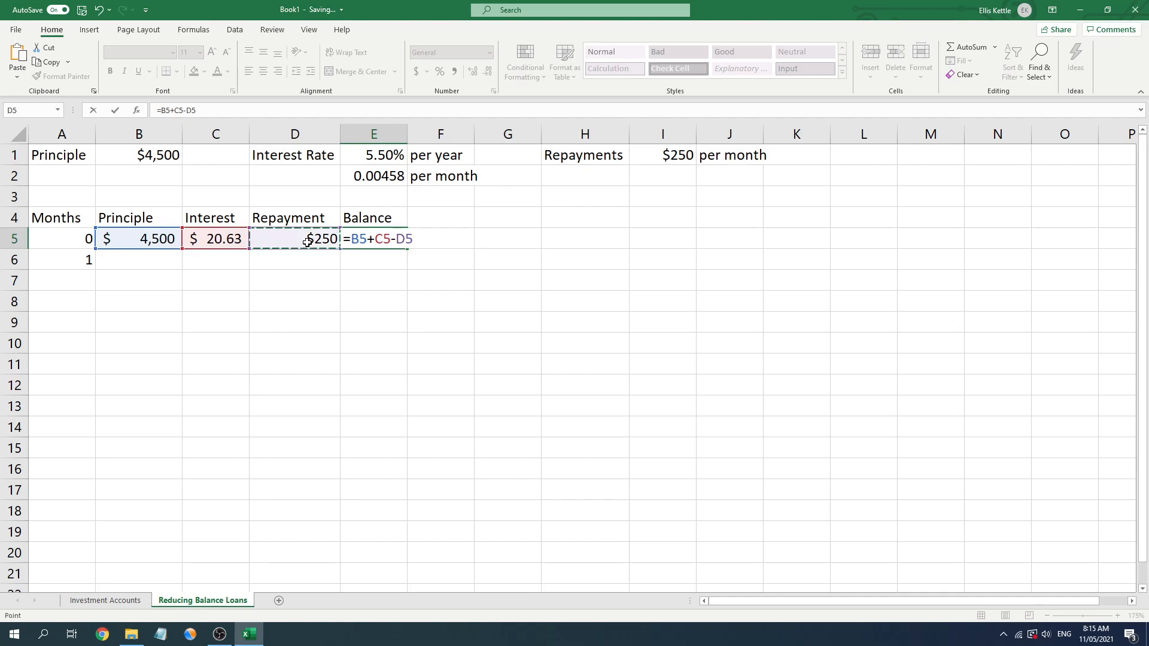
key("Return")
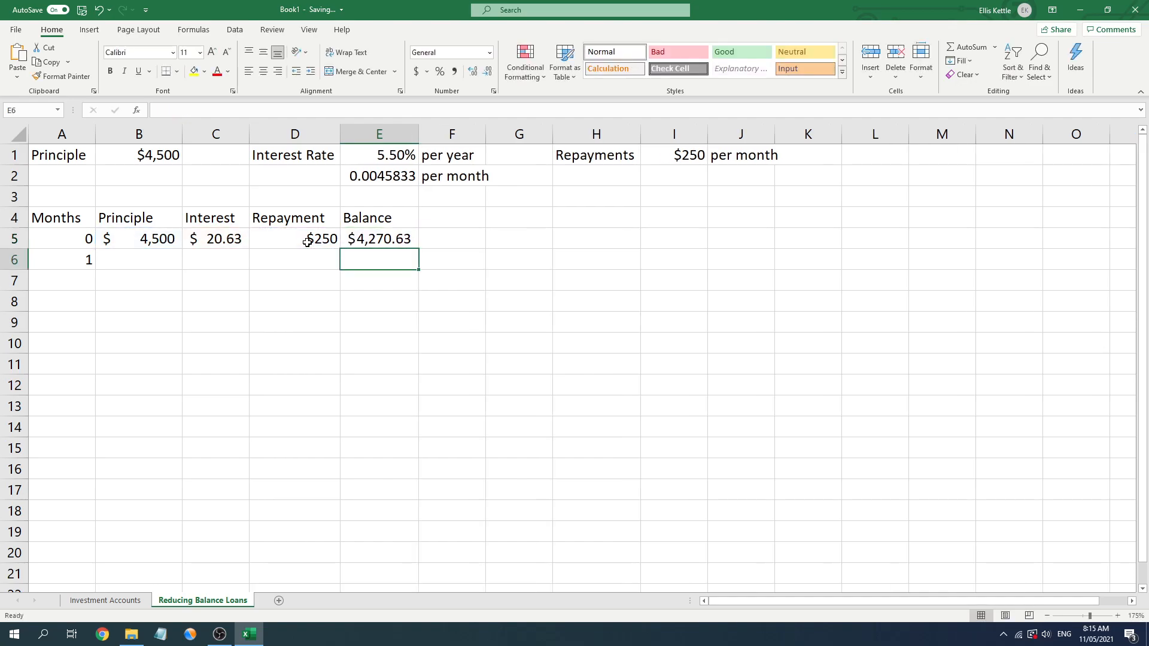
- Review how the principle, interest and repayment in row 5 make up the month 0 balance
left_click_drag(379, 240, 170, 238)
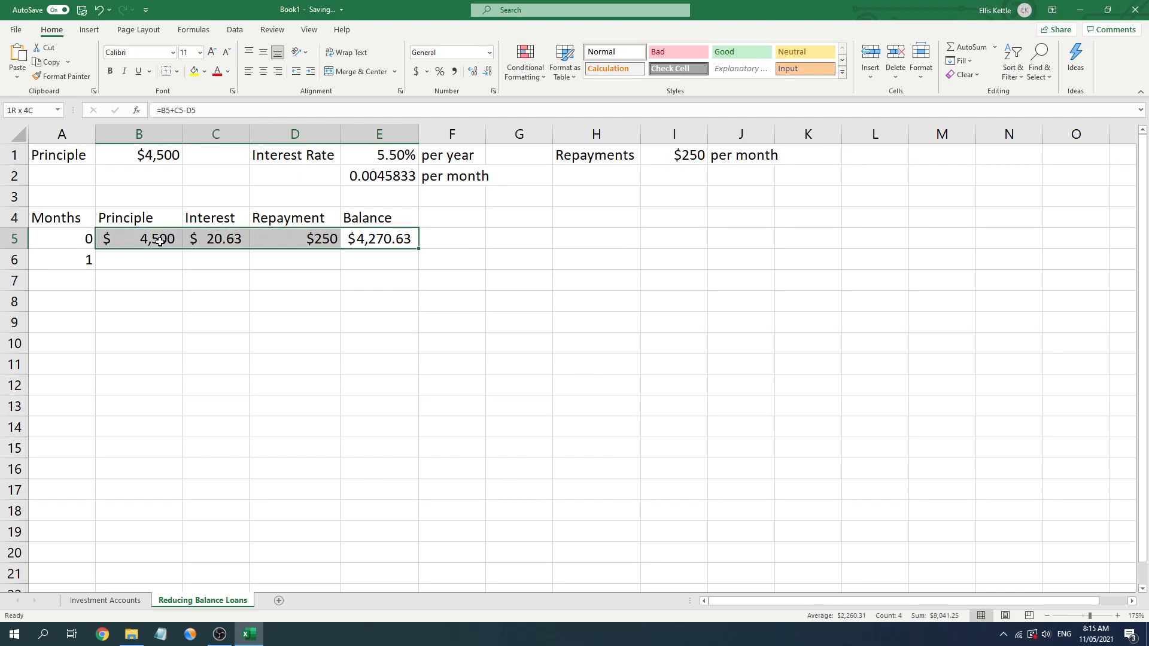
left_click(354, 237)
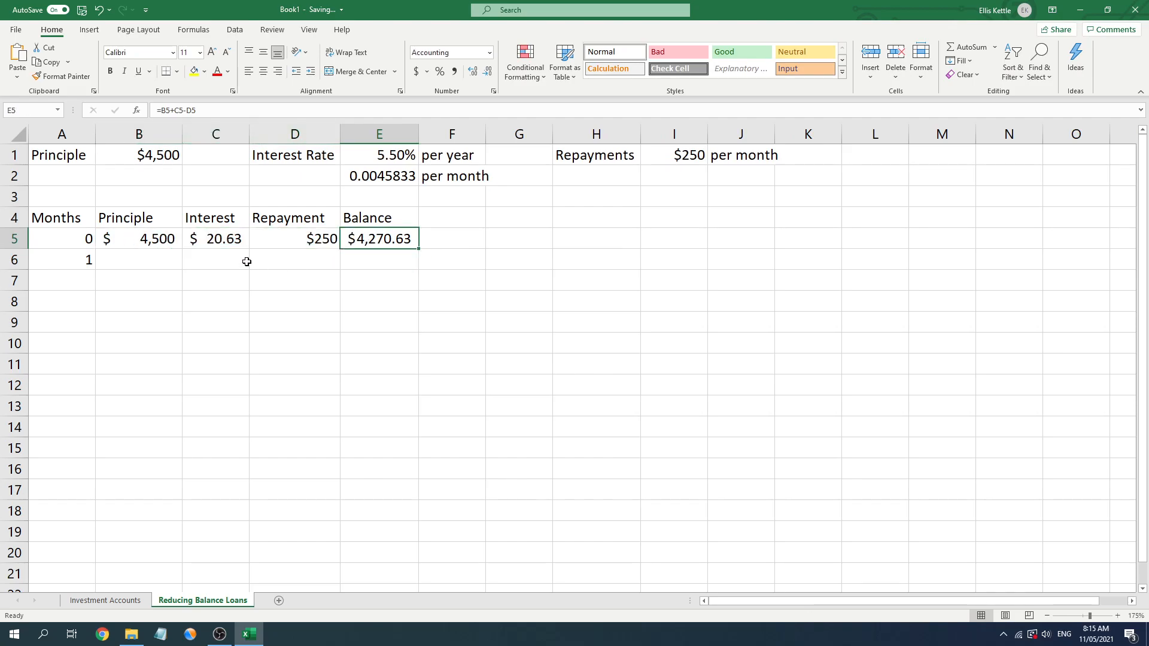
left_click(154, 241)
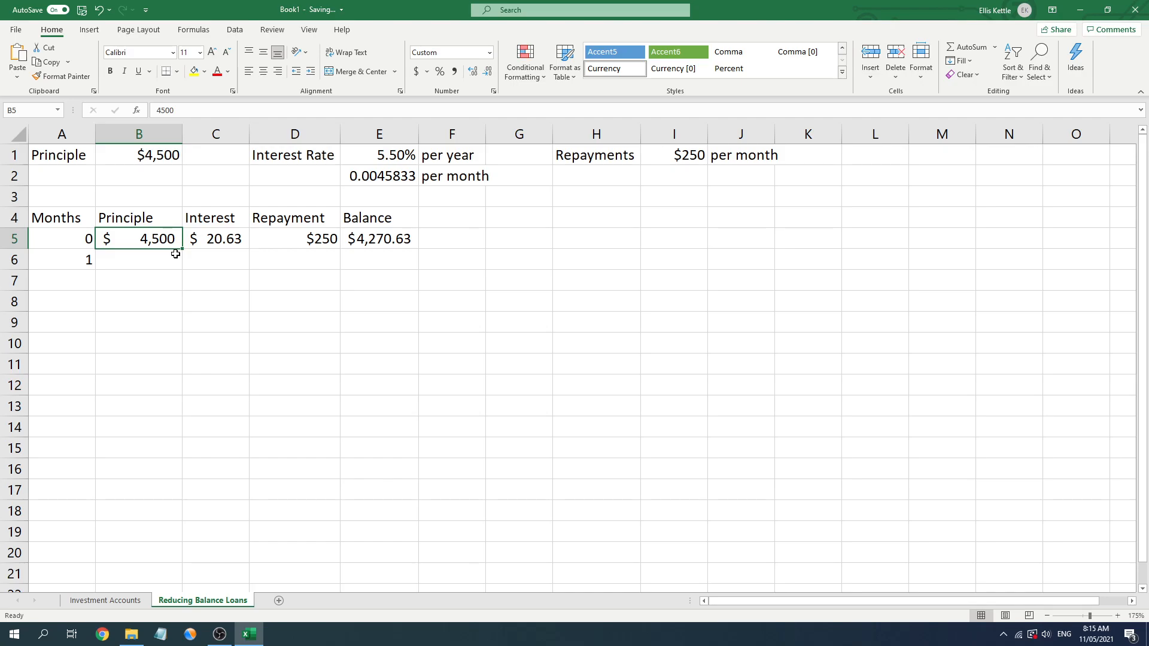
left_click(400, 239)
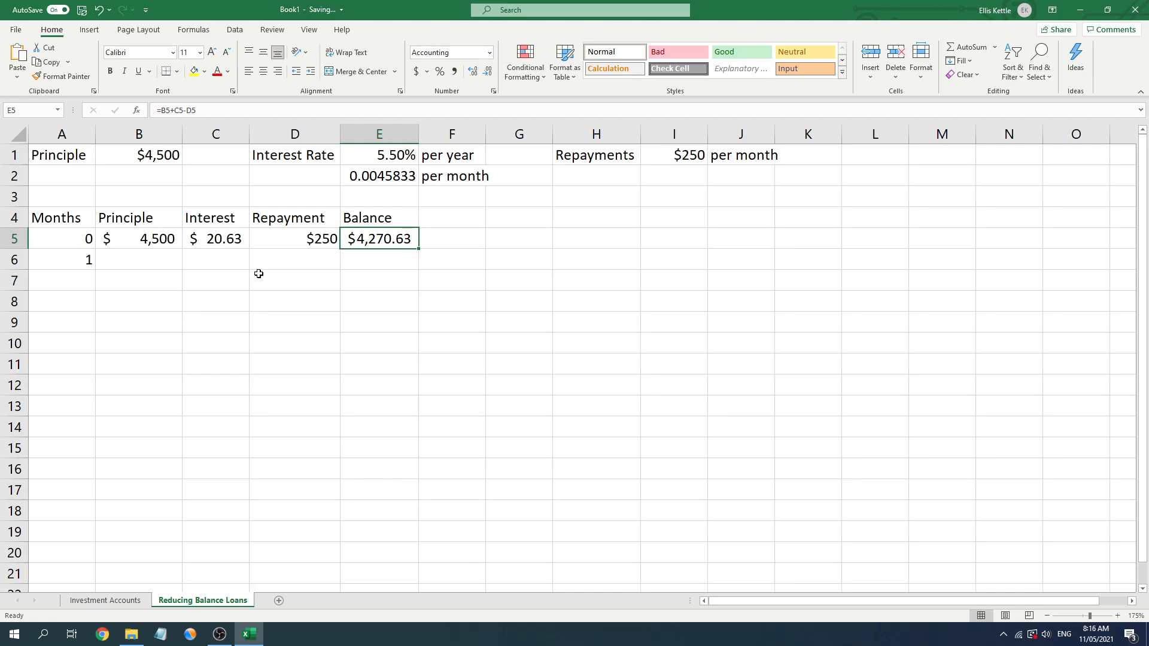
left_click(291, 240)
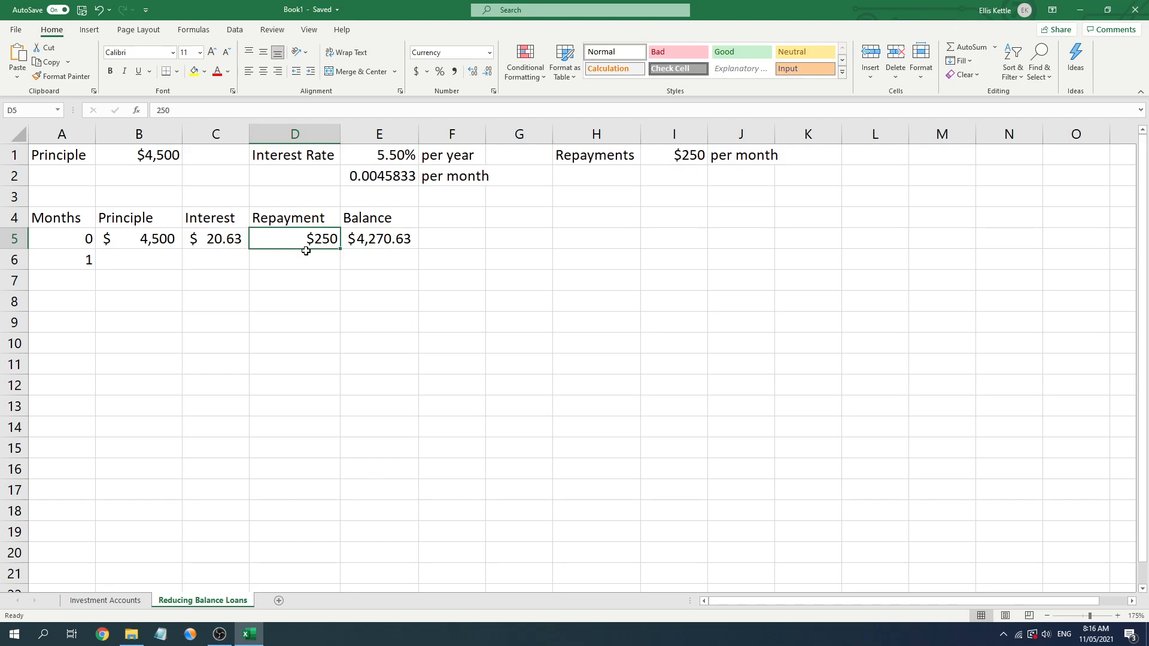
left_click(148, 245)
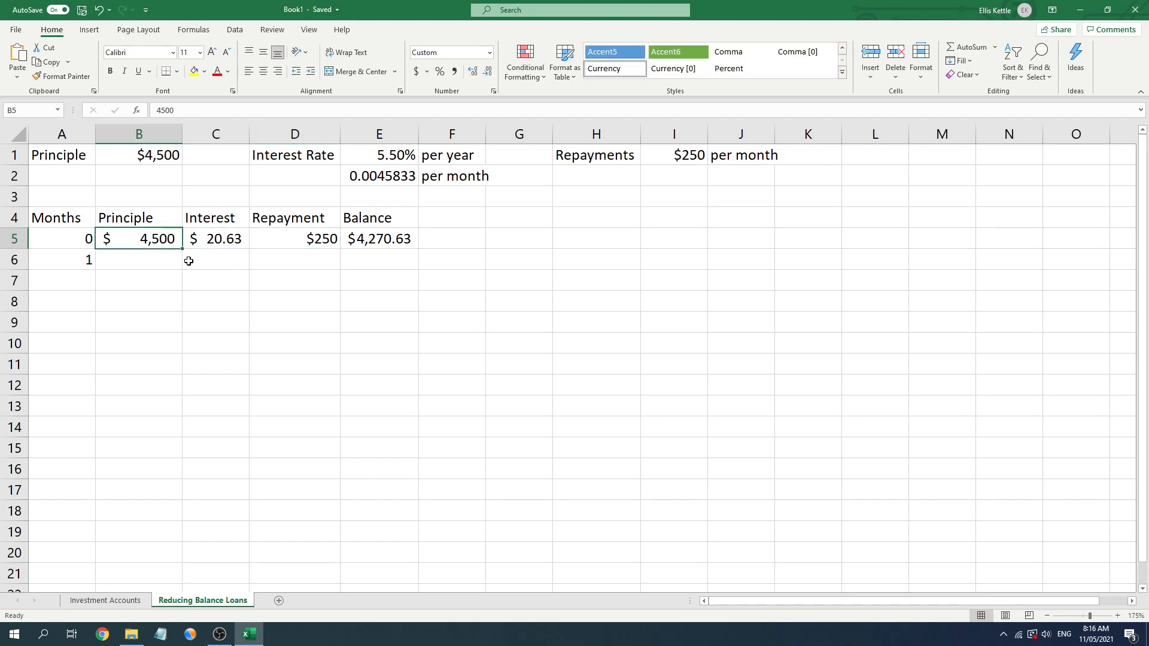
left_click(237, 240)
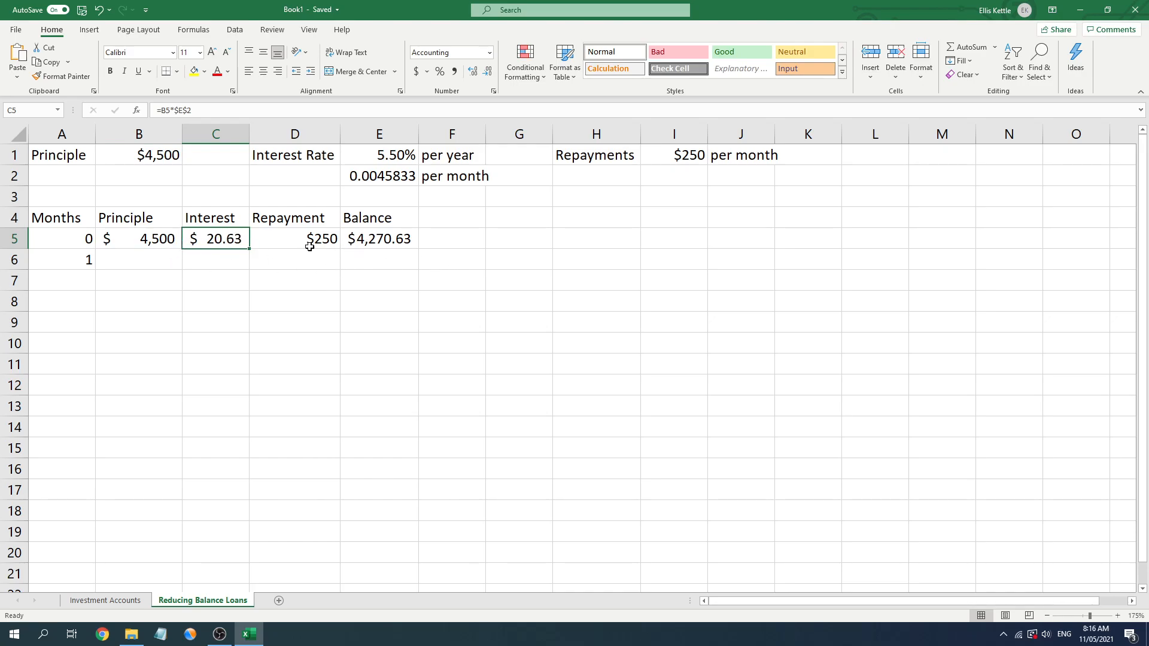
- Carry the month 0 balance into B6 with =E5, and fill the interest formula from C5 down to C6
left_click(164, 255)
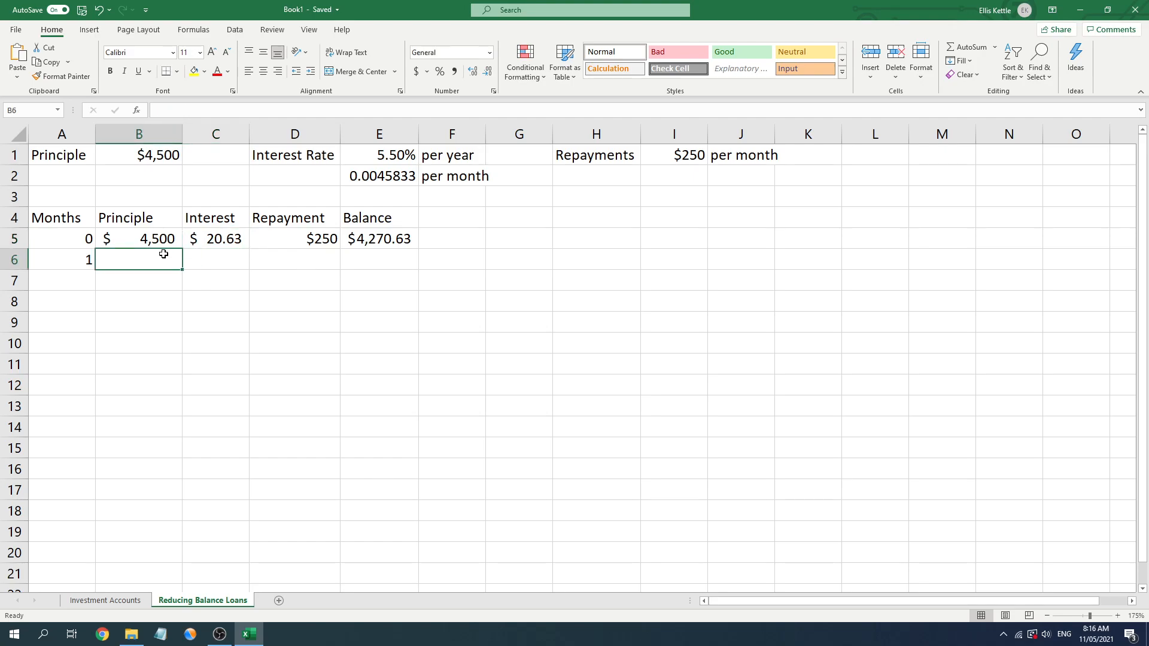
type("=")
left_click(365, 231)
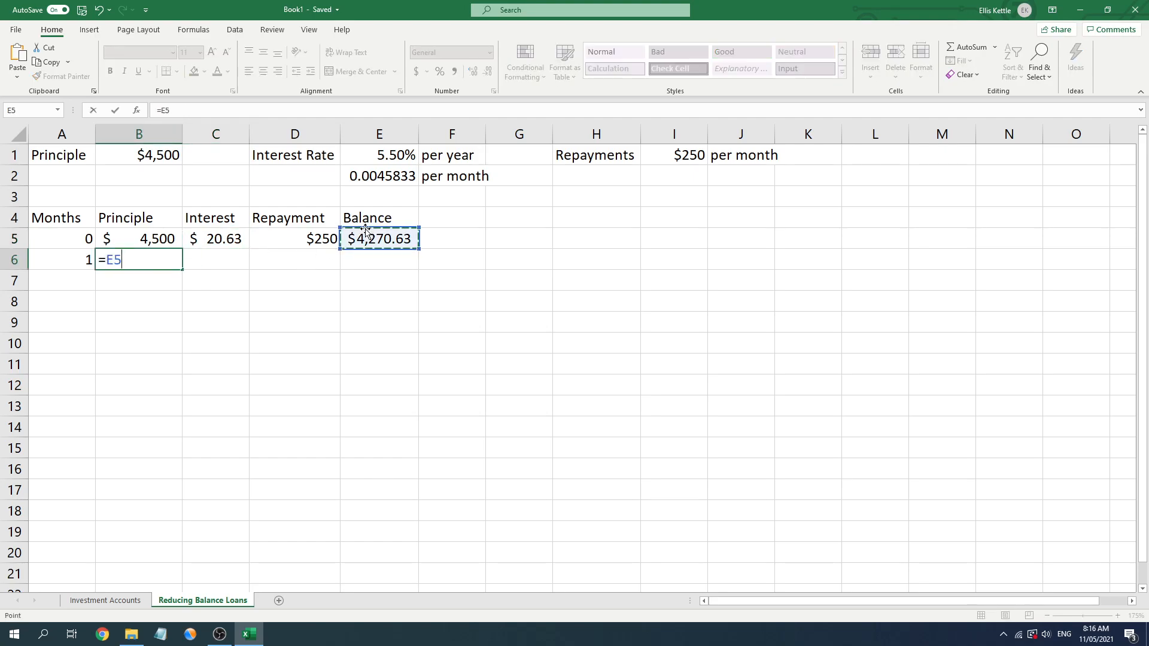
key("Return")
type("\\")
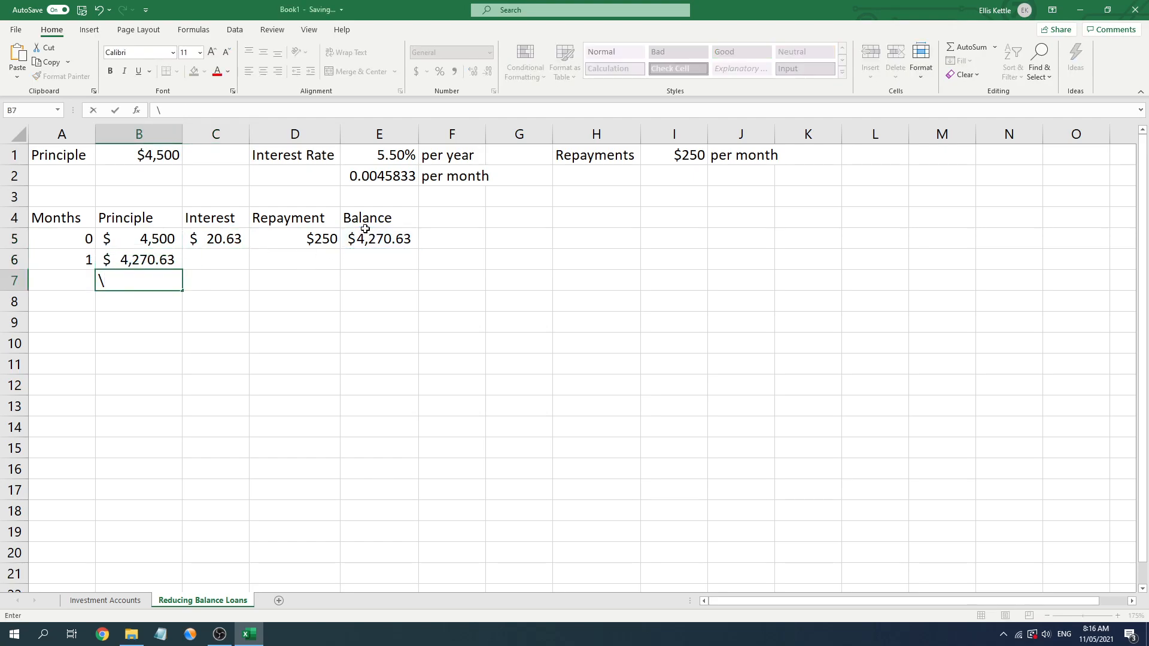
left_click(236, 242)
left_click_drag(249, 249, 246, 271)
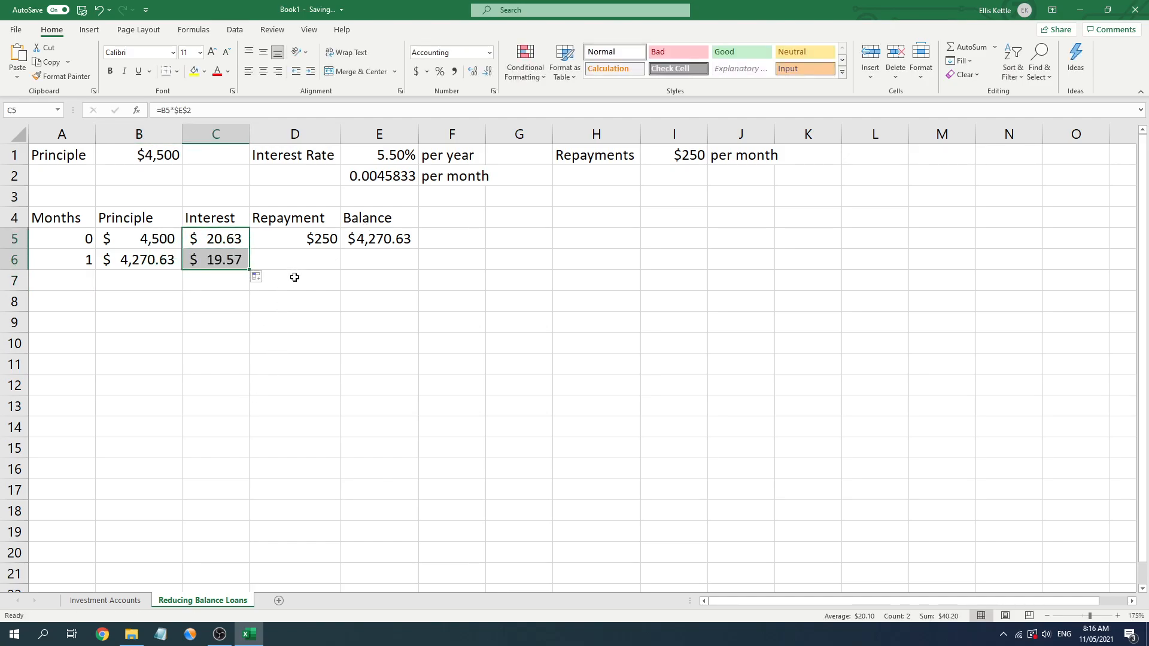
- Try filling the $250 repayment from D5 down to D6, and undo the fill
left_click(311, 243)
left_click_drag(338, 250, 339, 266)
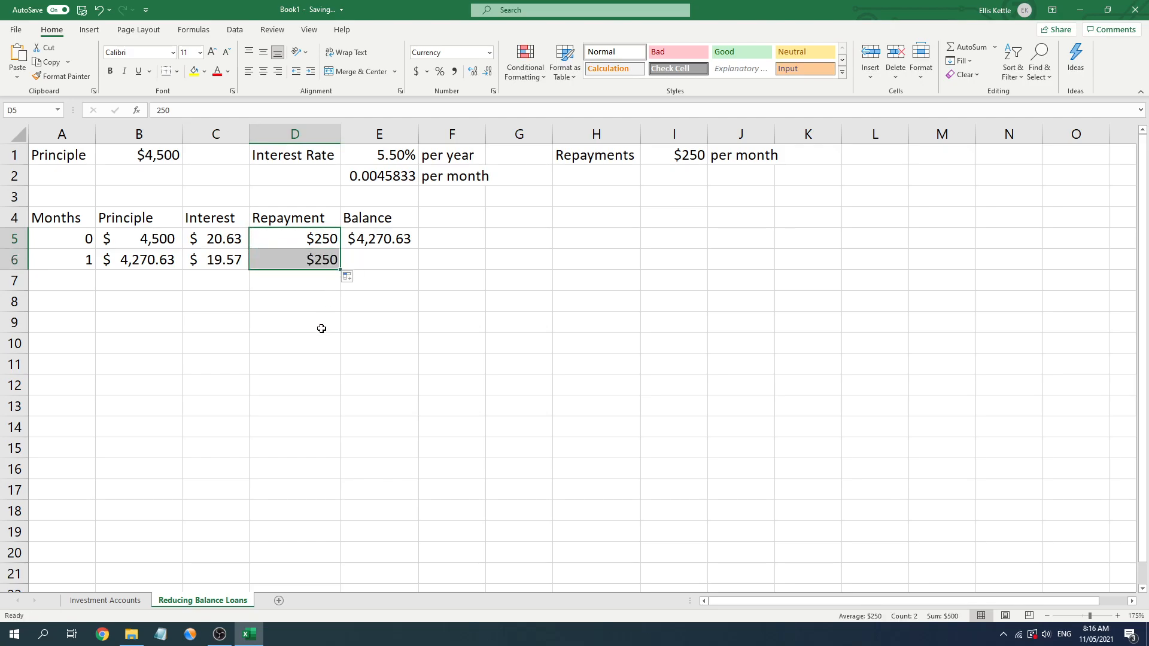
key("ctrl+z")
- Set the month 1 repayment in D6 to repeat the one above with the formula =D5
left_click(314, 263)
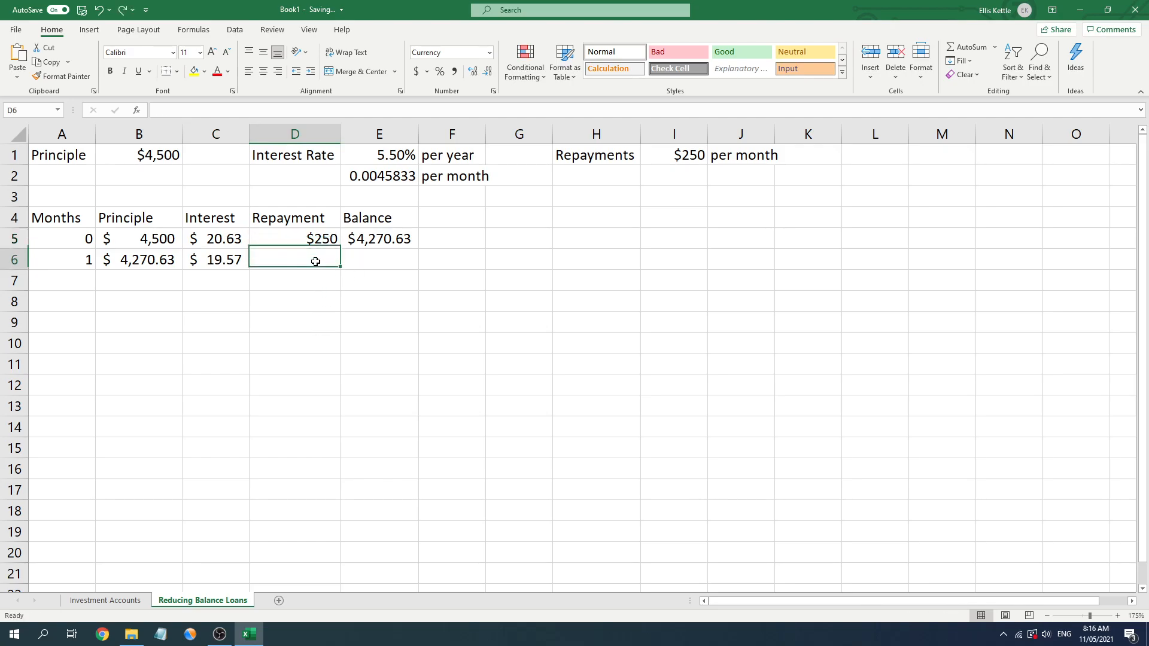
type("=")
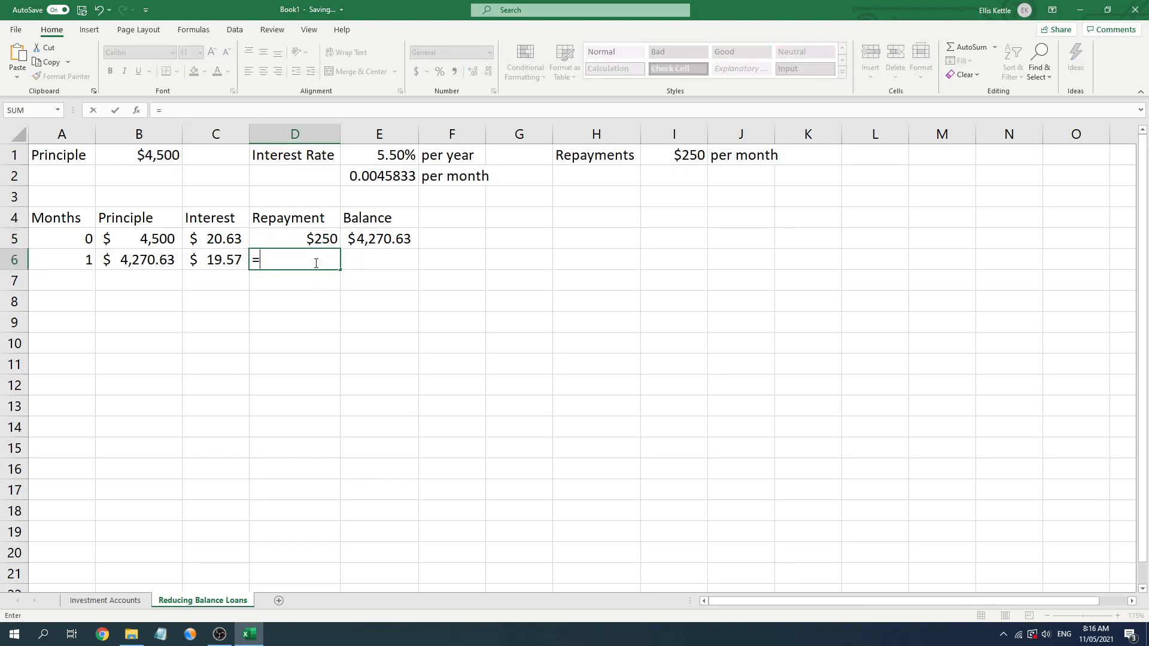
left_click(331, 245)
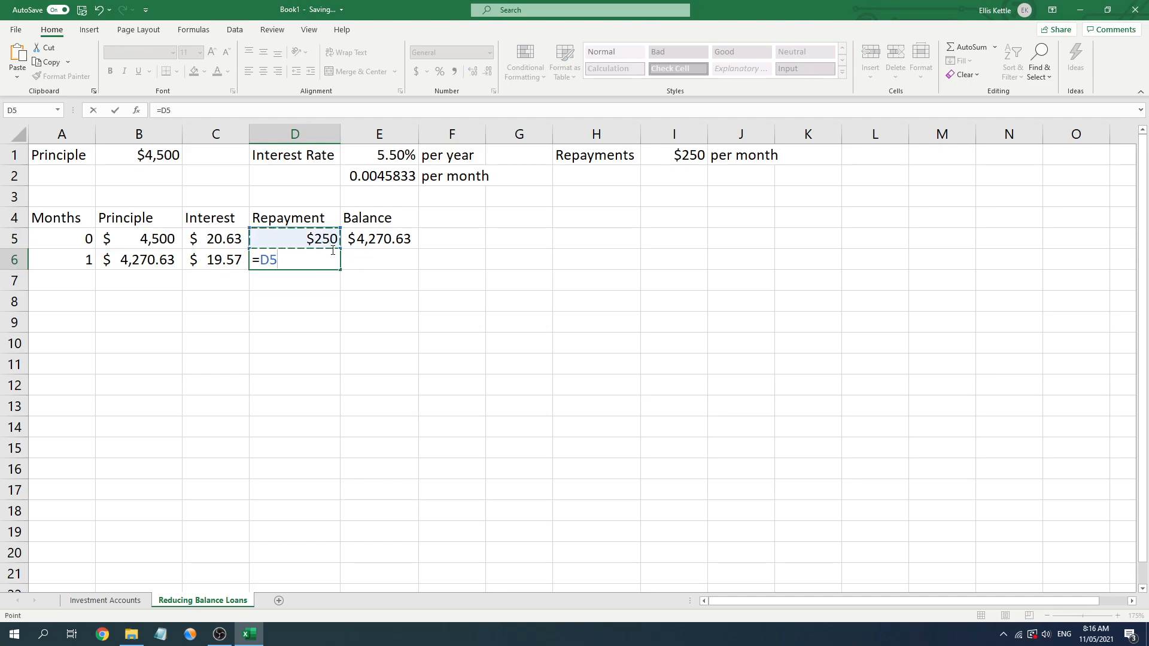
key("Return")
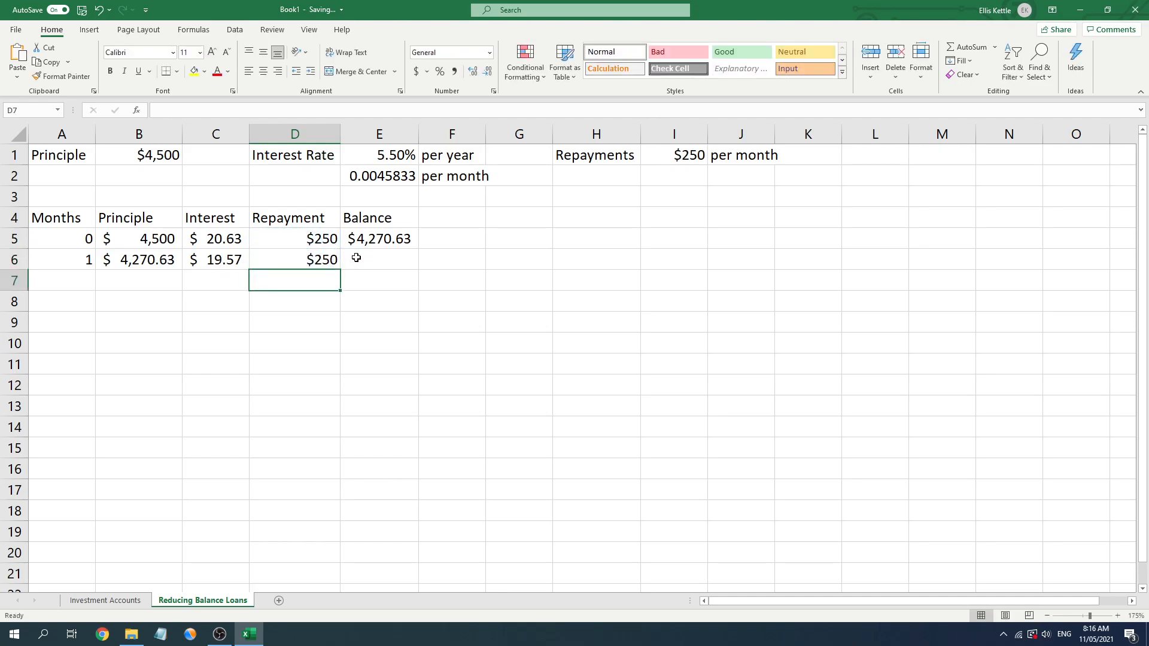
- Fill the balance formula from E5 down to E6, and review the month 1 row across to its balance
left_click(383, 239)
left_click_drag(417, 248, 416, 268)
left_click(371, 359)
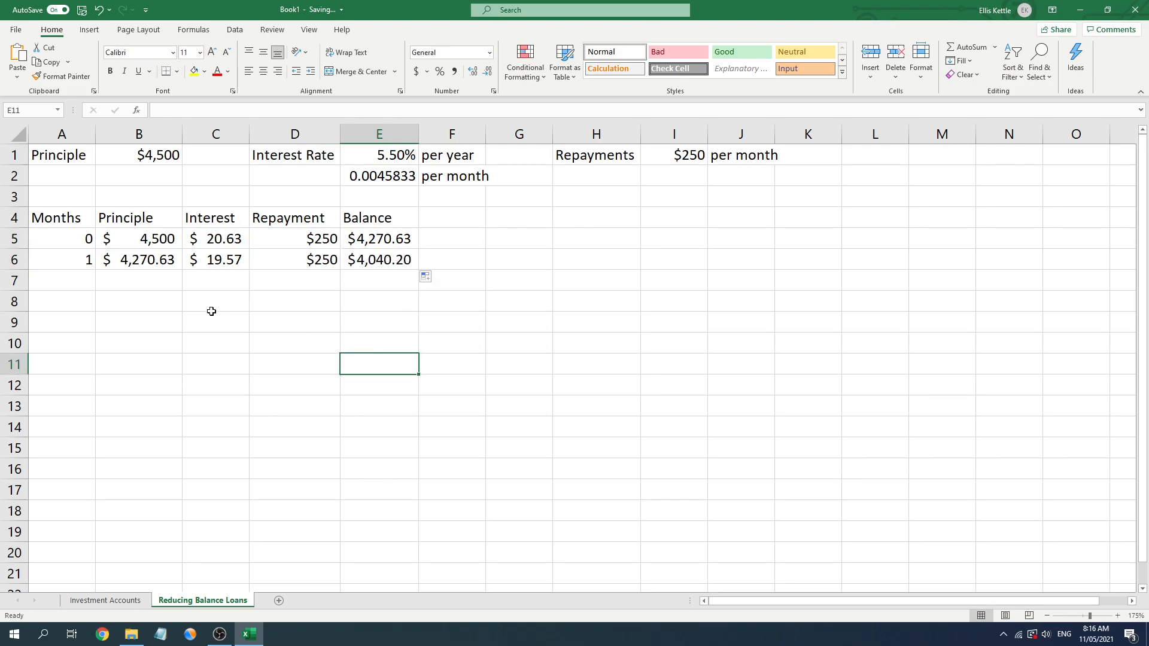
left_click(86, 255)
key("Right")
key("Right")
key("Right")
key("Right")
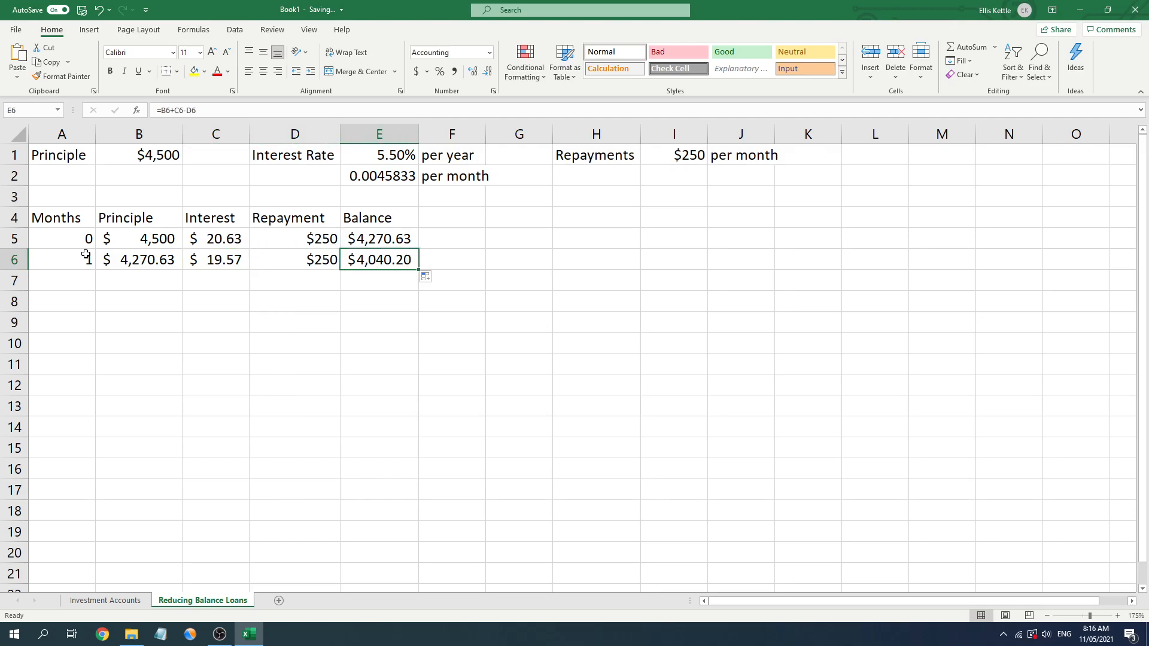
- Fill the complete month 1 row, A6:E6, down to row 67 to extend the loan table
left_click_drag(86, 255, 383, 261)
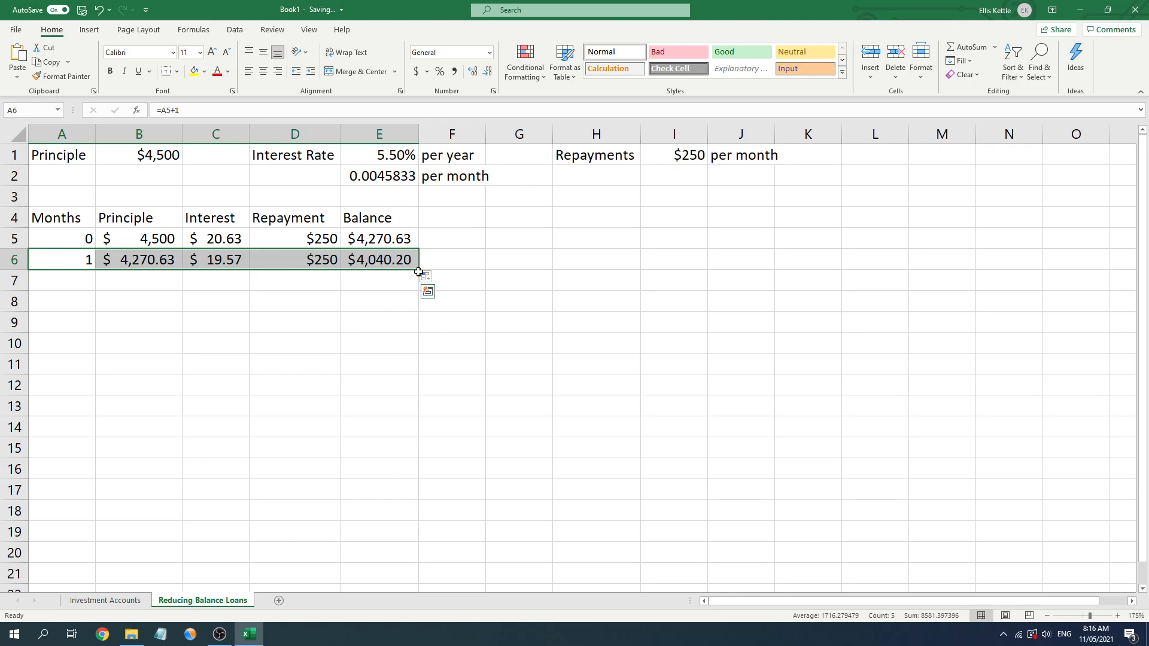
left_click_drag(420, 270, 393, 534)
scroll(393, 534, "up", 12)
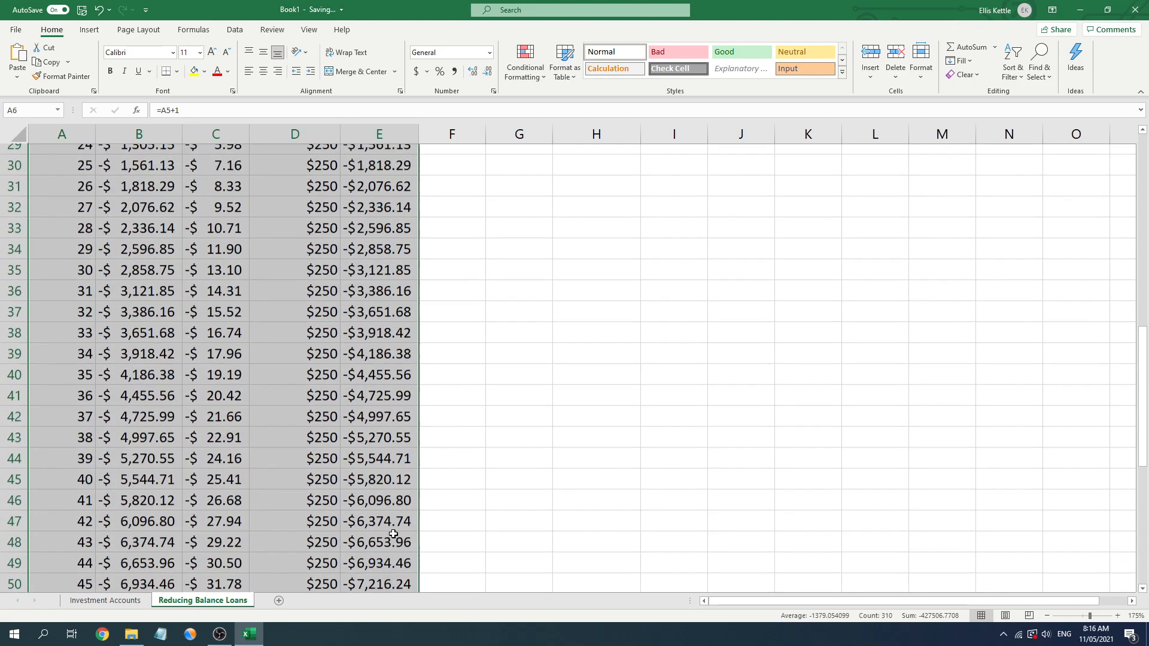
scroll(393, 534, "up", 1)
left_click(446, 467)
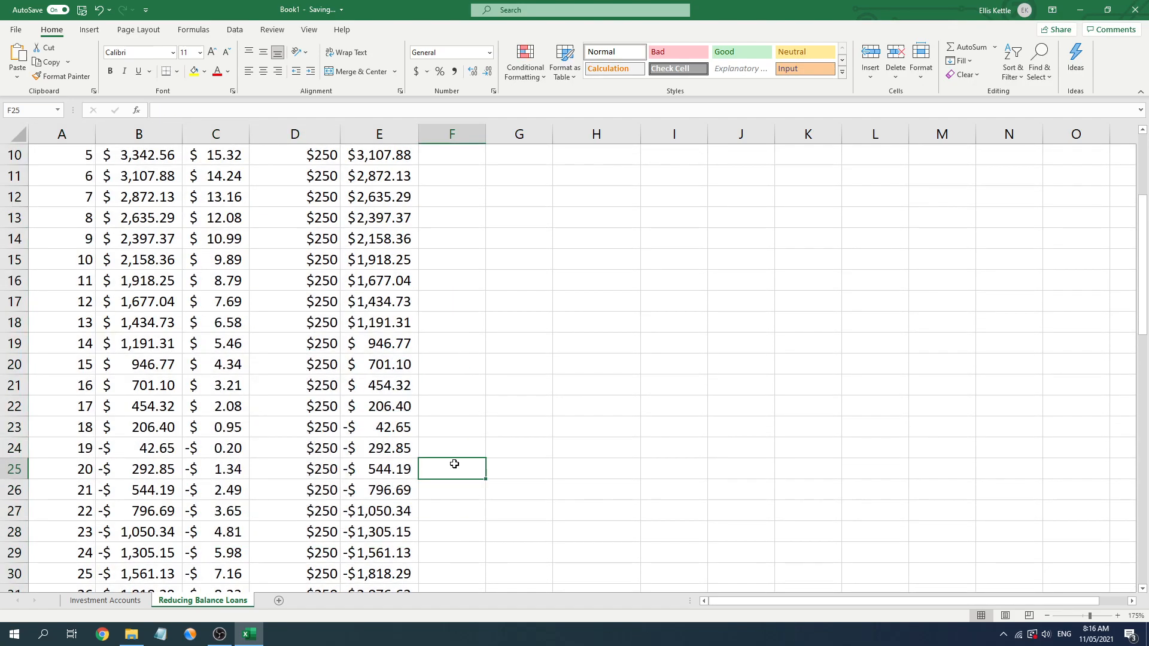
- Examine the Balance column and its month rows to find when the loan is fully repaid with $250 monthly repayments
left_click_drag(374, 427, 60, 427)
scroll(222, 427, "up", 3)
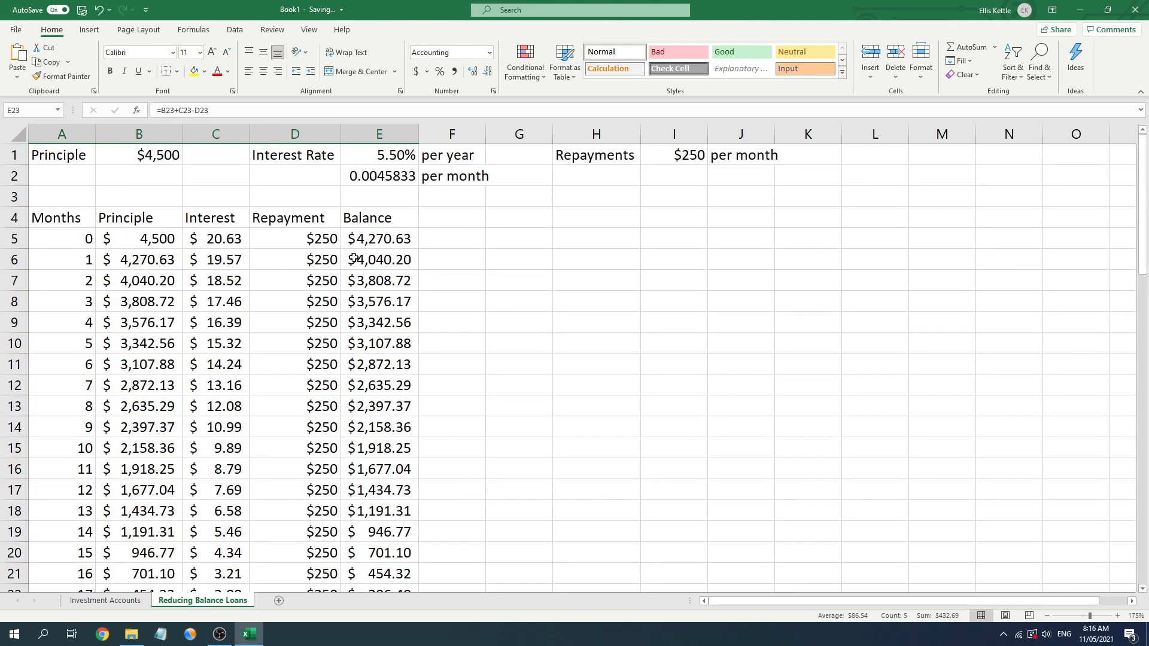
left_click_drag(362, 241, 384, 553)
left_click(372, 367)
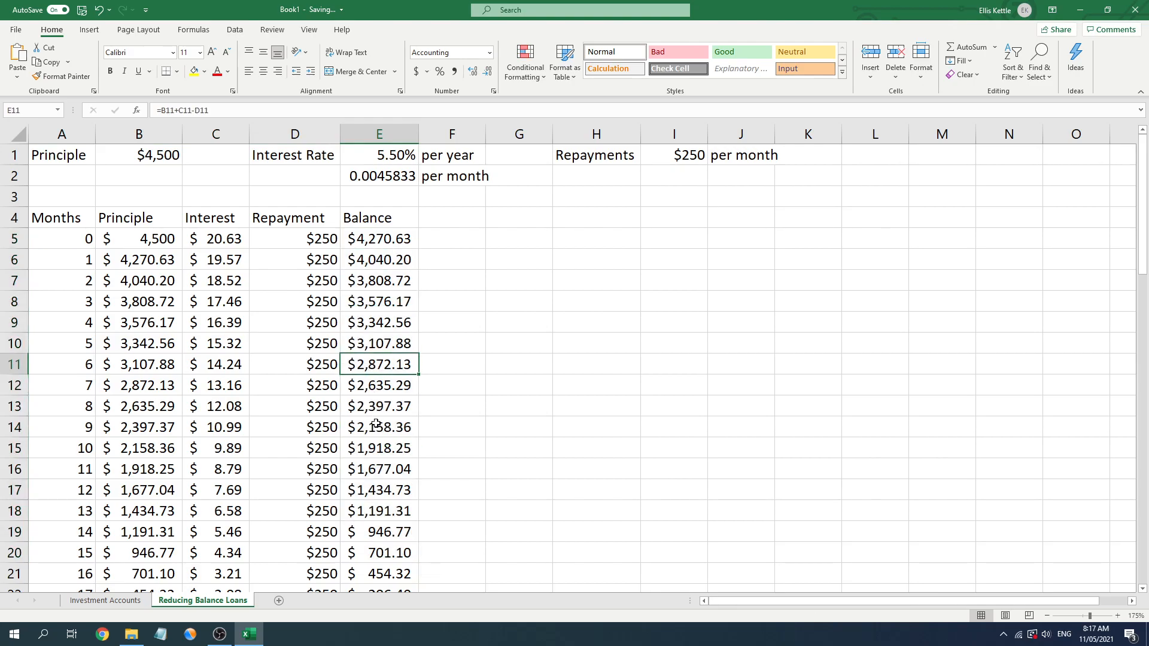
scroll(375, 424, "down", 3)
left_click(388, 328)
left_click(387, 407)
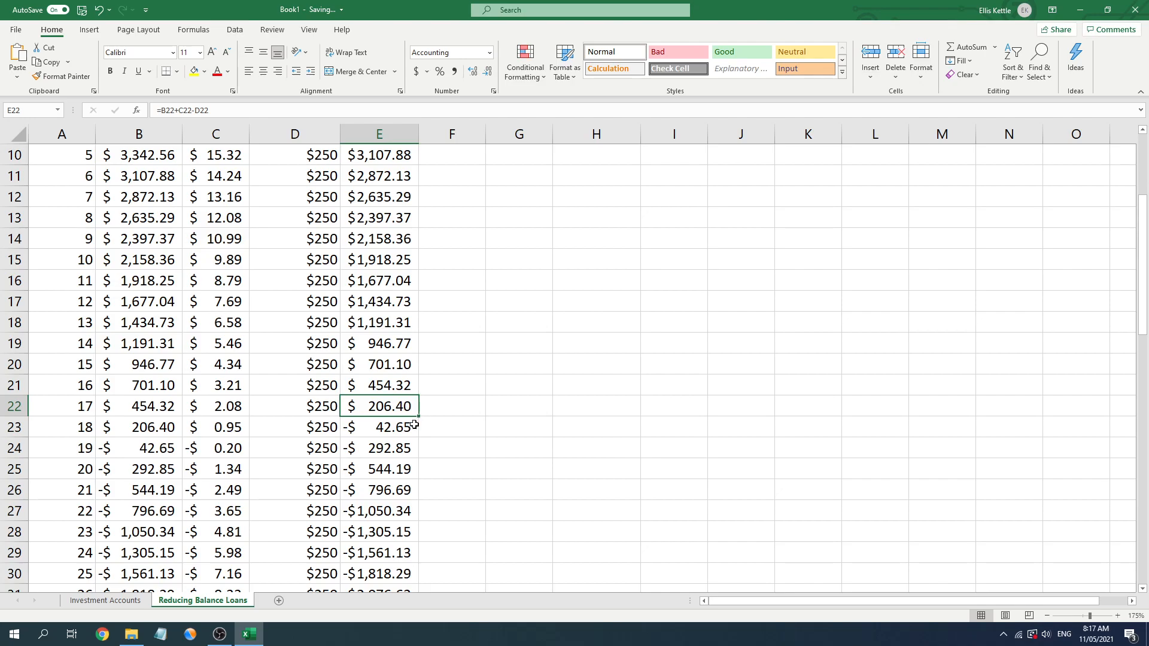
left_click(374, 426)
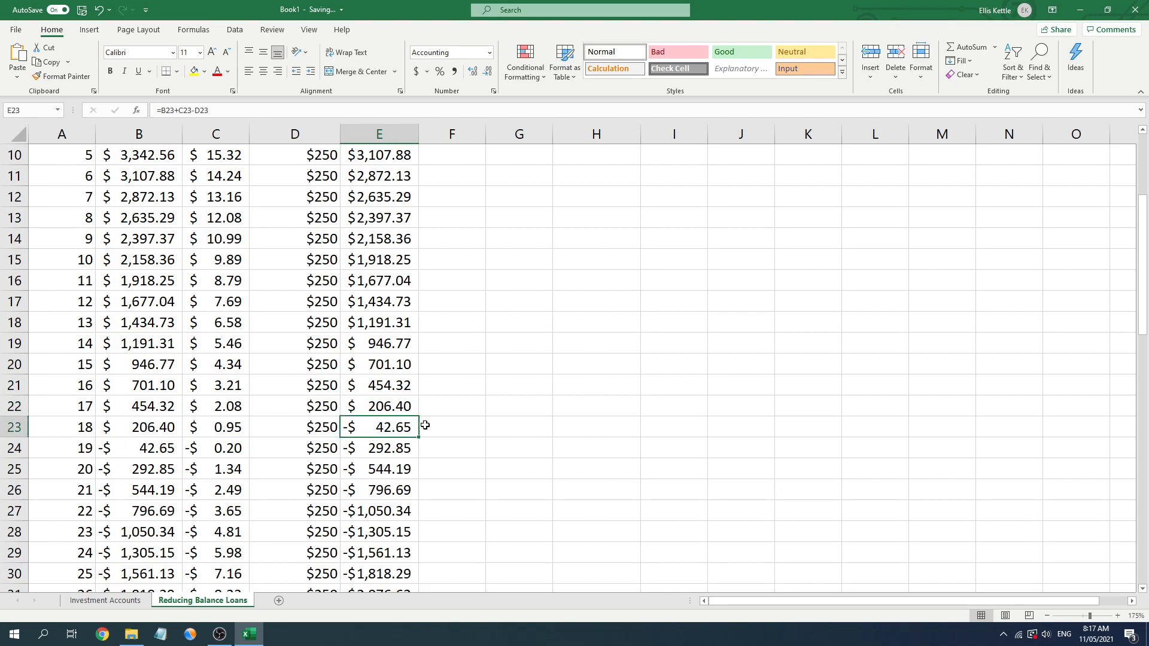
left_click_drag(90, 429, 383, 429)
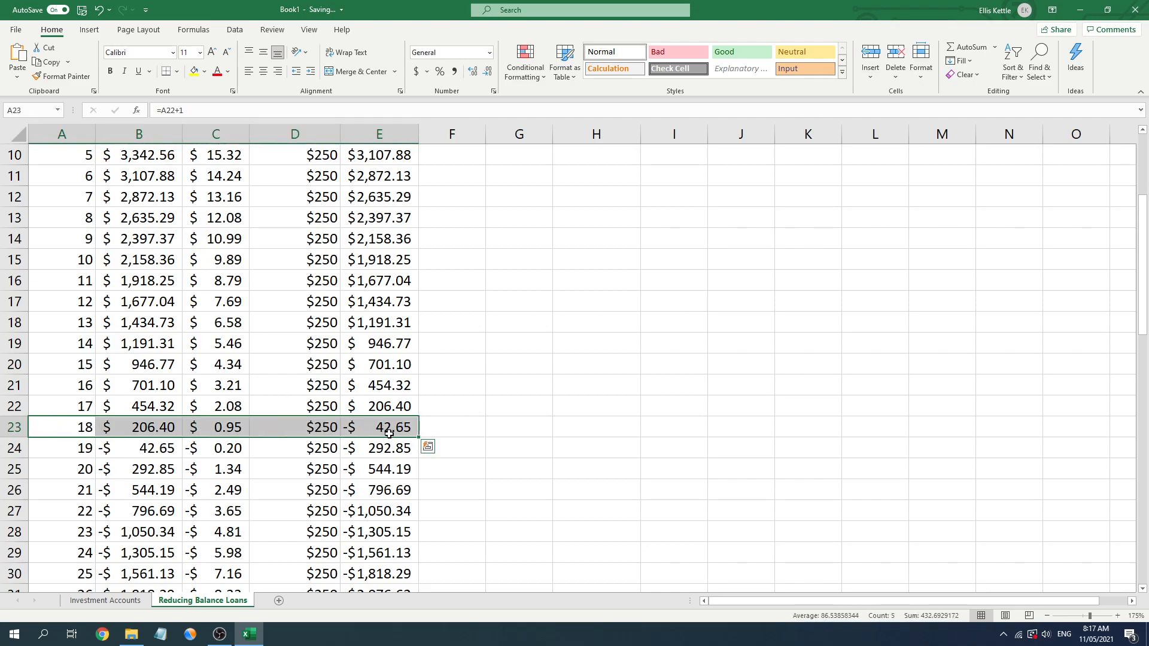
left_click(389, 434)
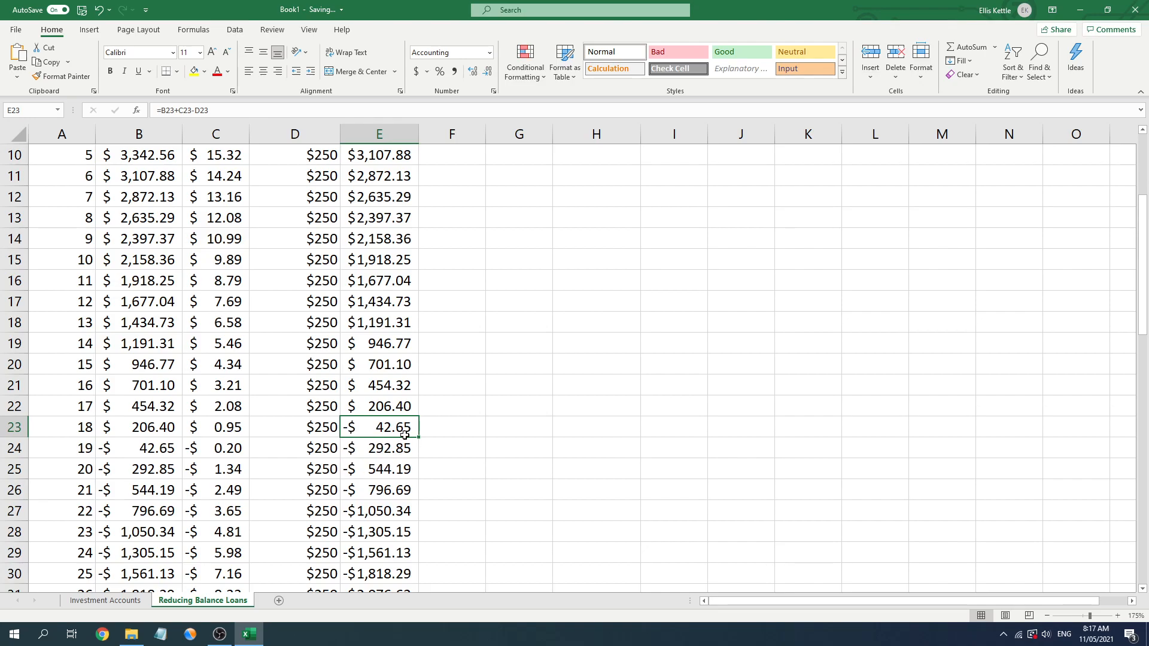
scroll(249, 449, "up", 3)
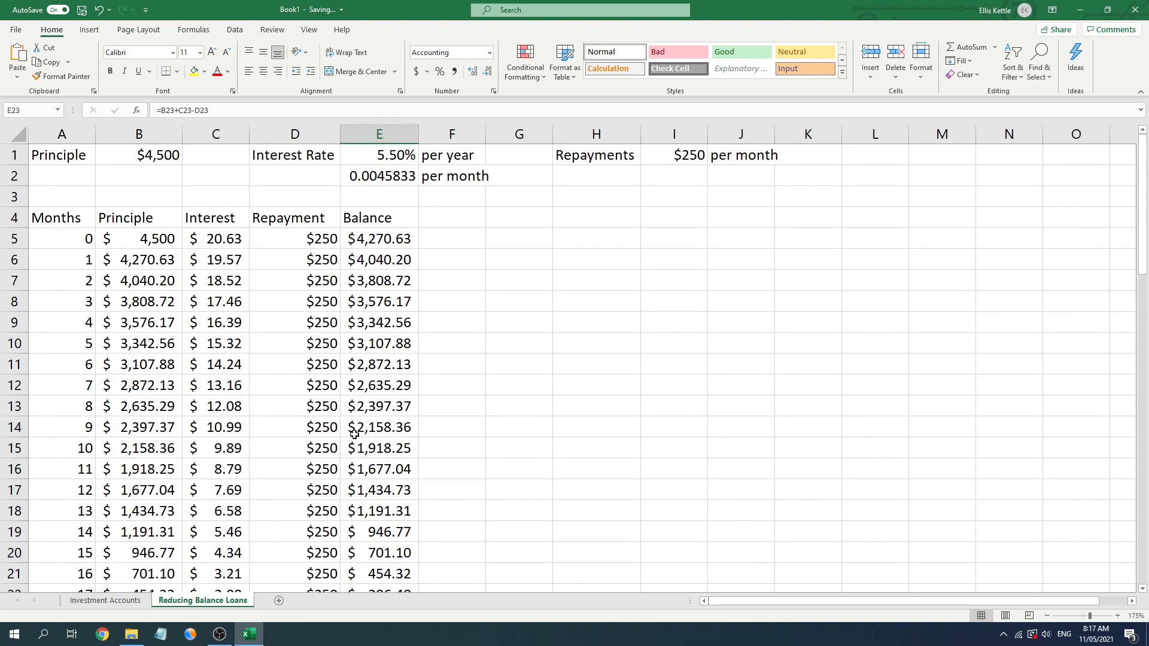
left_click_drag(67, 225, 366, 530)
scroll(367, 529, "up", 6)
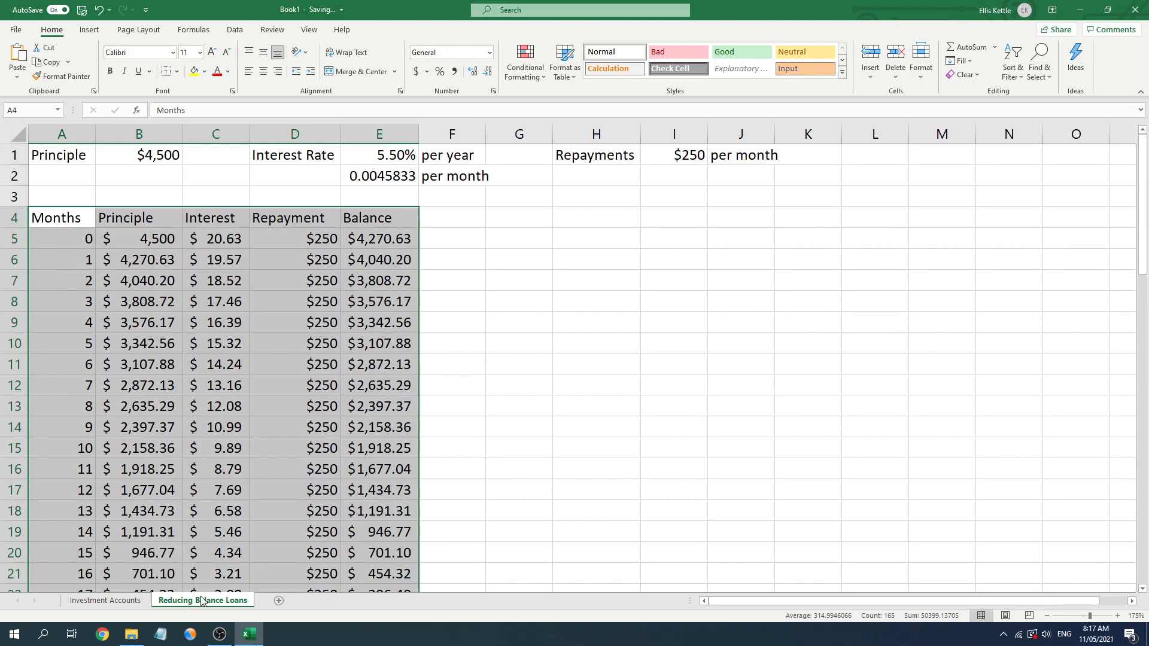
- Highlight the starting principle in B5, the repayment in D5 and the interest rate in E1 yellow, matching the Investment Accounts sheet
left_click(124, 600)
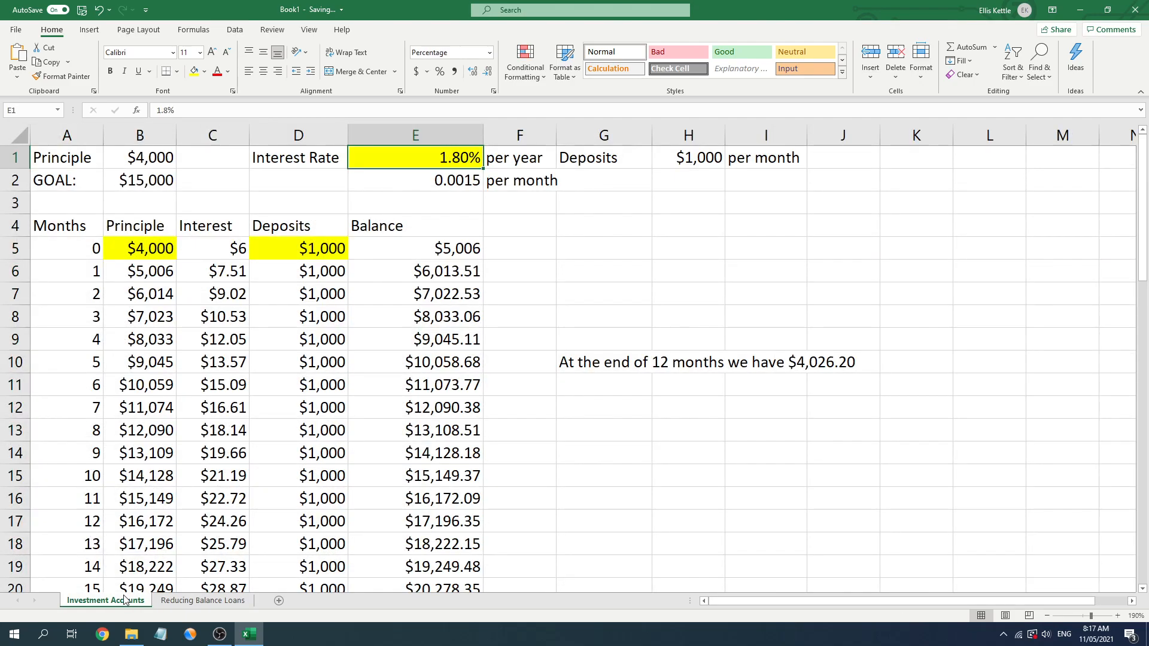
left_click(211, 602)
left_click(263, 396)
left_click(169, 236)
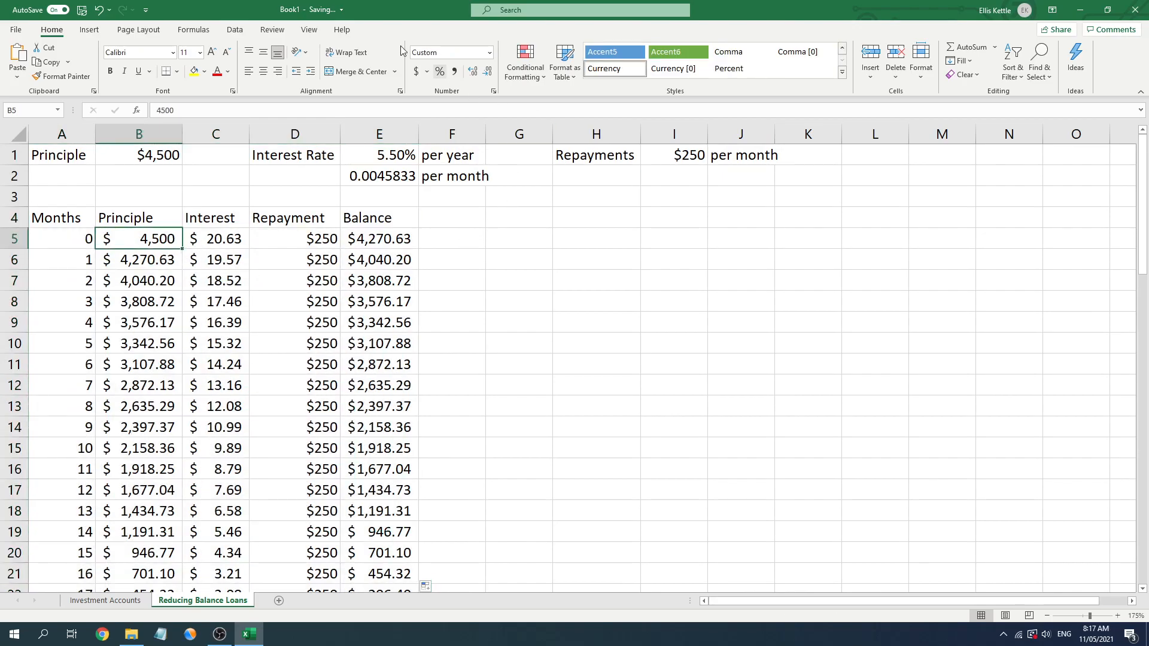
left_click(194, 71)
left_click(297, 237)
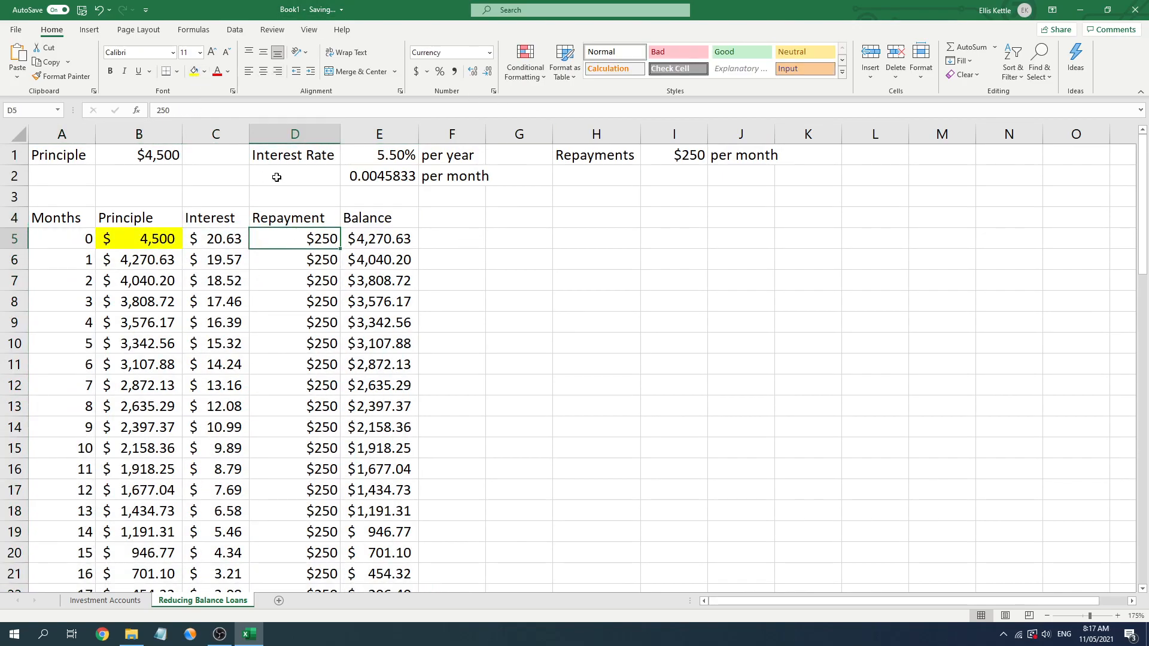
left_click(194, 72)
left_click(376, 159)
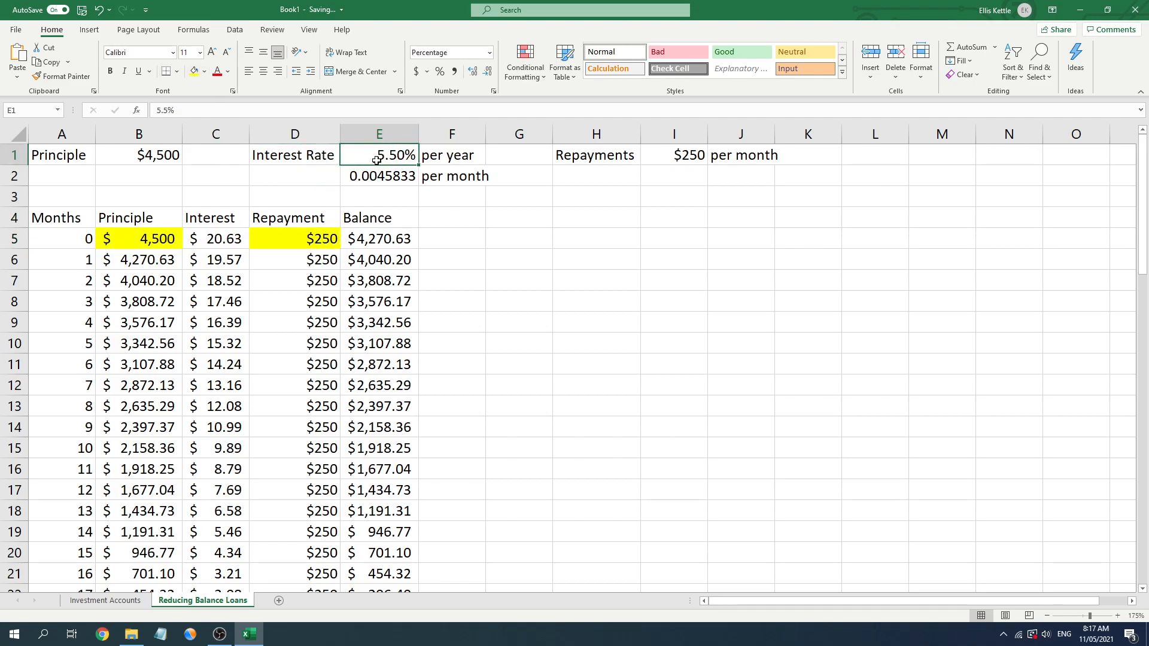
left_click(194, 71)
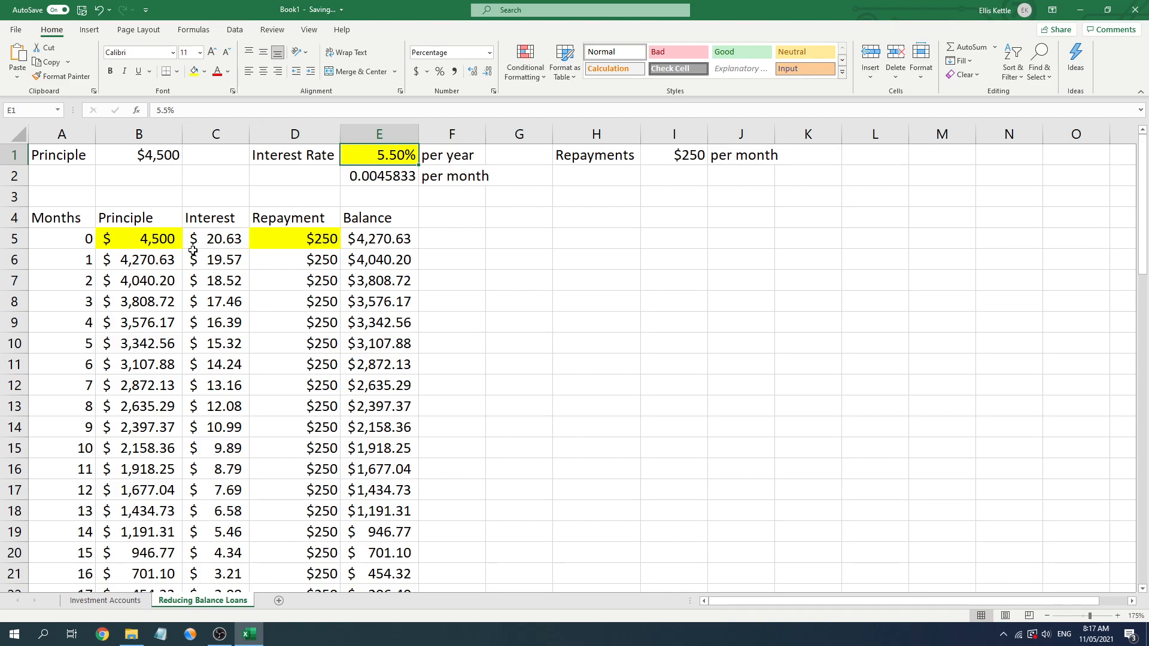
- Set the month 0 repayment in D5 to $100 and check in which month the balance drops below zero
left_click(300, 243)
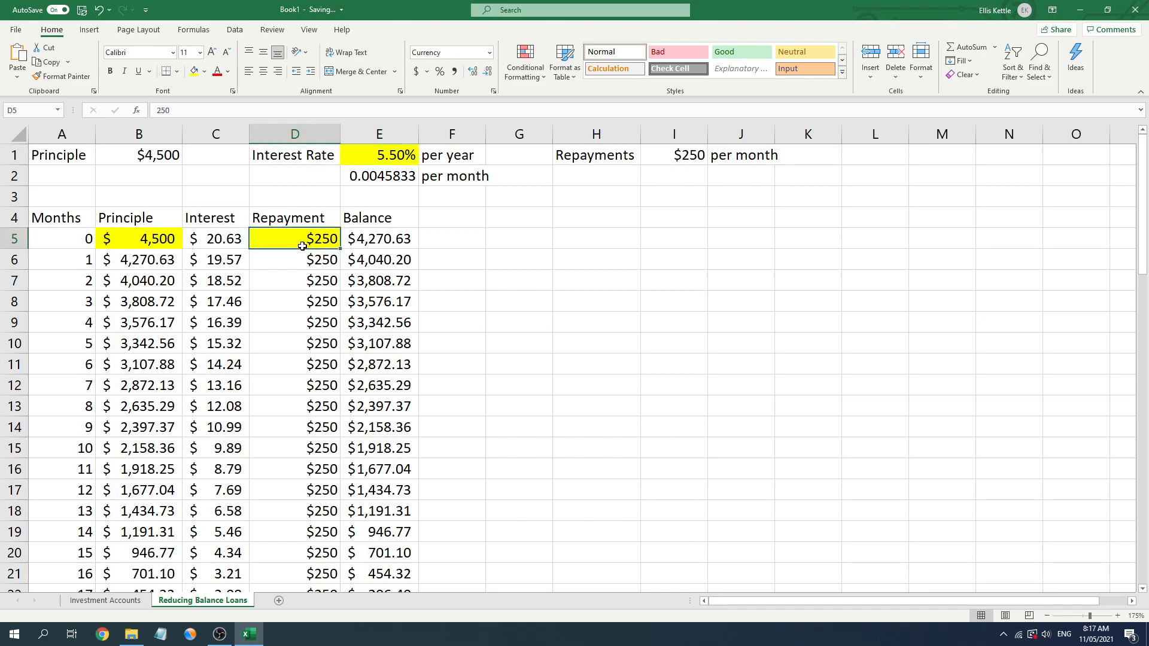
type("100")
key("Return")
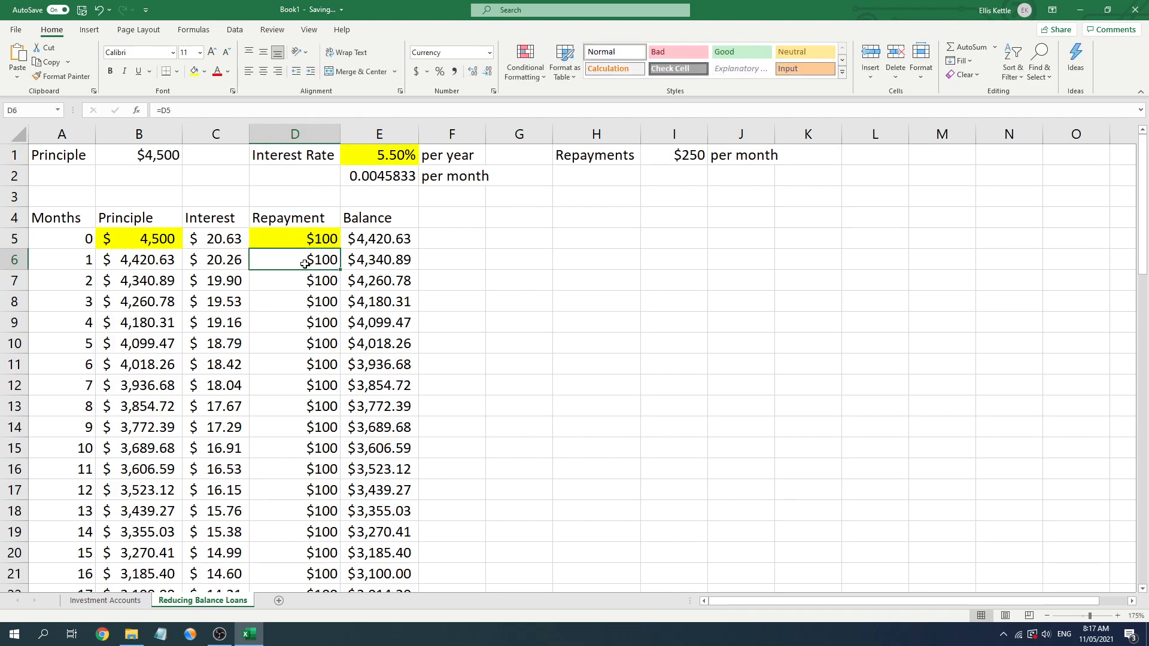
scroll(308, 293, "down", 10)
scroll(341, 333, "down", 5)
left_click_drag(362, 352, 390, 344)
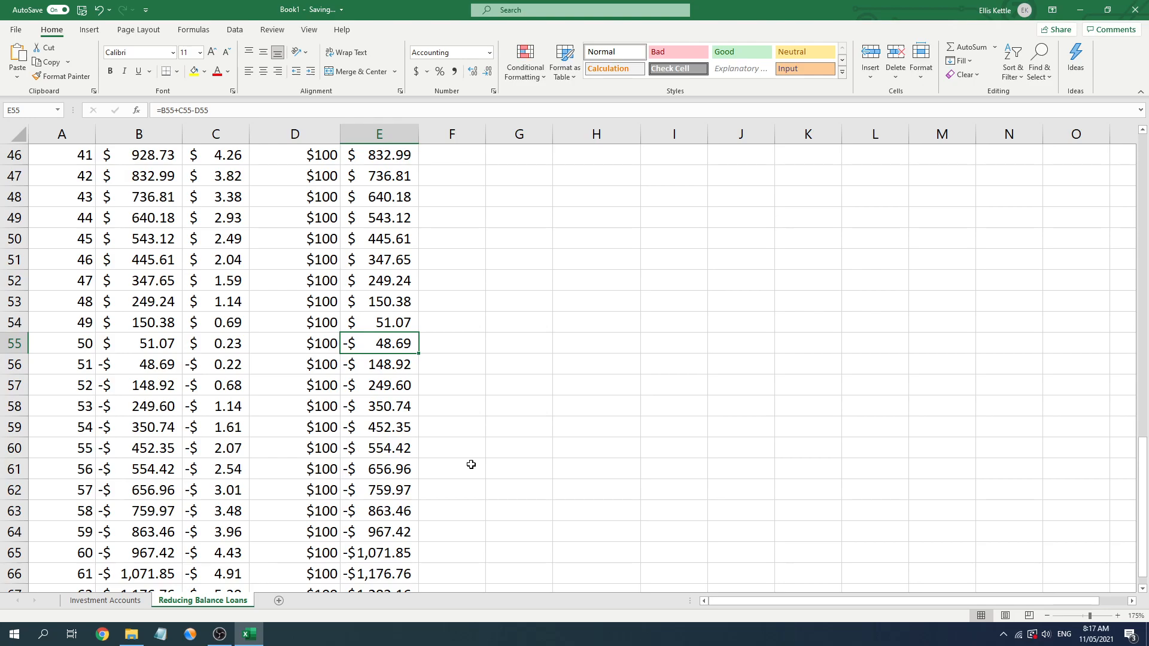
scroll(473, 465, "up", 2)
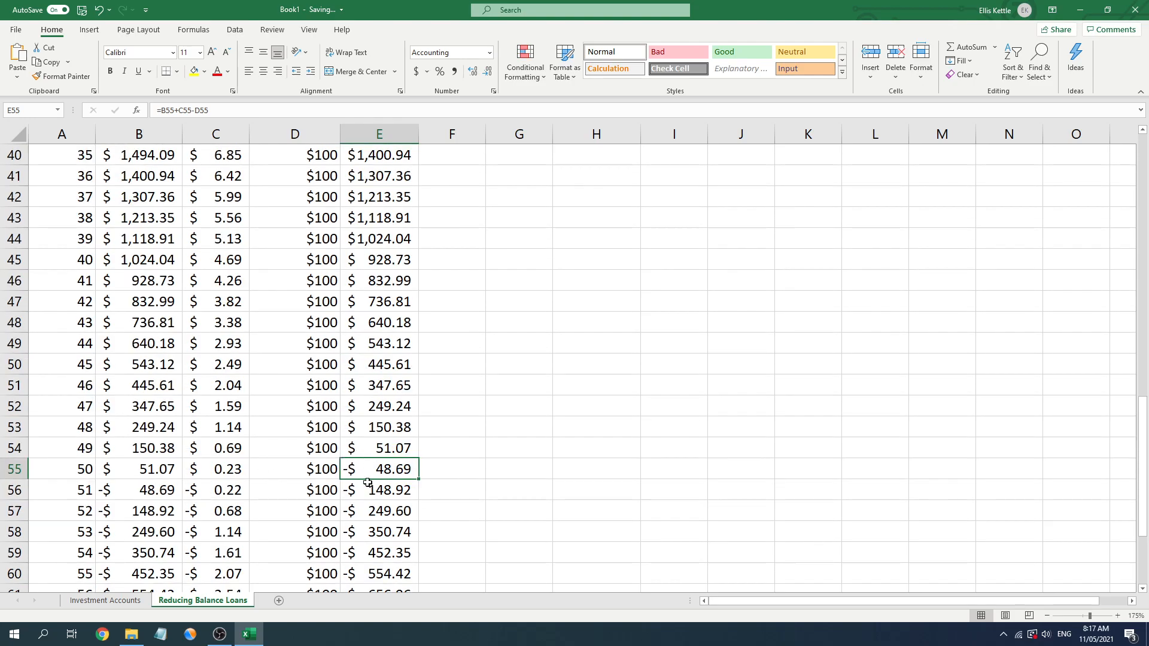
scroll(355, 464, "up", 13)
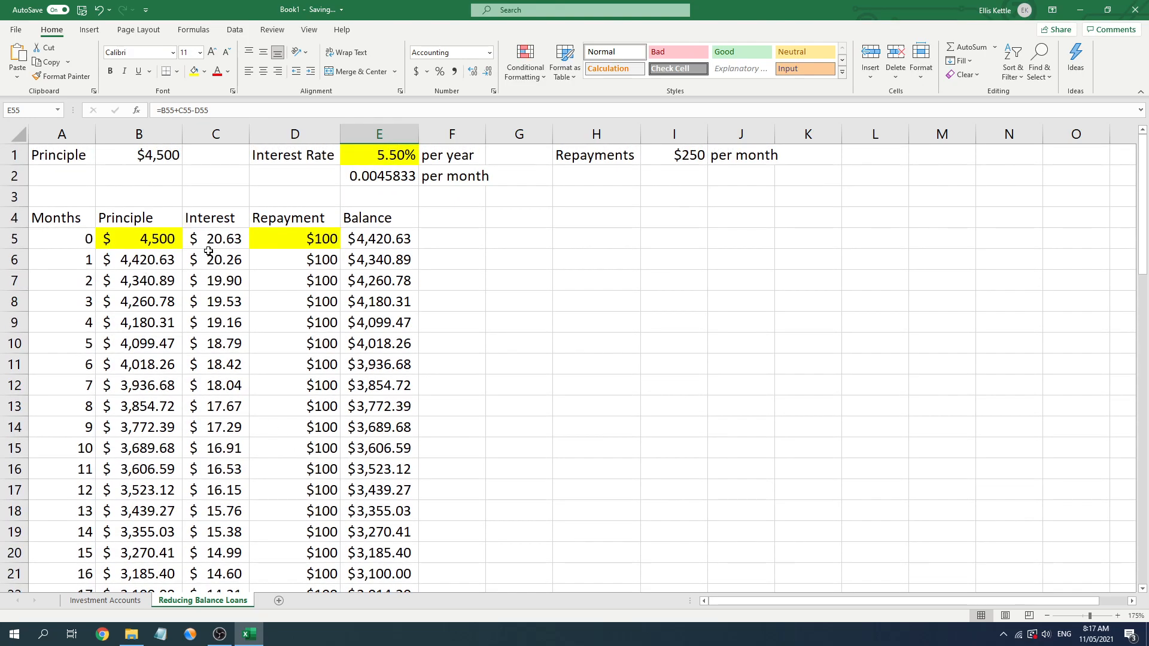
- Review the monthly amounts in the Interest column from C5 down, and compare the loan sheet with the Investment Accounts sheet
left_click_drag(225, 241, 225, 483)
scroll(234, 461, "up", 2)
scroll(234, 451, "down", 4)
scroll(234, 451, "up", 4)
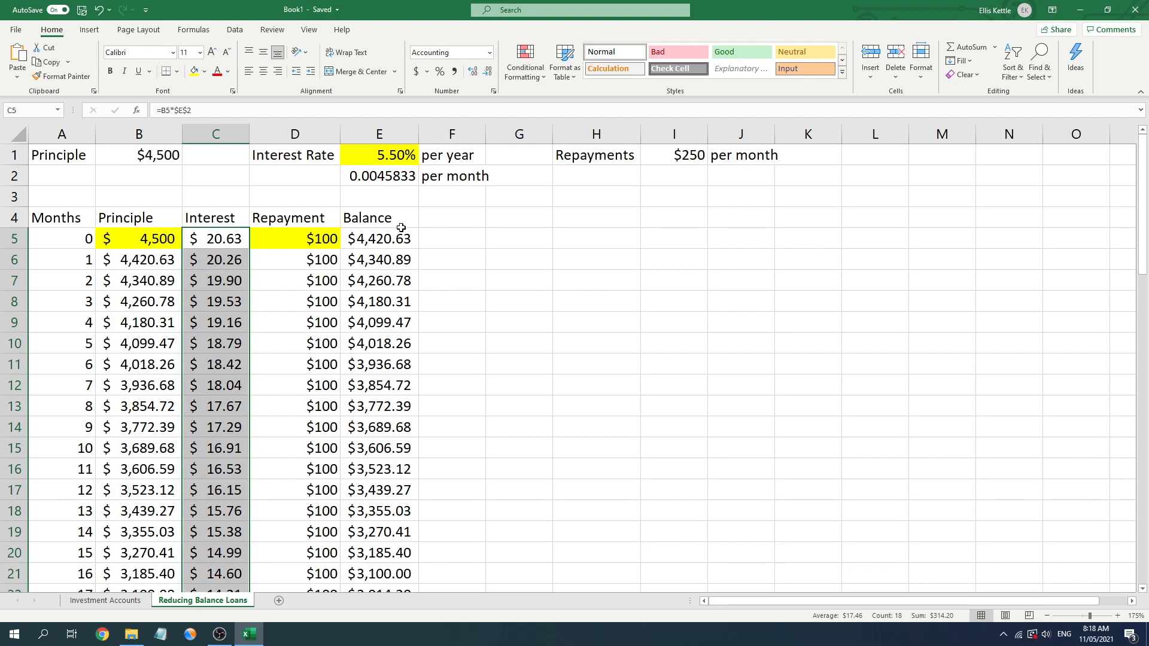
left_click(113, 602)
left_click(172, 601)
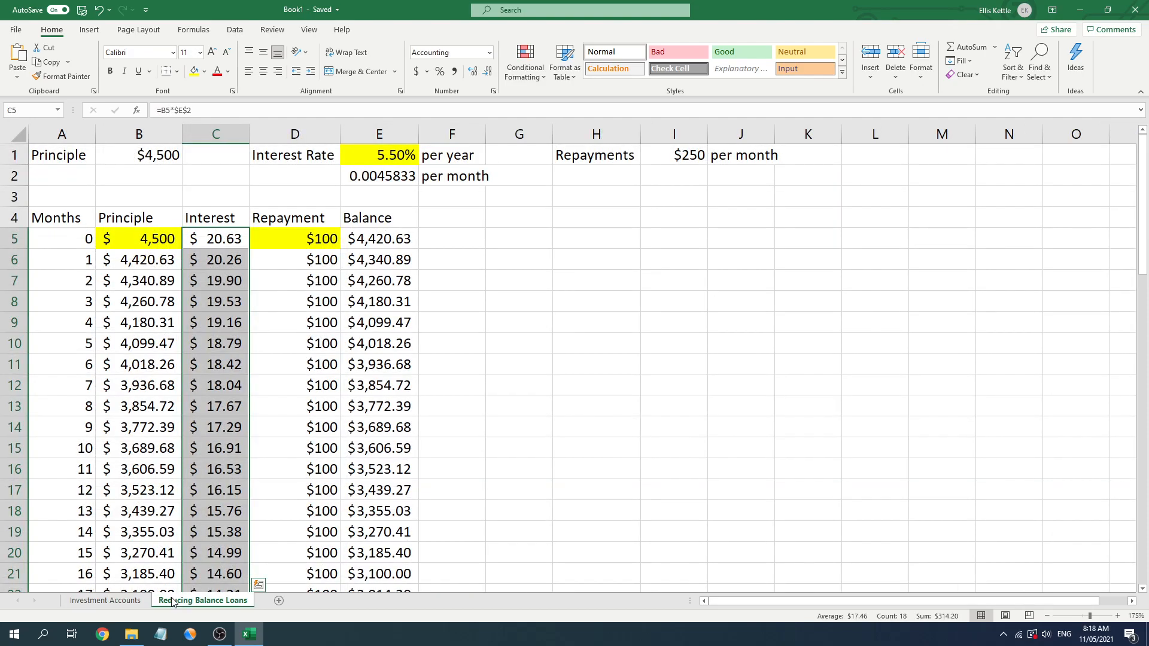
left_click(464, 477)
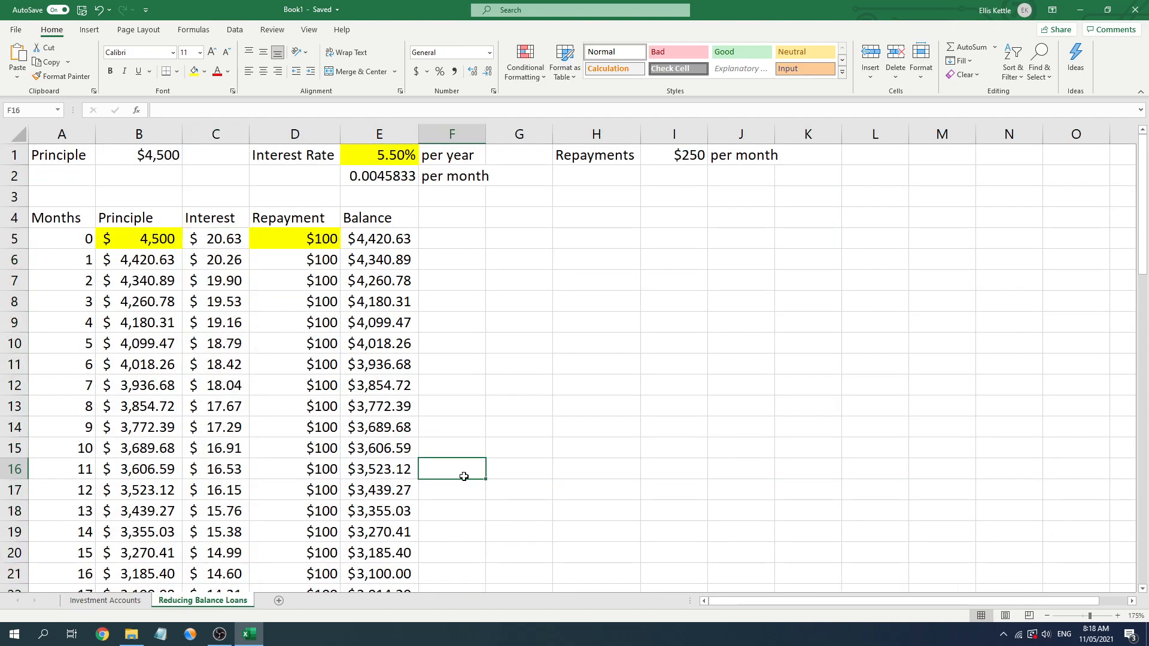